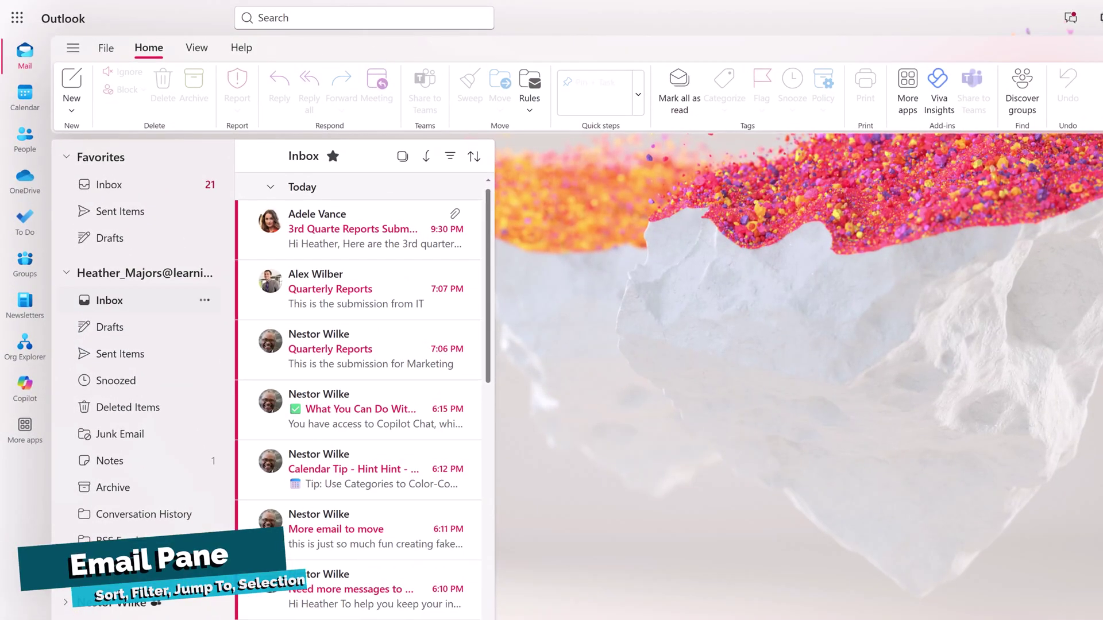
- Show the account's Inbox, listing its 21 unread messages under Today
{"action": "left_click", "coordinate": [109, 300]}
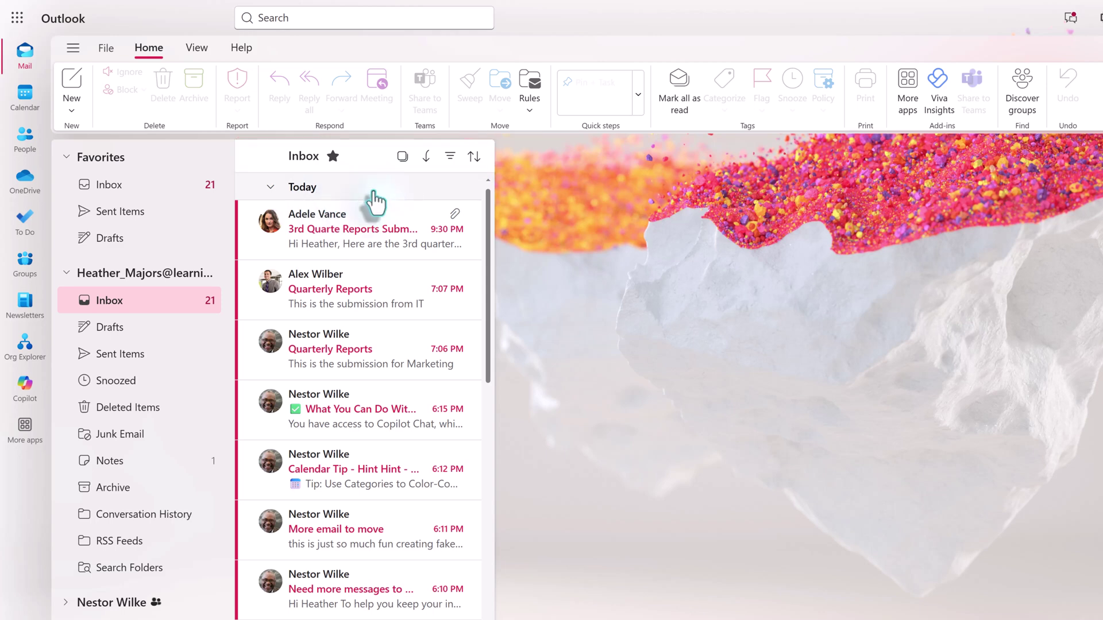
{"action": "left_click", "coordinate": [479, 165]}
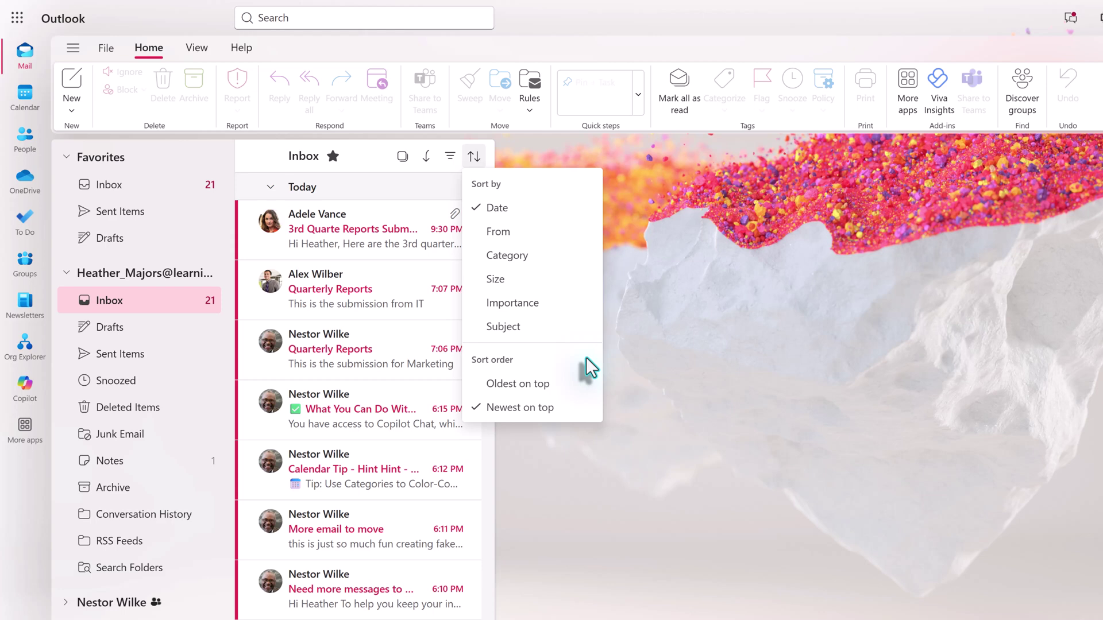
{"action": "left_click", "coordinate": [516, 235]}
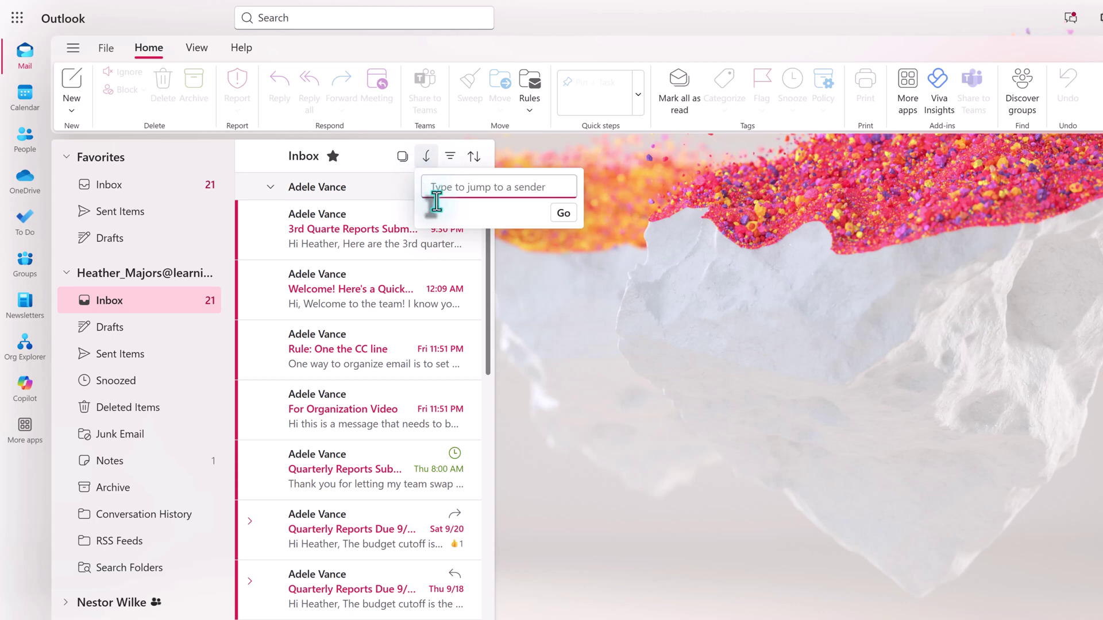
{"action": "type", "text": "Nestor"}
{"action": "left_click", "coordinate": [563, 214]}
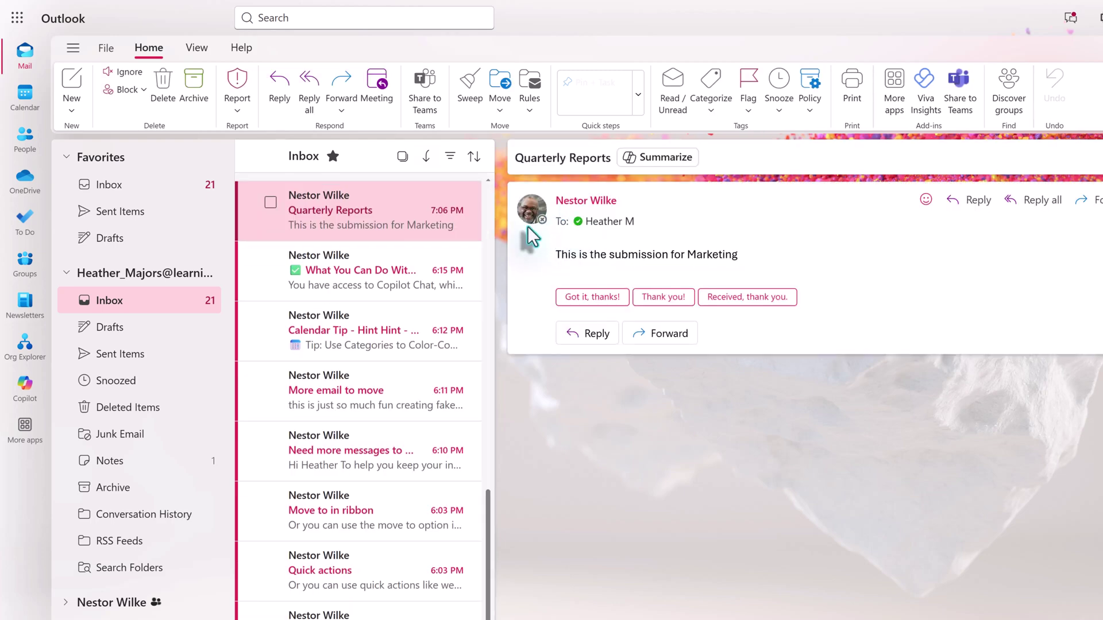
{"action": "mouse_move", "coordinate": [384, 232]}
{"action": "left_click", "coordinate": [474, 156]}
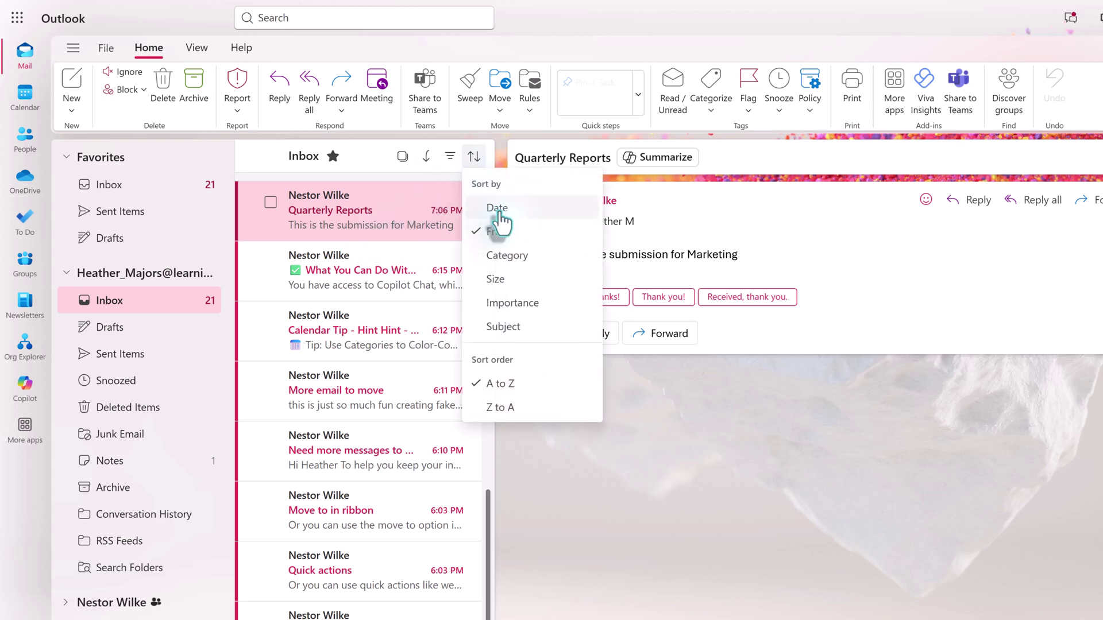
{"action": "left_click", "coordinate": [500, 211]}
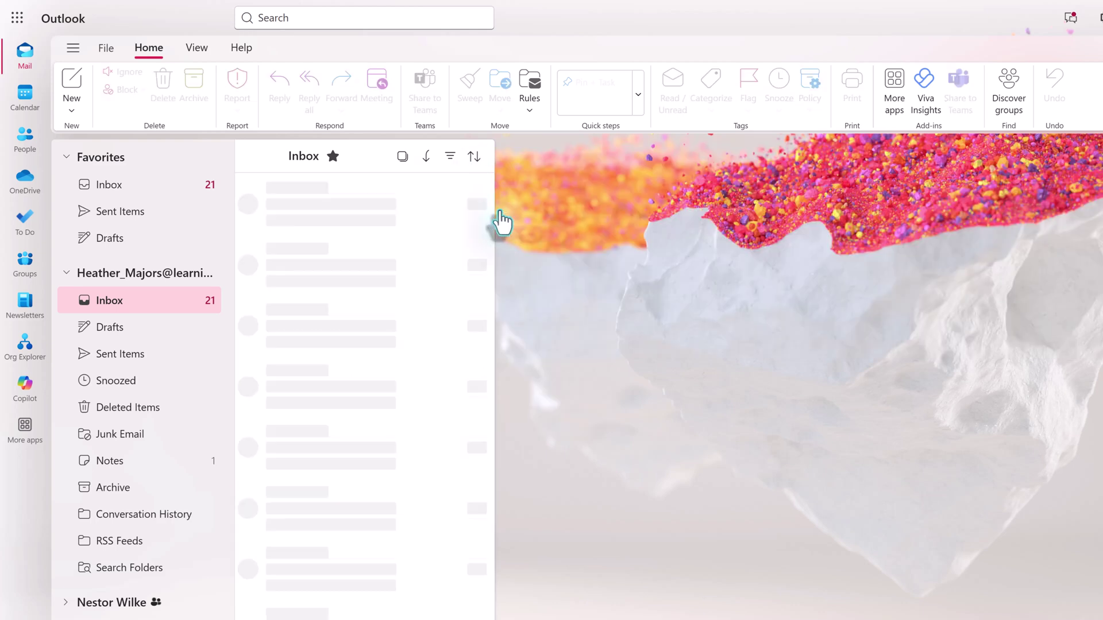
{"action": "left_click", "coordinate": [425, 163]}
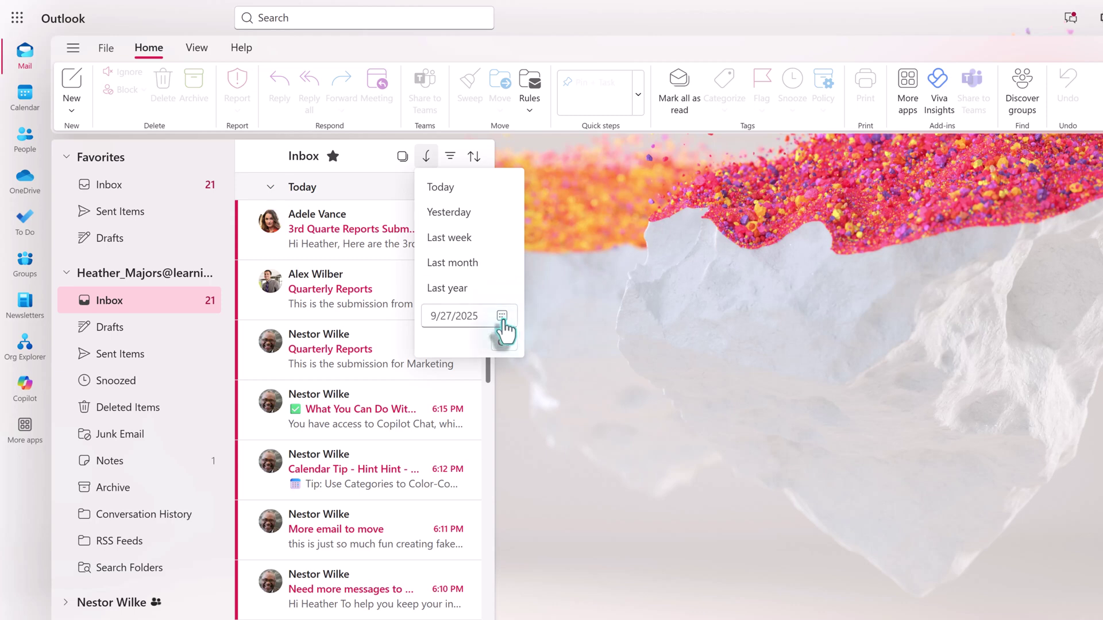
{"action": "left_click", "coordinate": [370, 165]}
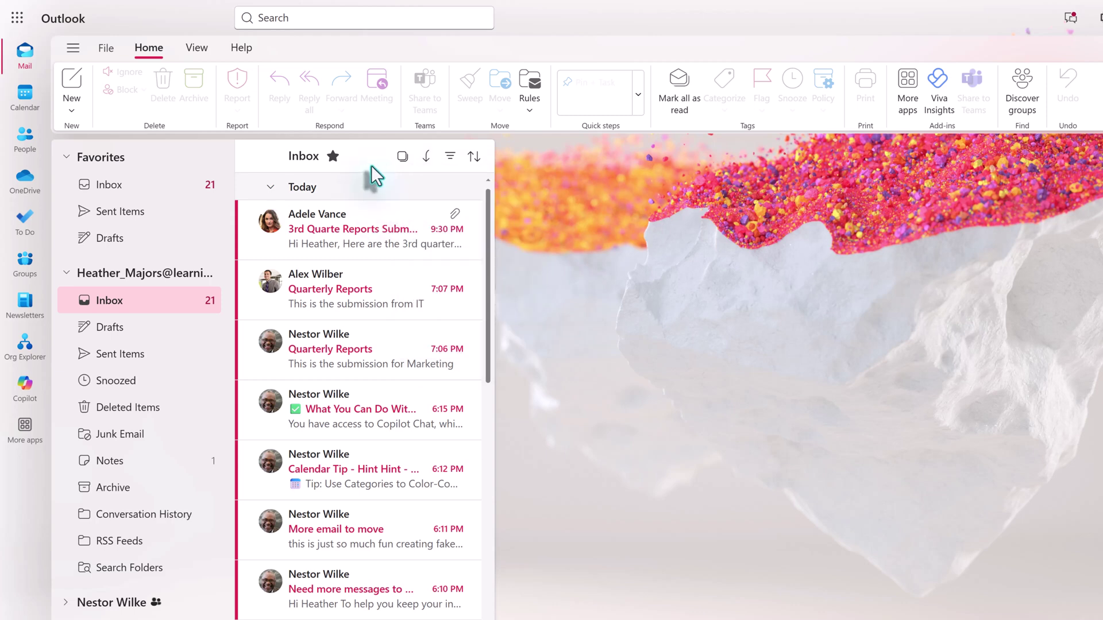
{"action": "left_click", "coordinate": [451, 166]}
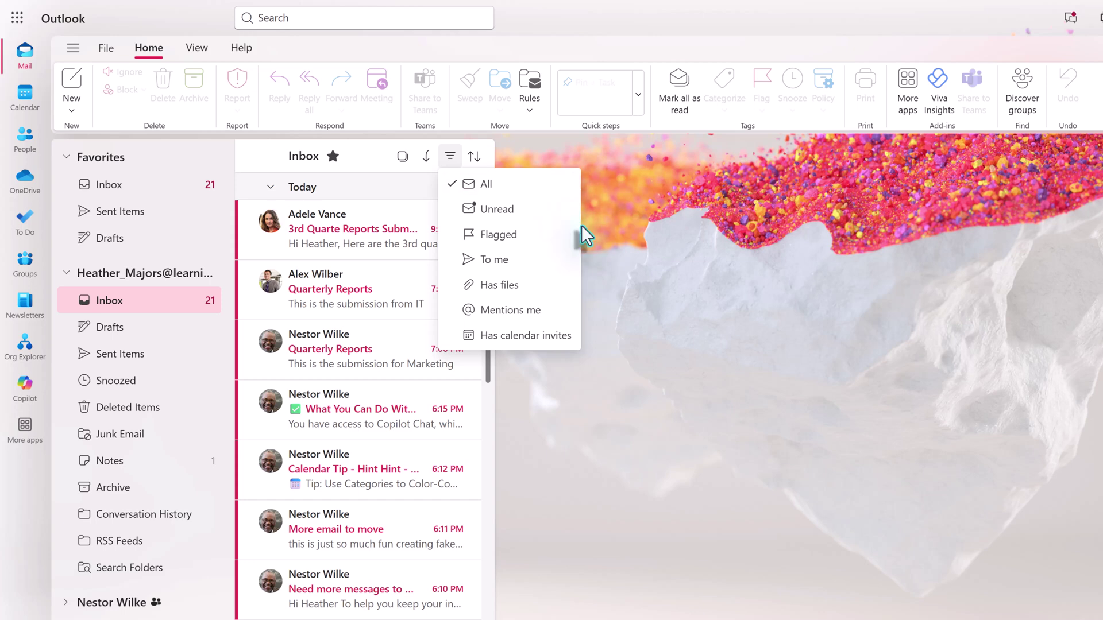
{"action": "left_click", "coordinate": [545, 290]}
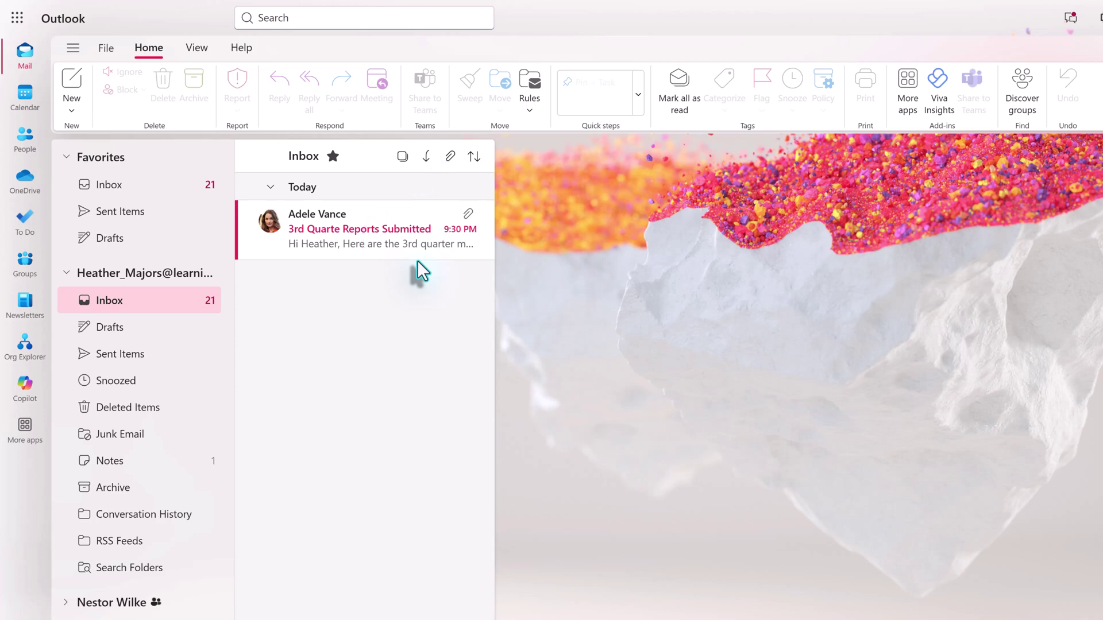
{"action": "left_click", "coordinate": [453, 165]}
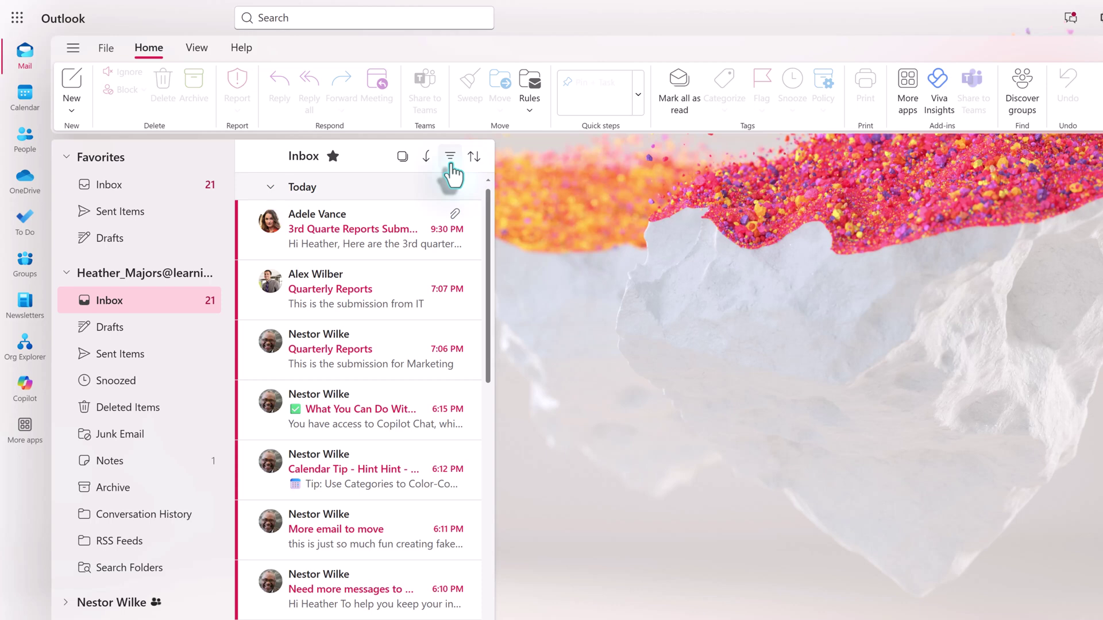
- Turn on multi-select checkboxes, then leave multi-select mode with Esc
{"action": "left_click", "coordinate": [402, 157]}
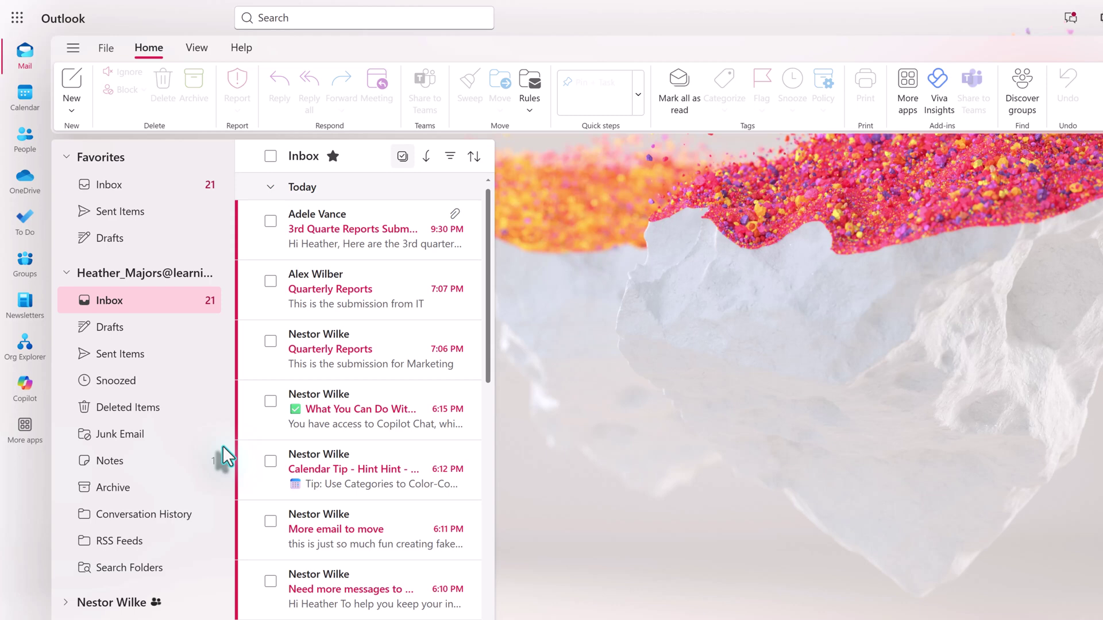
{"action": "key", "text": "Escape"}
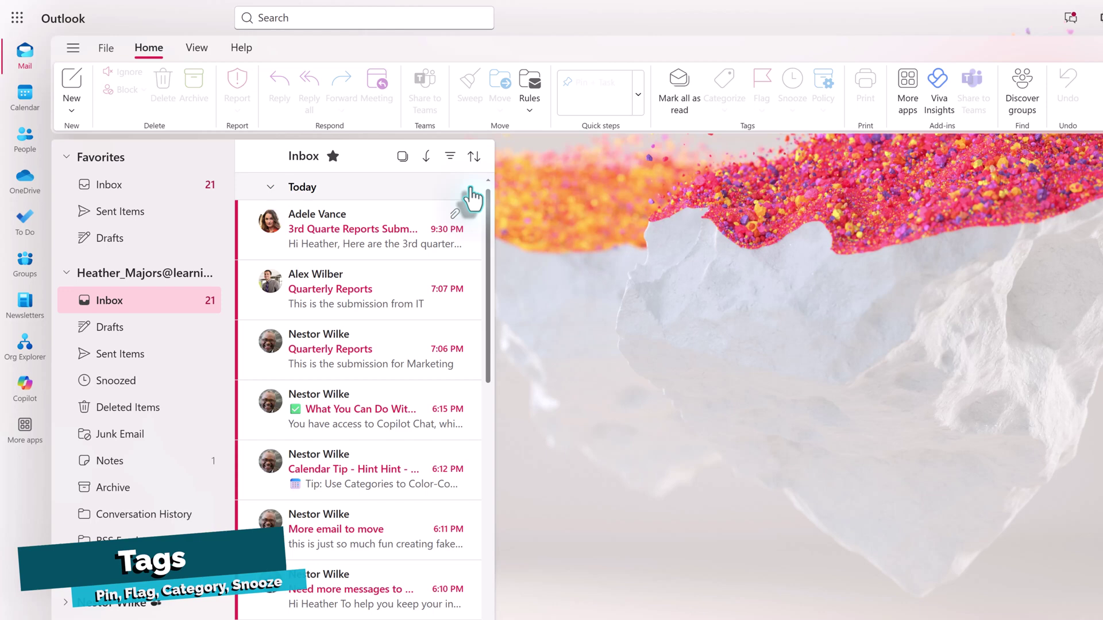
- Pin the 3rd Quarte Reports Submitted email into a Pinned section at the top of the Inbox
{"action": "left_click", "coordinate": [379, 235]}
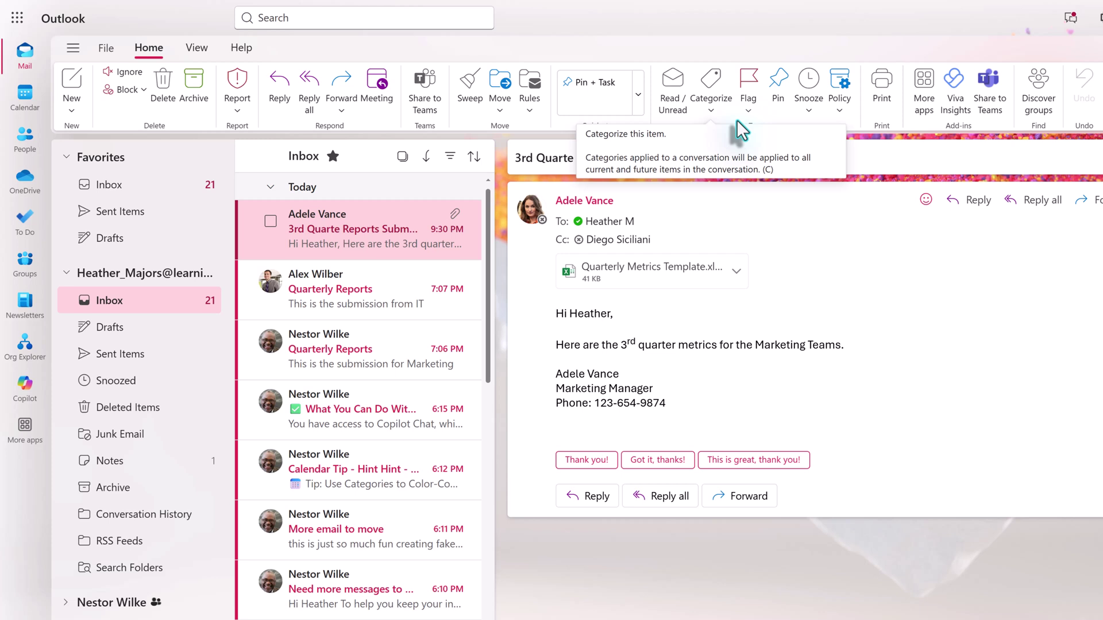
{"action": "left_click", "coordinate": [781, 107]}
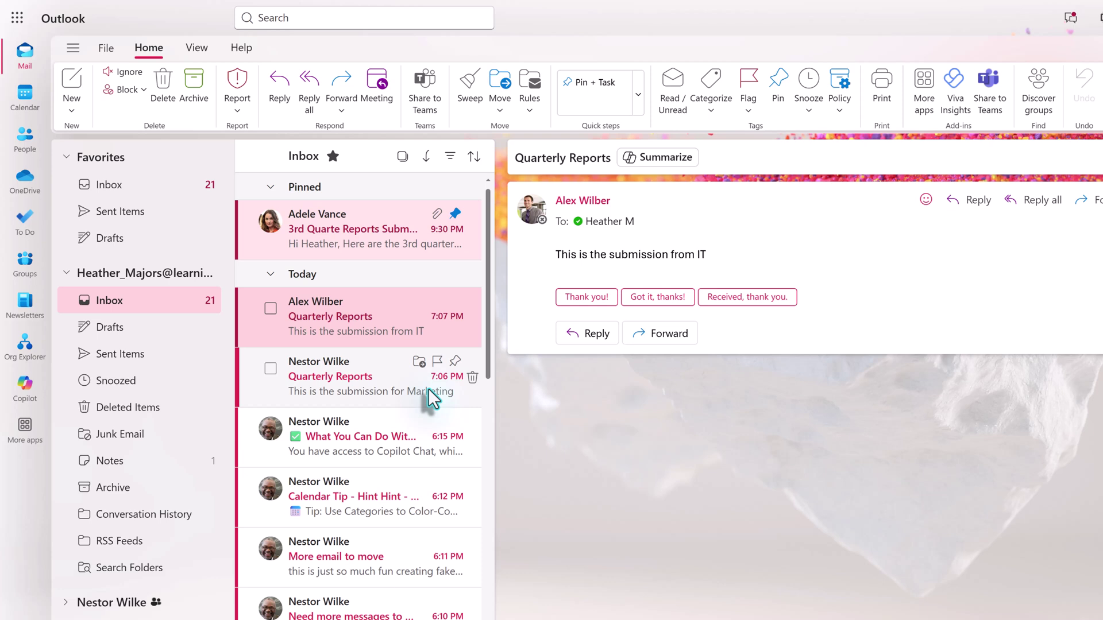
- Flag the 7:06 PM Marketing Quarterly Reports email for follow-up and give it a due date
{"action": "left_click", "coordinate": [399, 382]}
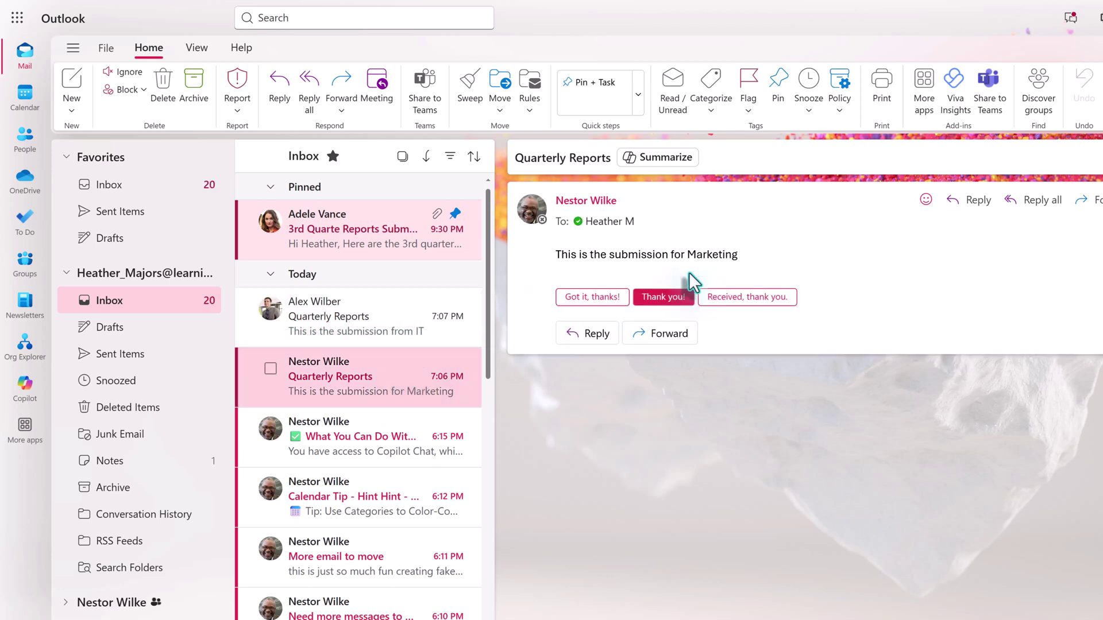
{"action": "left_click", "coordinate": [748, 86]}
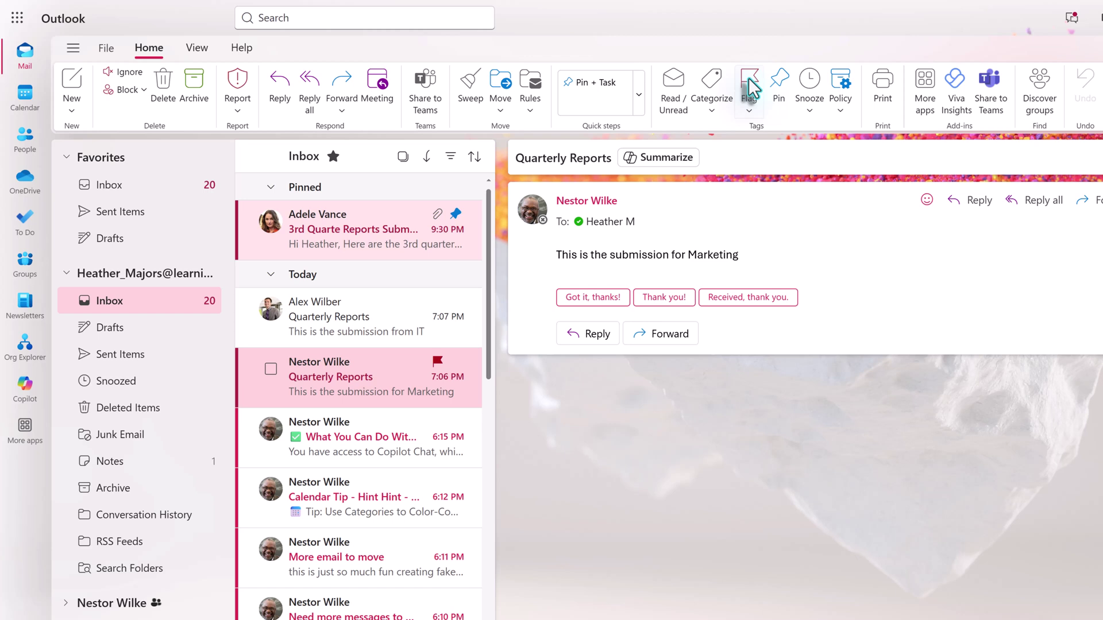
{"action": "left_click", "coordinate": [748, 109]}
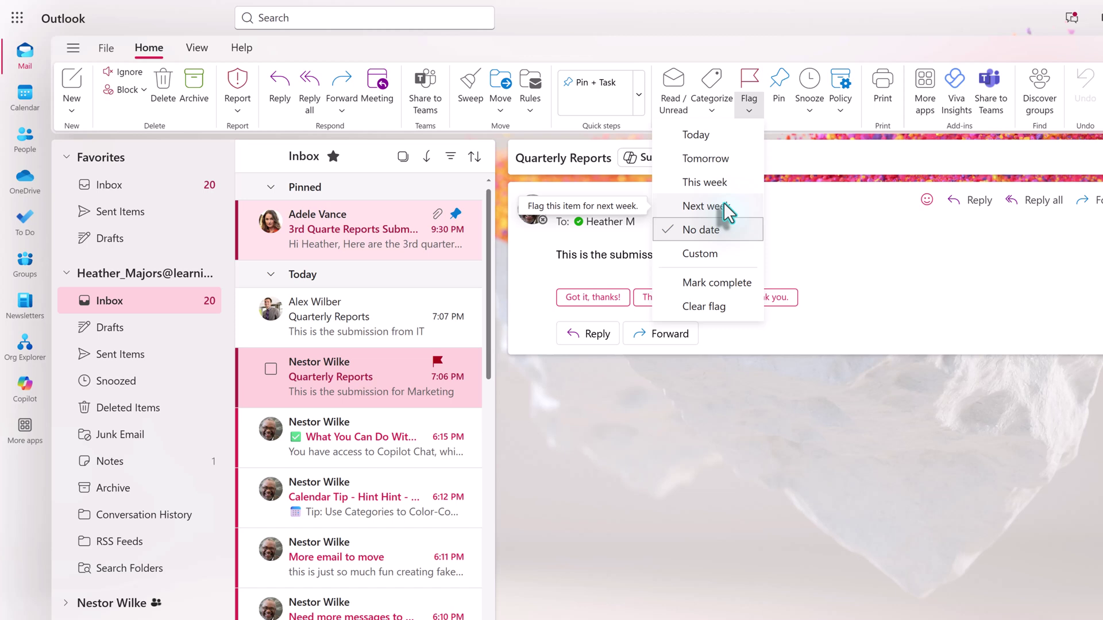
{"action": "left_click", "coordinate": [726, 181]}
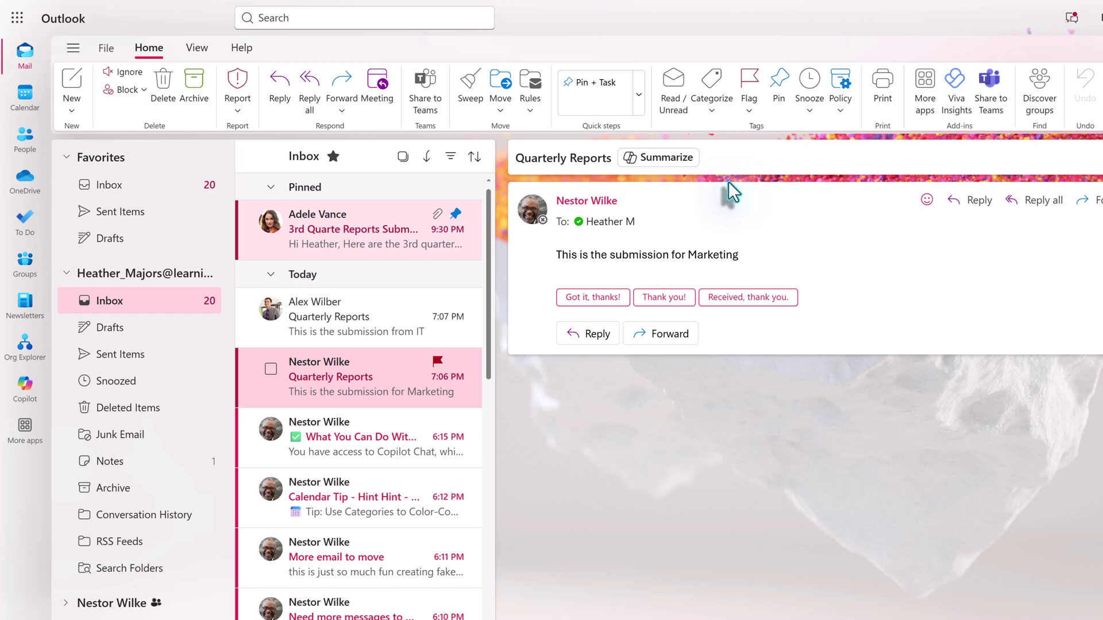
{"action": "mouse_move", "coordinate": [422, 343]}
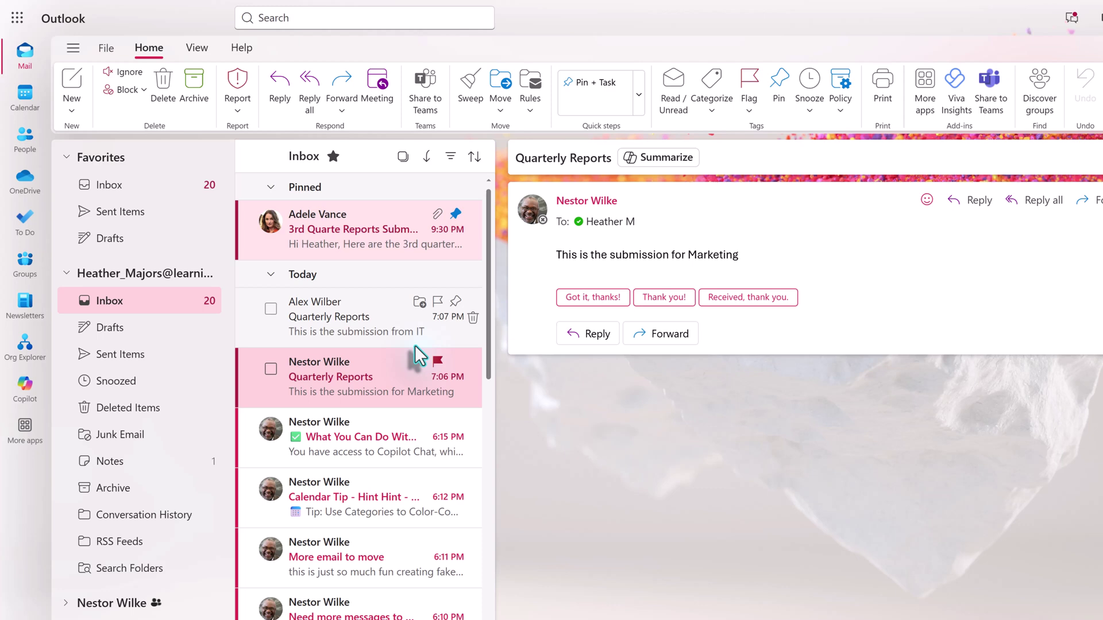
- Pin the flagged Marketing Quarterly Reports email
{"action": "left_click", "coordinate": [456, 360]}
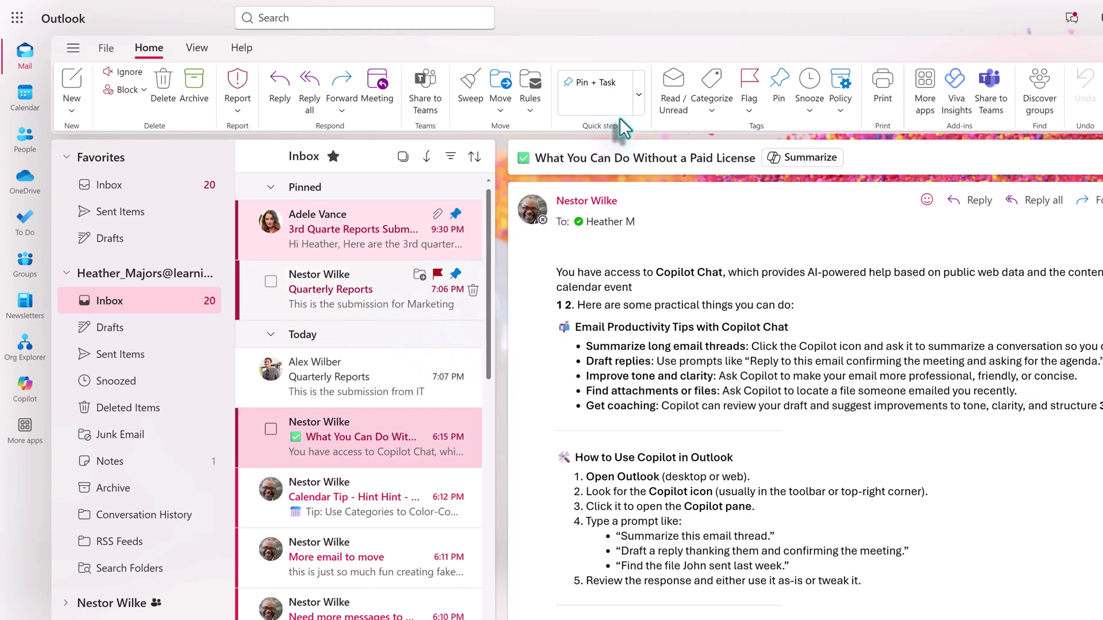
{"action": "left_click", "coordinate": [679, 85]}
{"action": "left_click", "coordinate": [712, 75]}
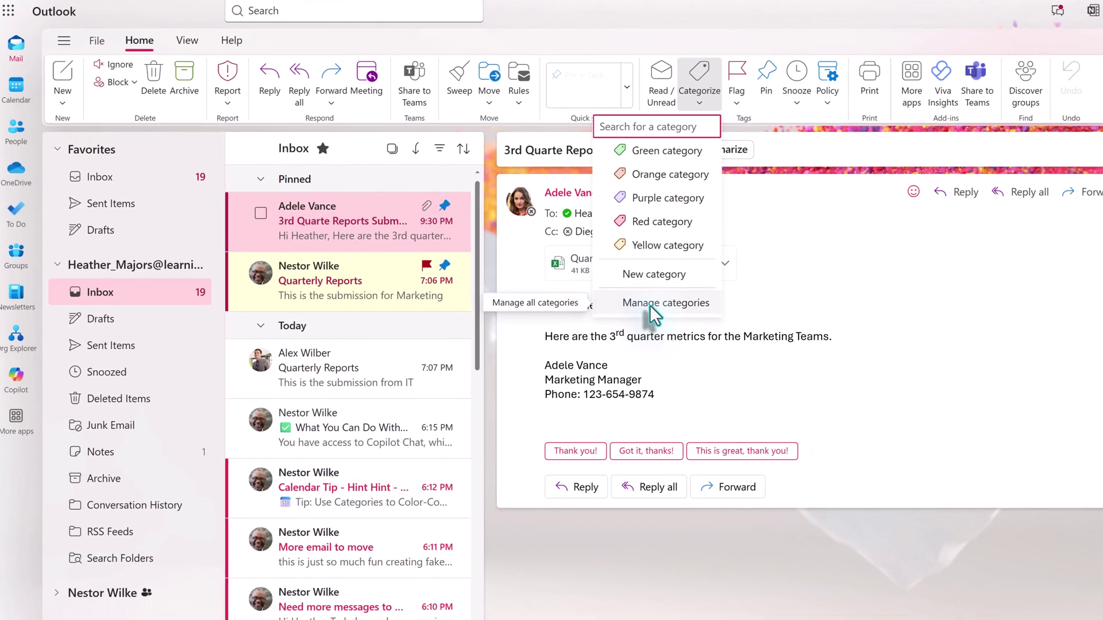
- Rename the Green category to Follow Up and add it to Favorites
{"action": "left_click", "coordinate": [681, 320]}
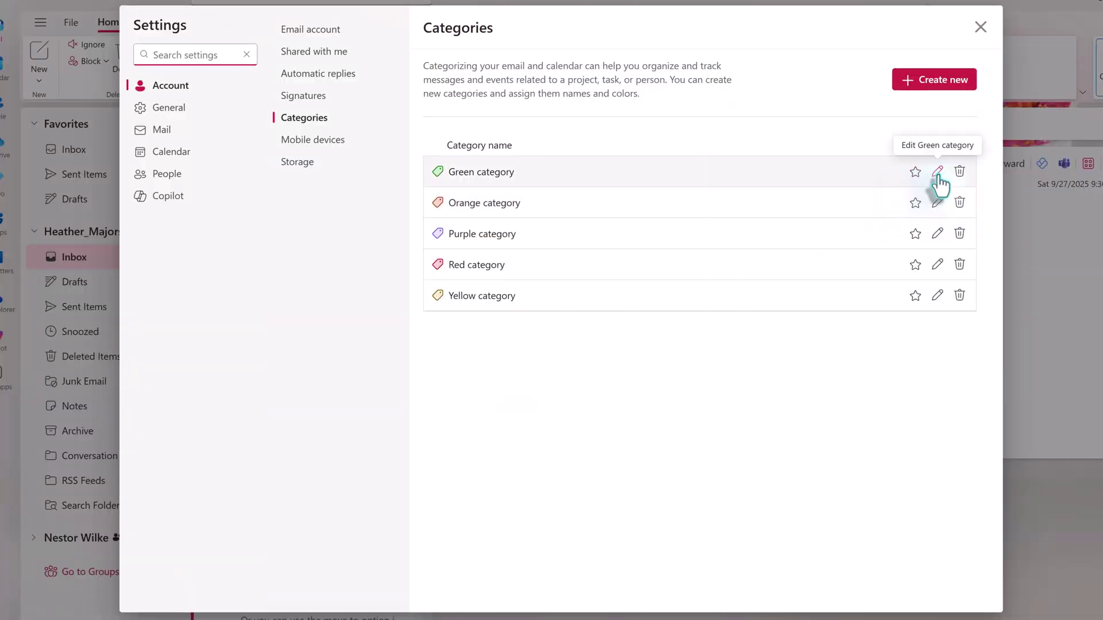
{"action": "left_click", "coordinate": [938, 172]}
{"action": "type", "text": "Follow Up"}
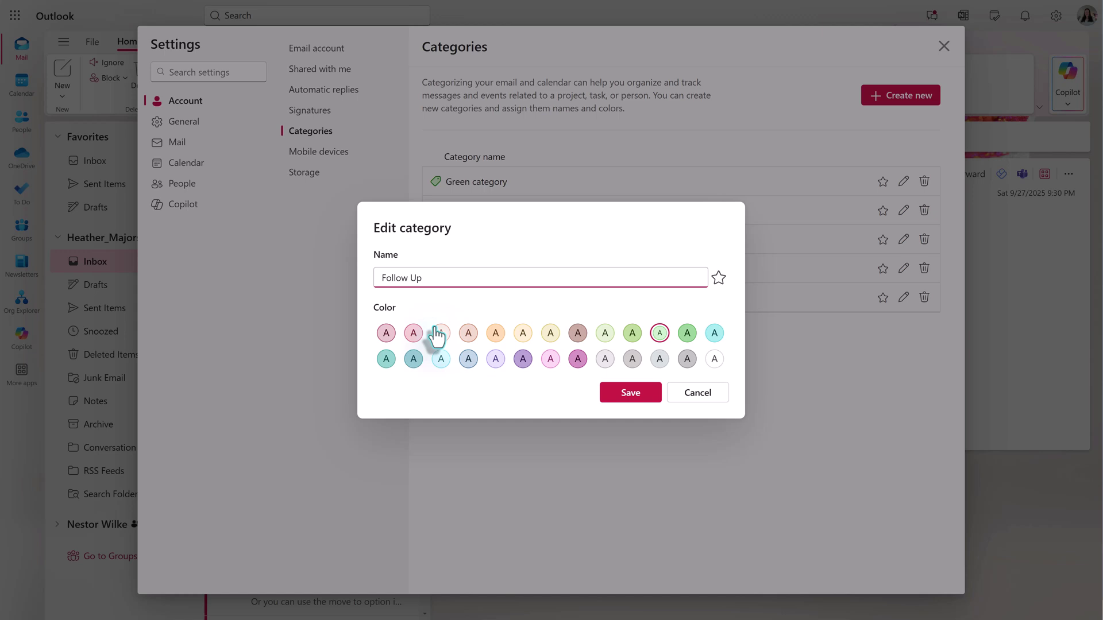
{"action": "left_click", "coordinate": [629, 399]}
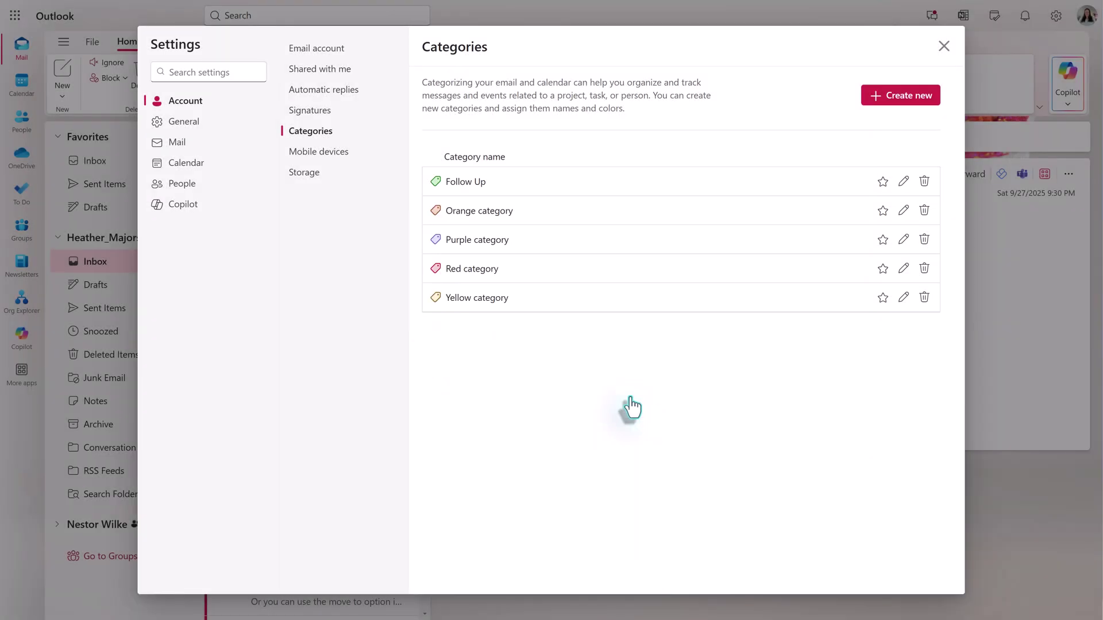
{"action": "left_click", "coordinate": [883, 182]}
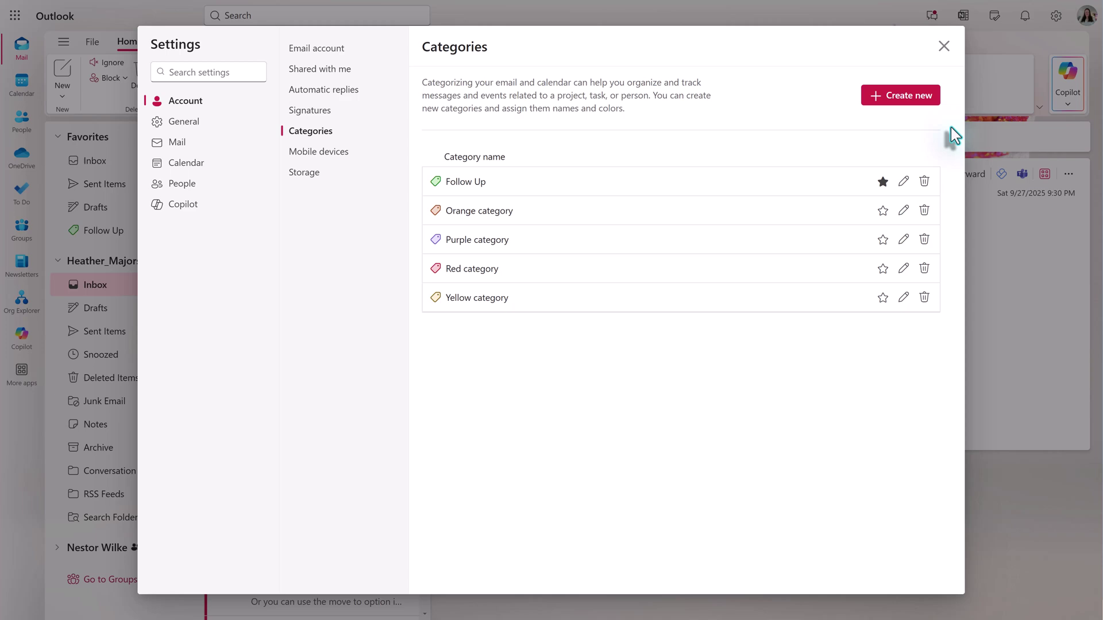
- Tag the IT Quarterly Reports email with the Follow Up category
{"action": "left_click", "coordinate": [944, 47]}
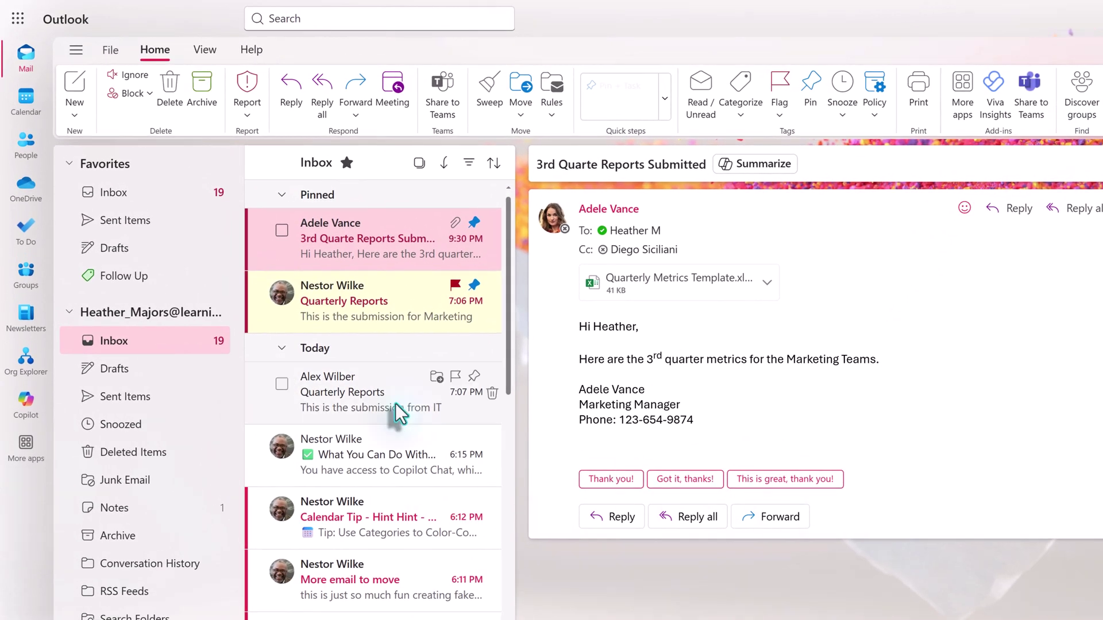
{"action": "left_click", "coordinate": [395, 402]}
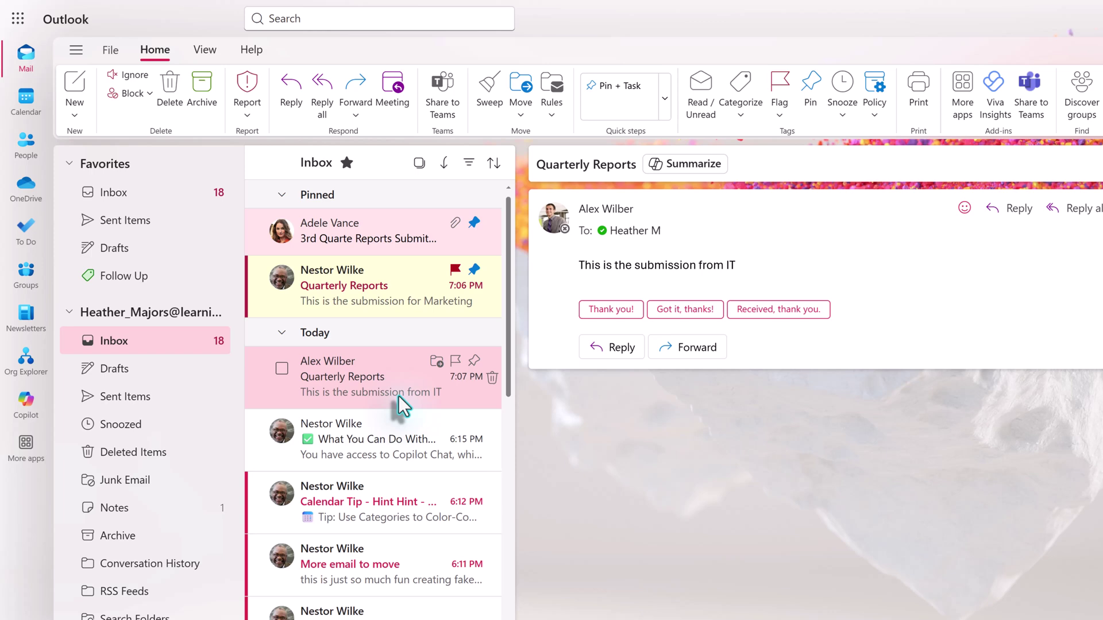
{"action": "left_click", "coordinate": [740, 110]}
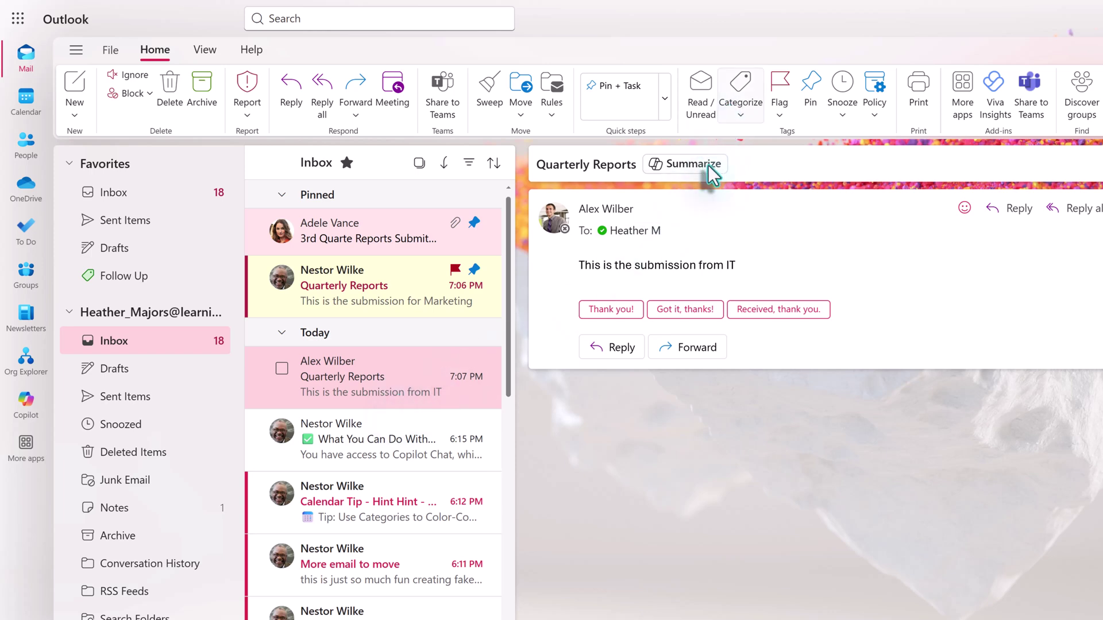
{"action": "left_click", "coordinate": [712, 172]}
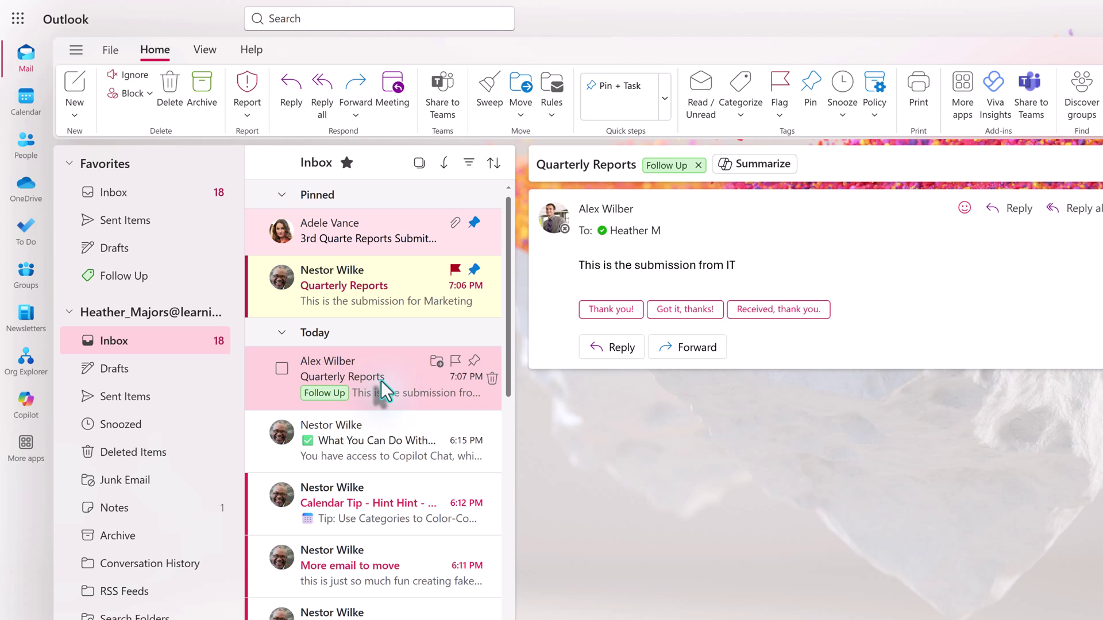
- Create a teal Metrics category and apply it to the same email
{"action": "key", "text": "c"}
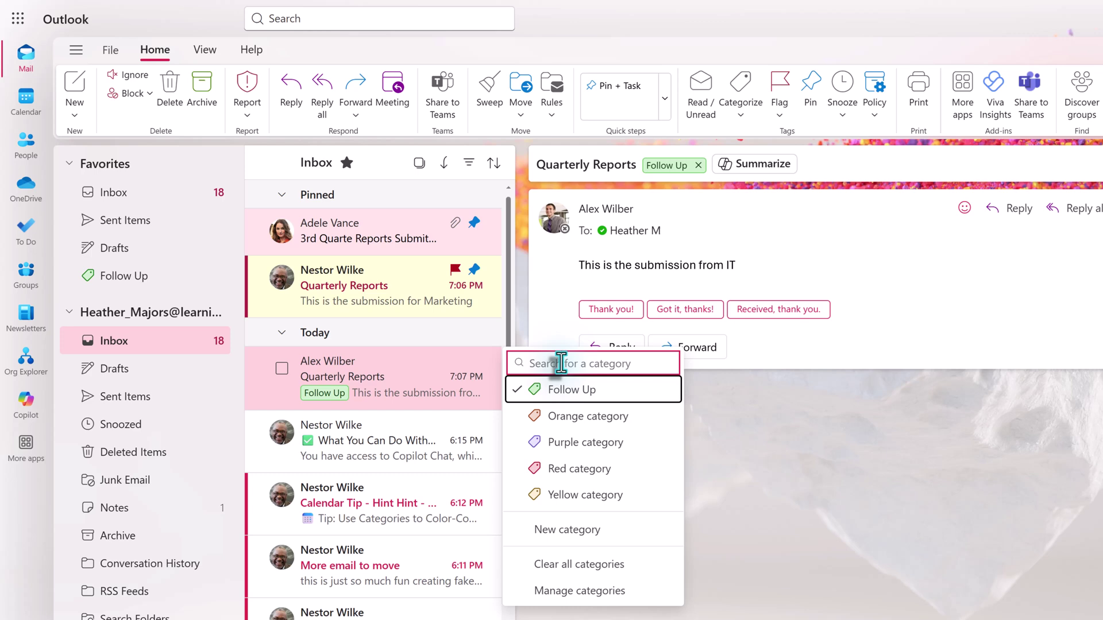
{"action": "left_click", "coordinate": [567, 529]}
{"action": "type", "text": "Metrics"}
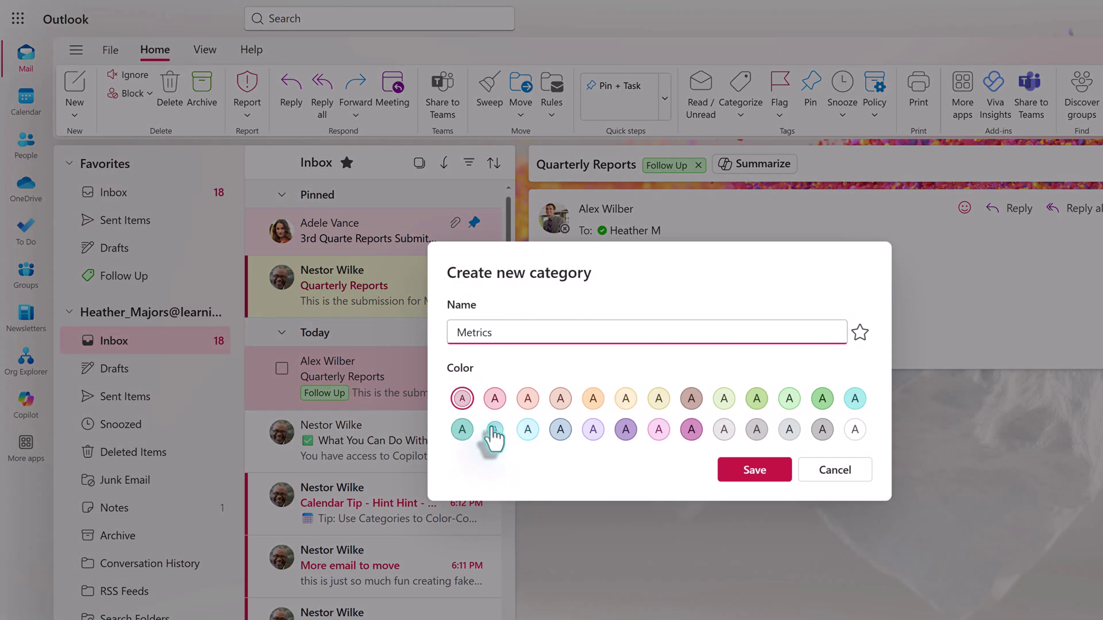
{"action": "left_click", "coordinate": [495, 429]}
{"action": "left_click", "coordinate": [749, 474]}
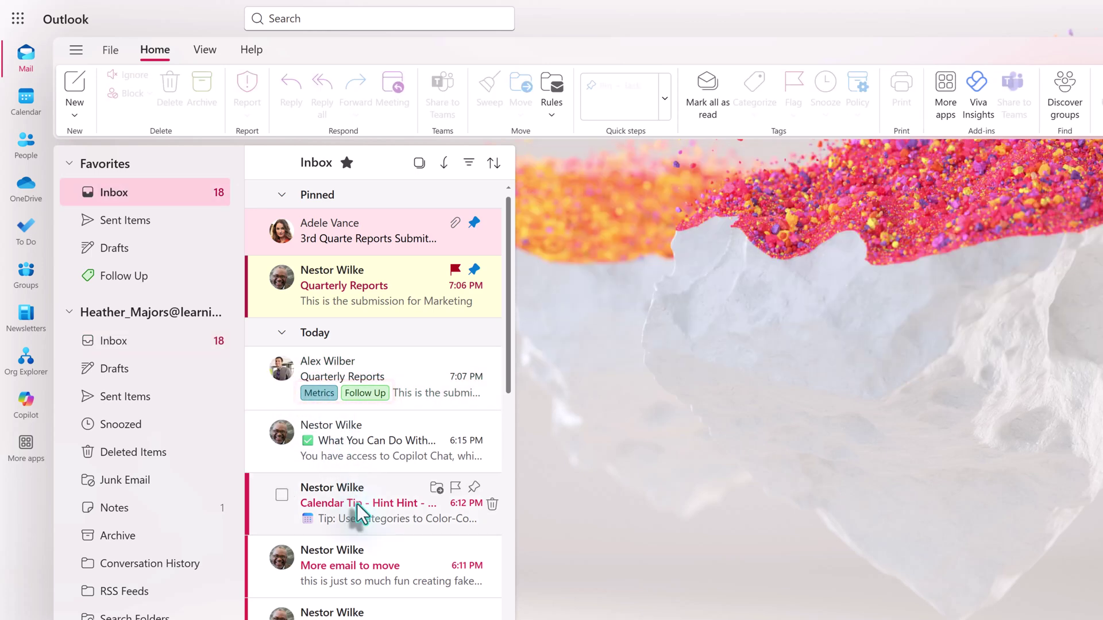
- Snooze the Quarterly Reports Due 9/26/2025 COB email until next week
{"action": "scroll", "coordinate": [392, 554], "scroll_direction": "down", "scroll_amount": 9}
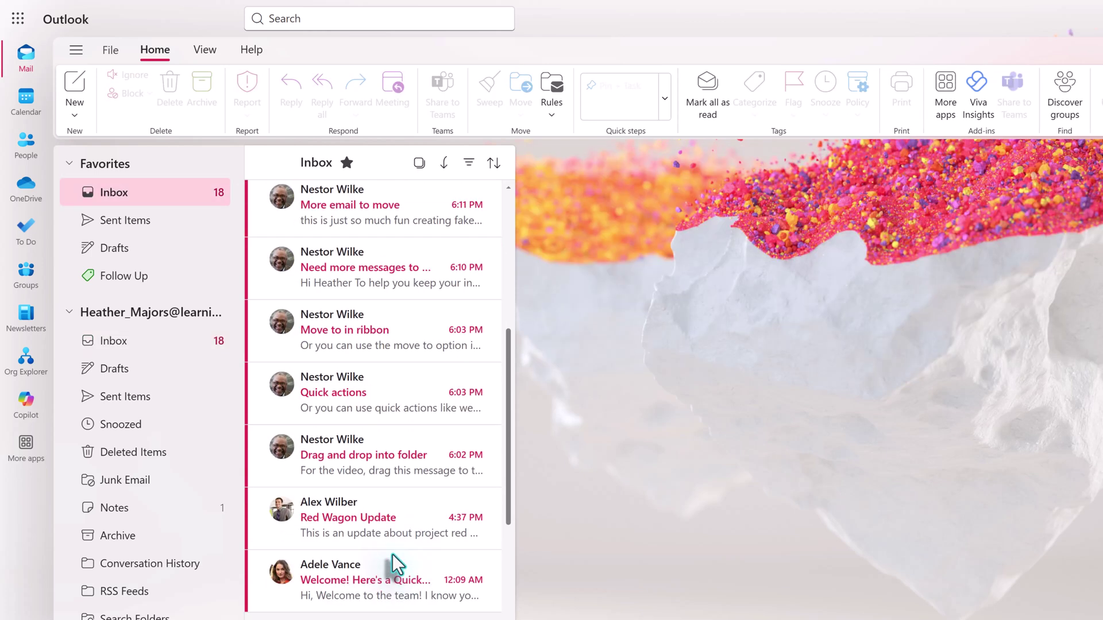
{"action": "scroll", "coordinate": [392, 554], "scroll_direction": "down", "scroll_amount": 6}
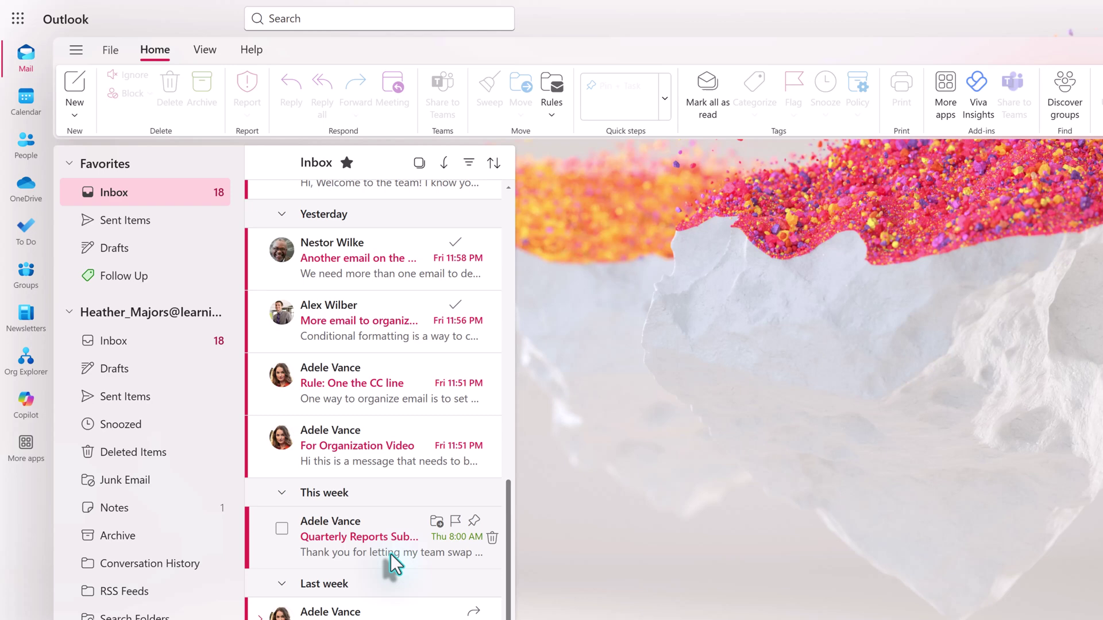
{"action": "scroll", "coordinate": [390, 554], "scroll_direction": "down", "scroll_amount": 1}
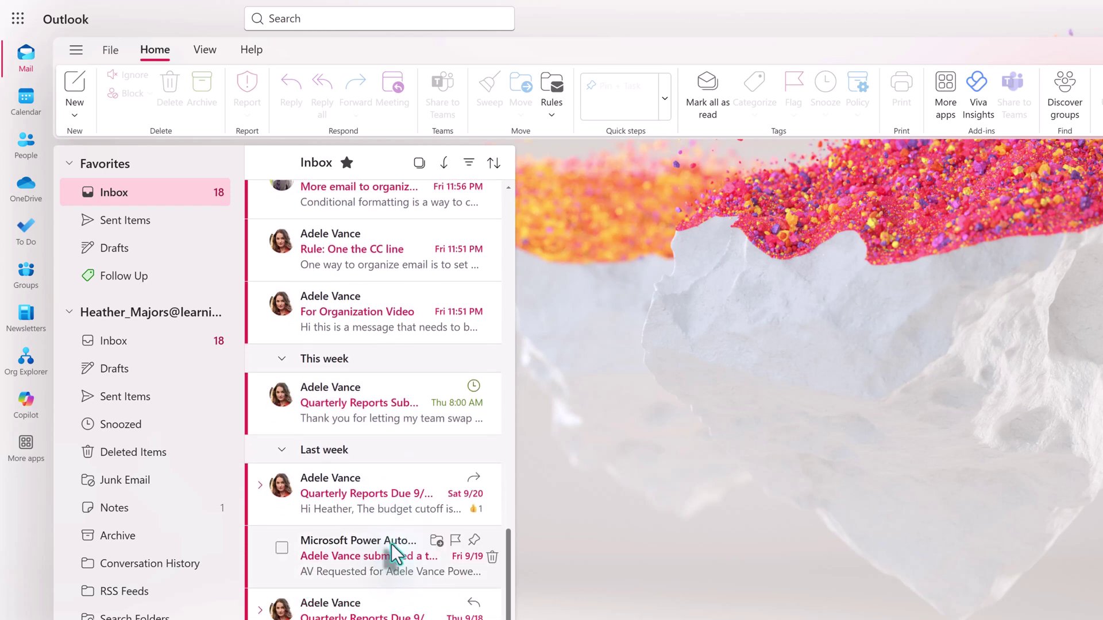
{"action": "left_click", "coordinate": [391, 511]}
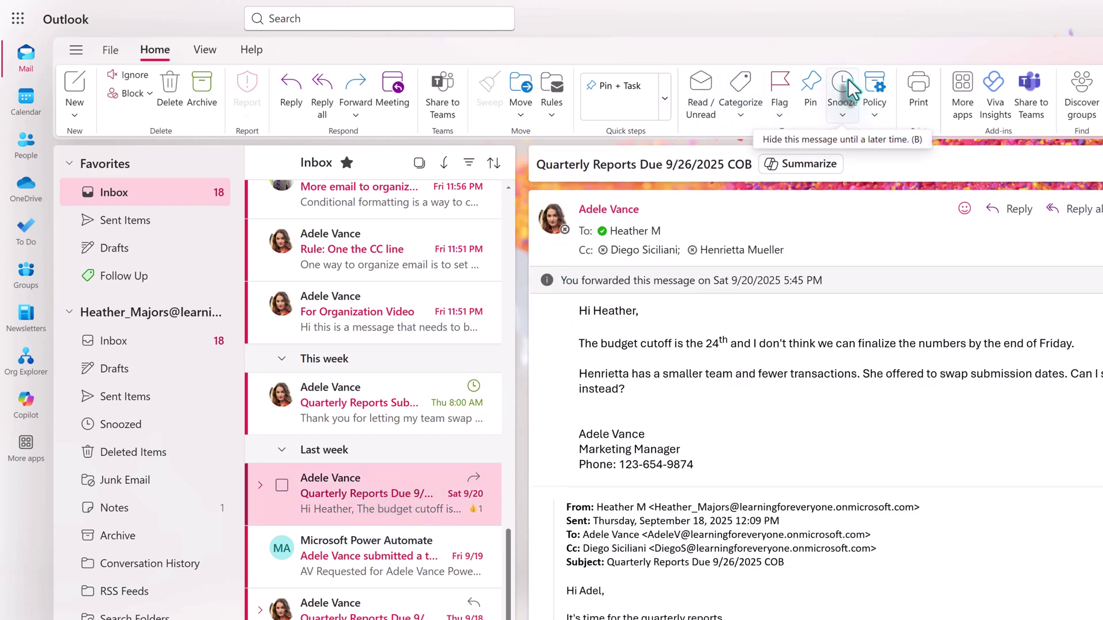
{"action": "key", "text": "b"}
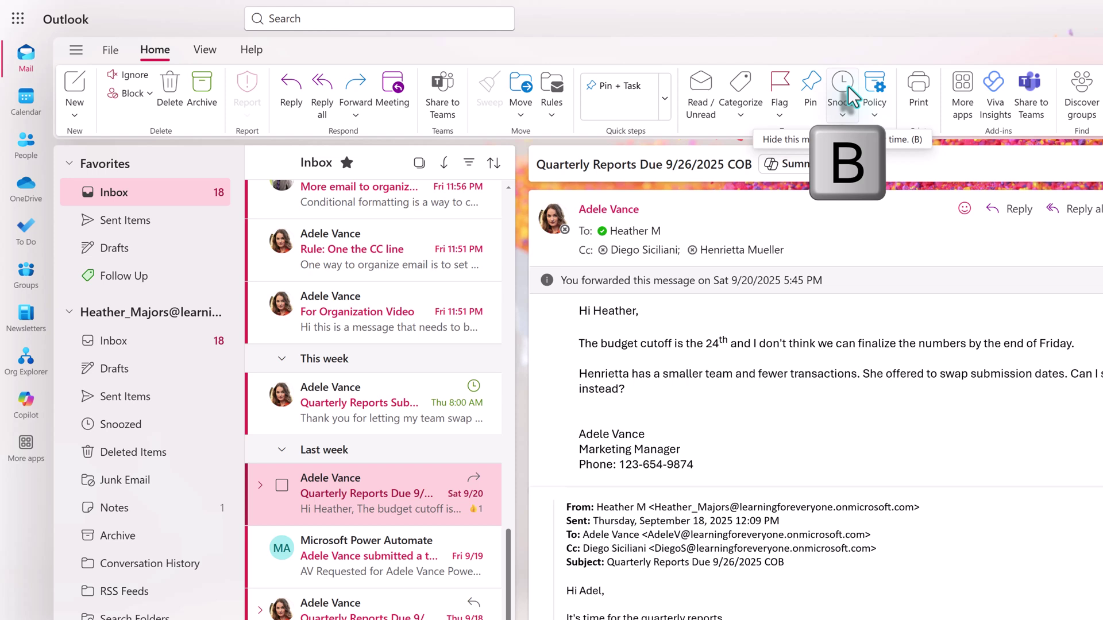
{"action": "left_click", "coordinate": [845, 103]}
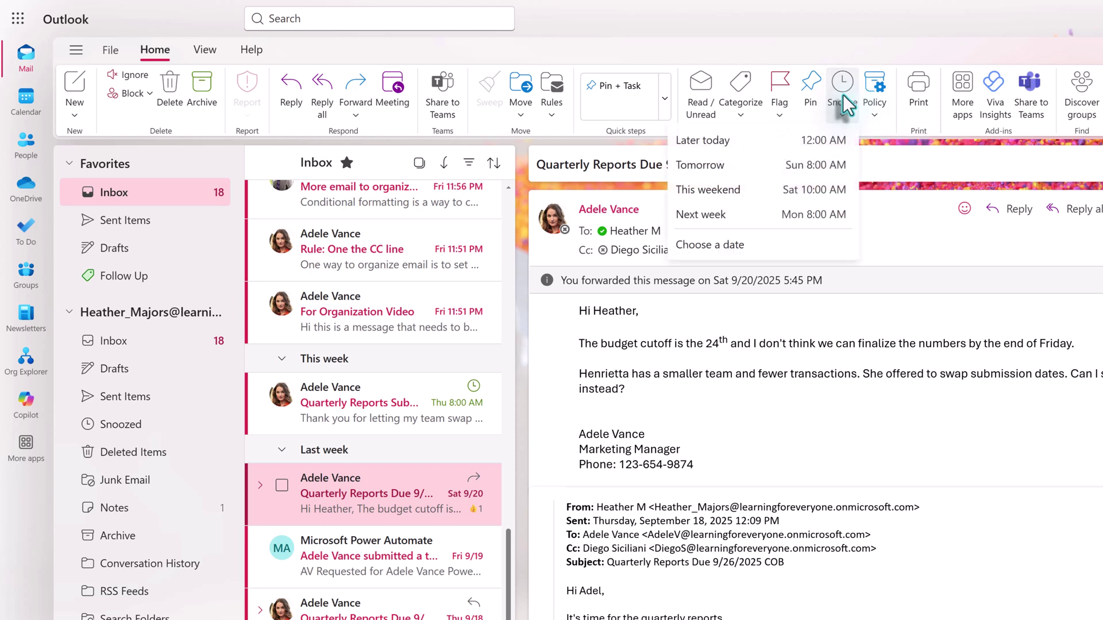
{"action": "left_click", "coordinate": [703, 215]}
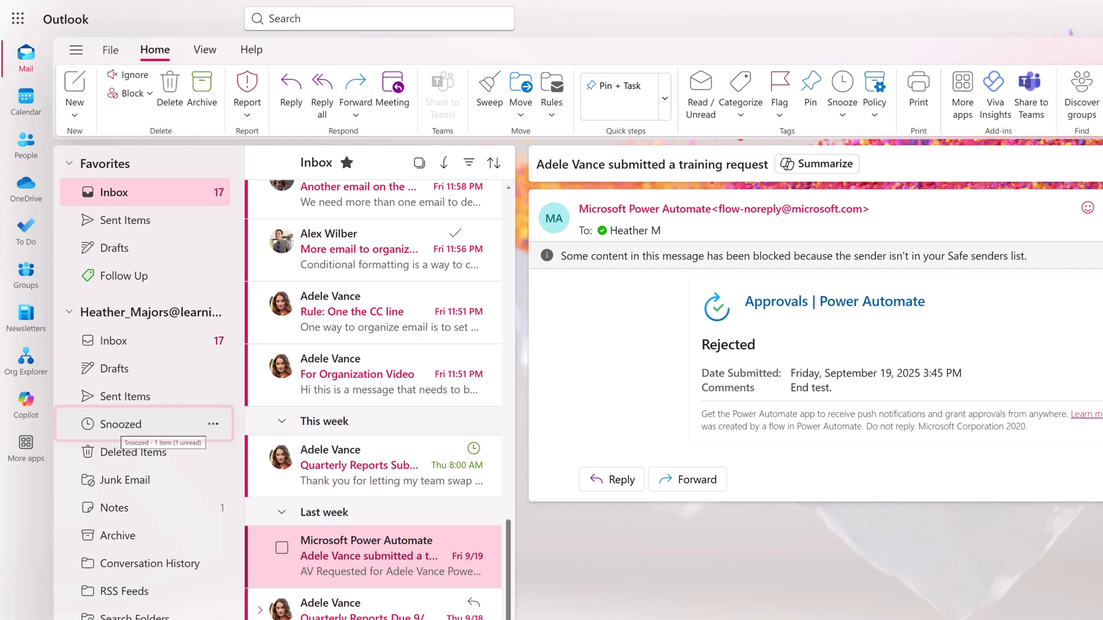
{"action": "left_click", "coordinate": [118, 425]}
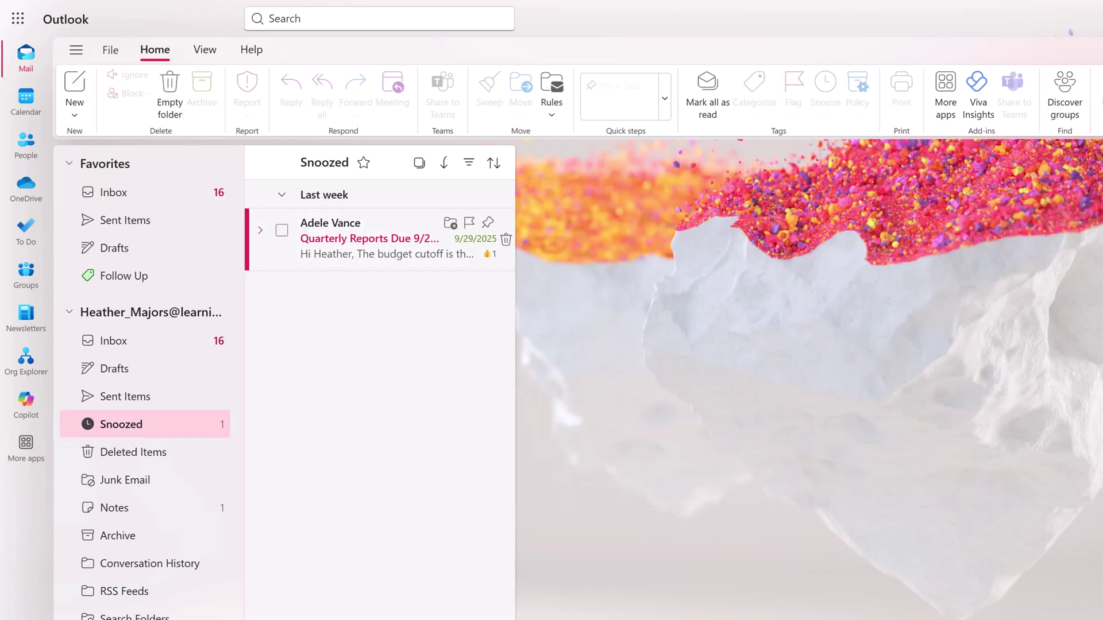
{"action": "left_click", "coordinate": [470, 245]}
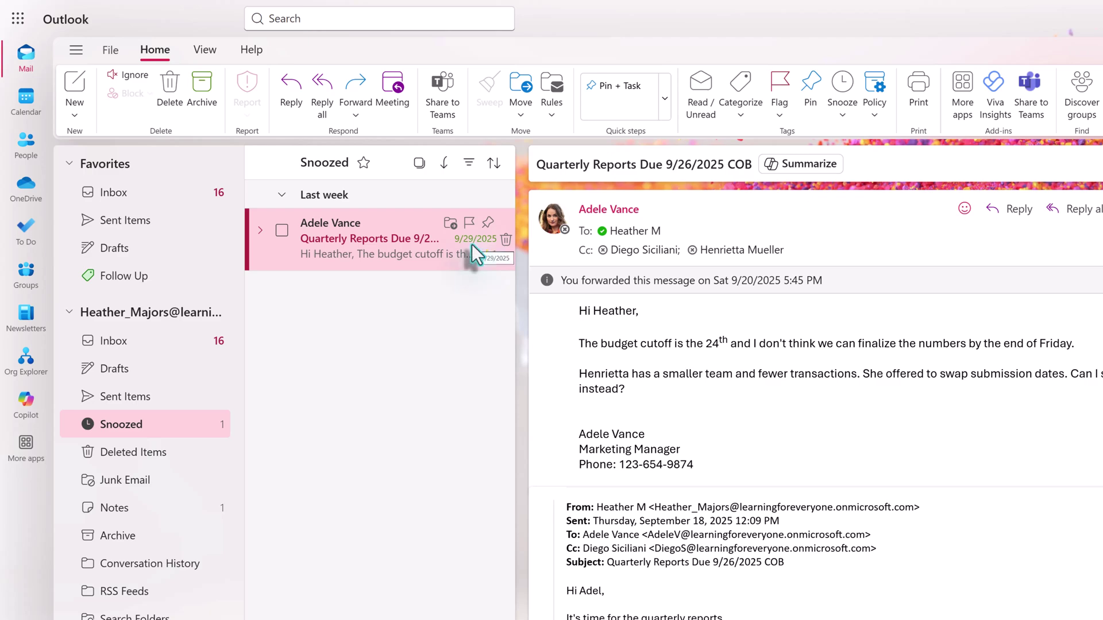
{"action": "right_click", "coordinate": [471, 242]}
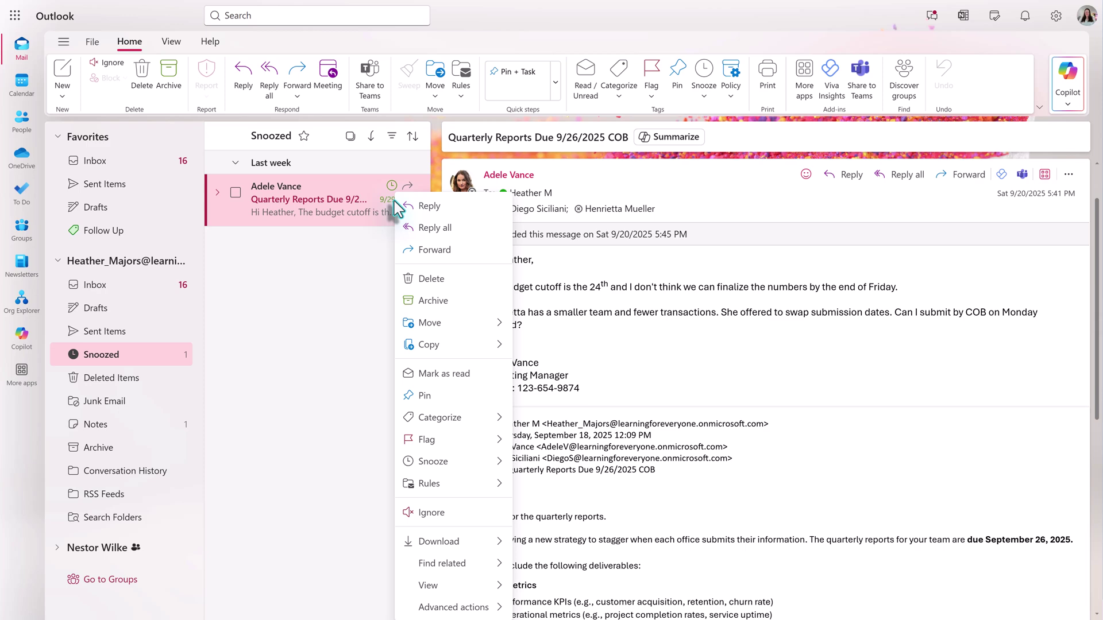
{"action": "mouse_move", "coordinate": [421, 464]}
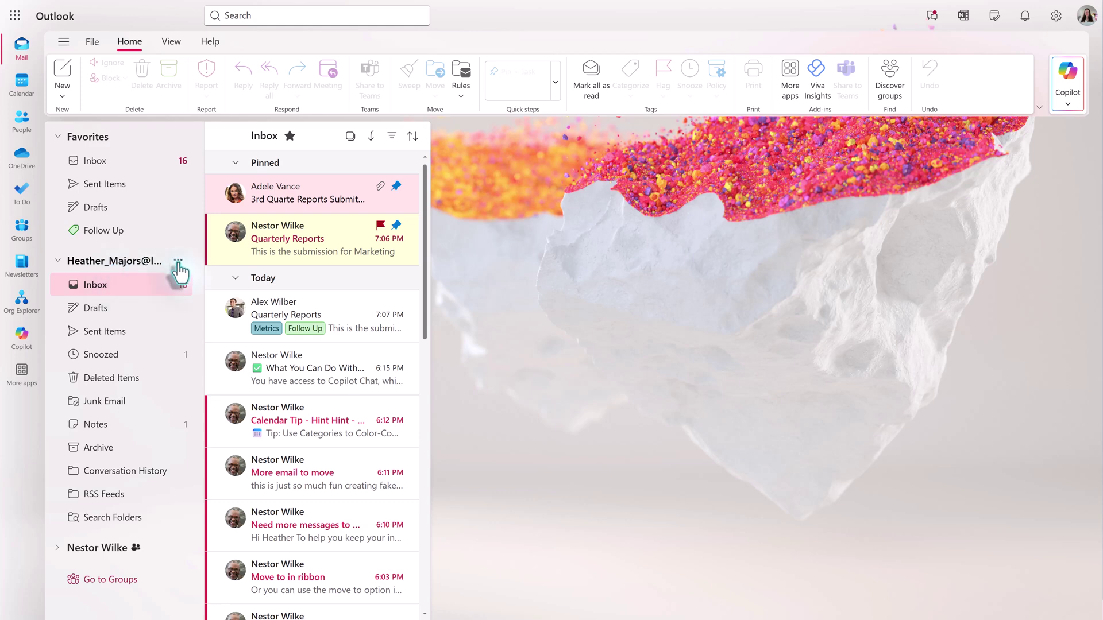
- Create a new folder named Nestor under the account
{"action": "left_click", "coordinate": [179, 263]}
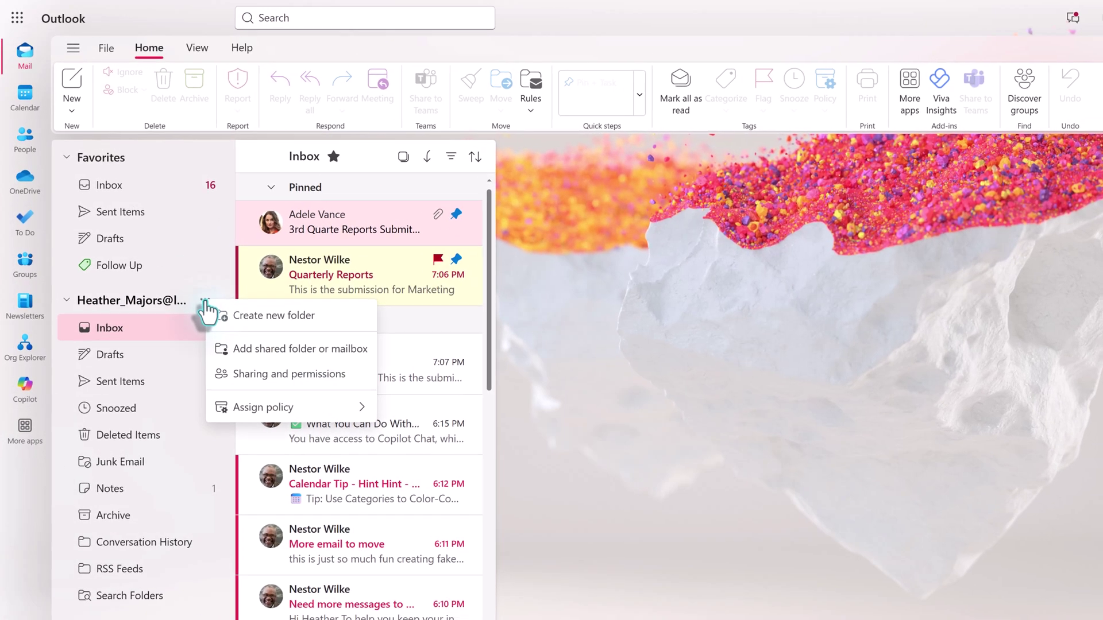
{"action": "left_click", "coordinate": [263, 317]}
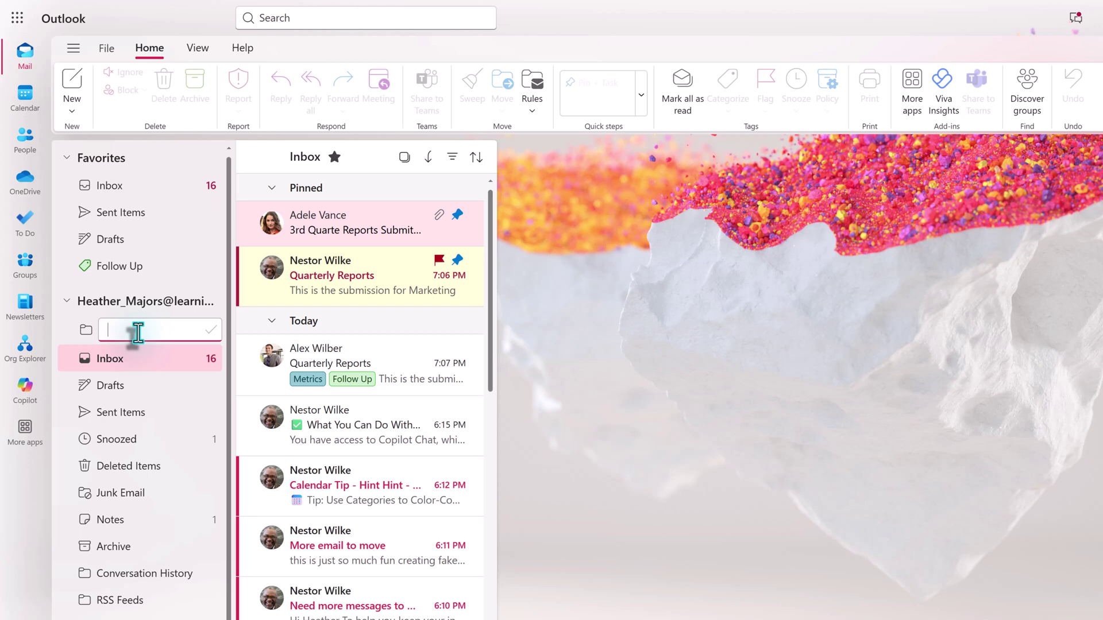
{"action": "type", "text": "Nesto"}
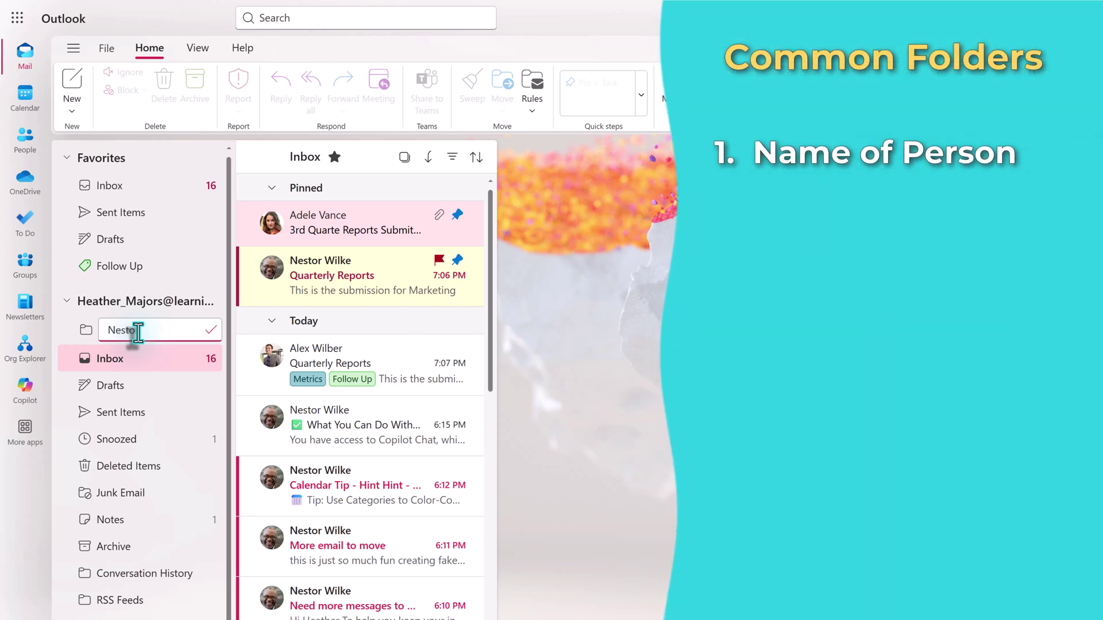
{"action": "type", "text": "r"}
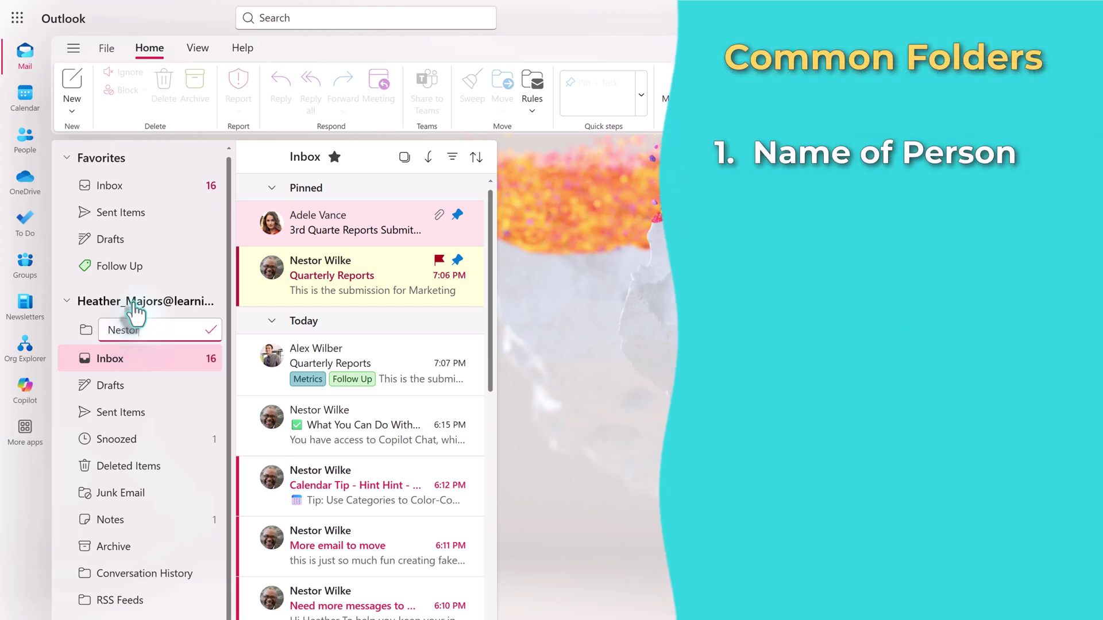
{"action": "left_click", "coordinate": [213, 330]}
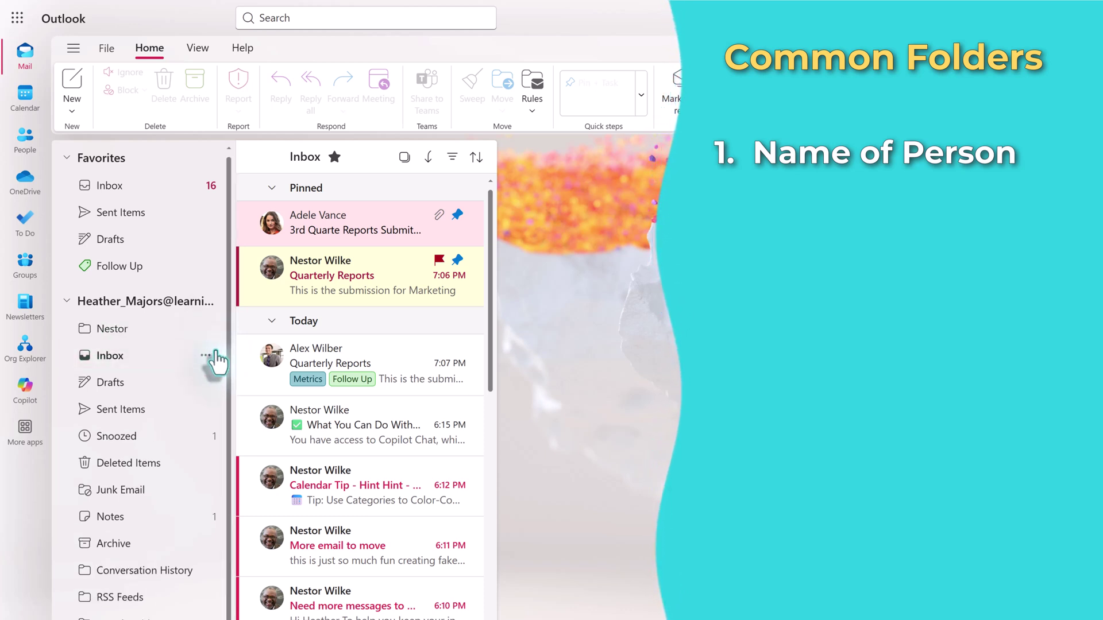
{"action": "left_click", "coordinate": [202, 360]}
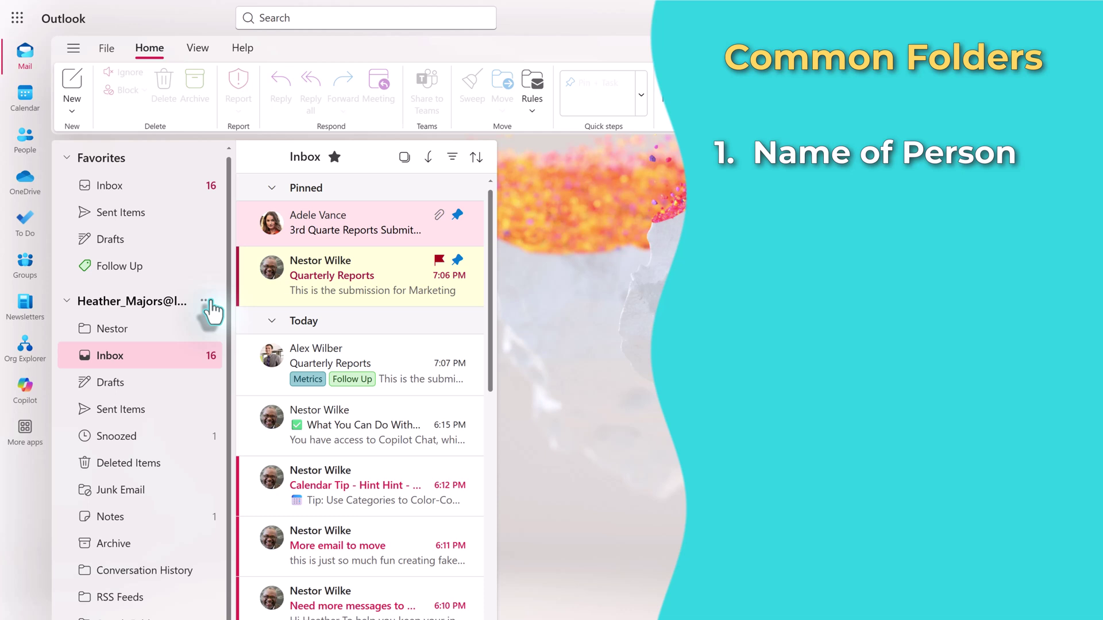
- Create another folder named Metrics under the account
{"action": "left_click", "coordinate": [213, 310]}
{"action": "left_click", "coordinate": [284, 314]}
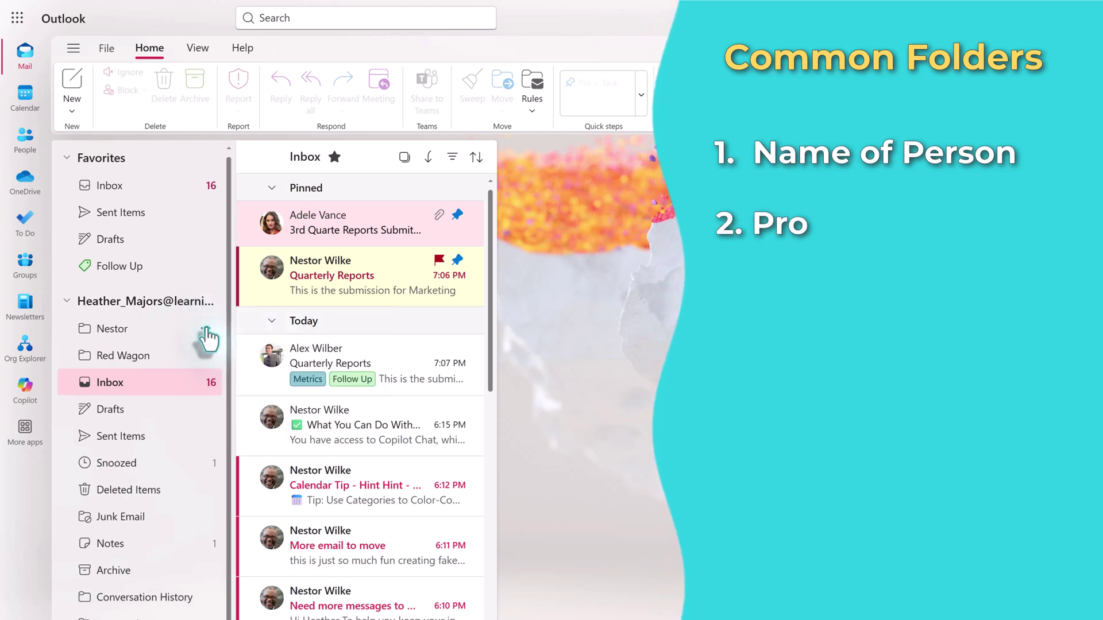
{"action": "left_click", "coordinate": [210, 304]}
{"action": "left_click", "coordinate": [269, 313]}
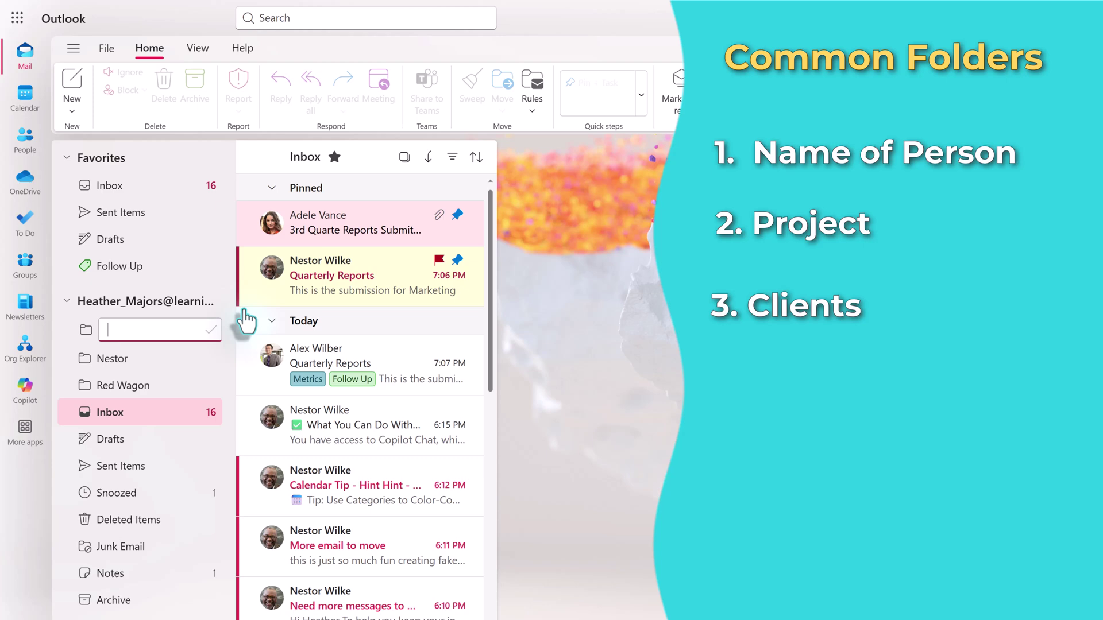
{"action": "type", "text": "Metrics"}
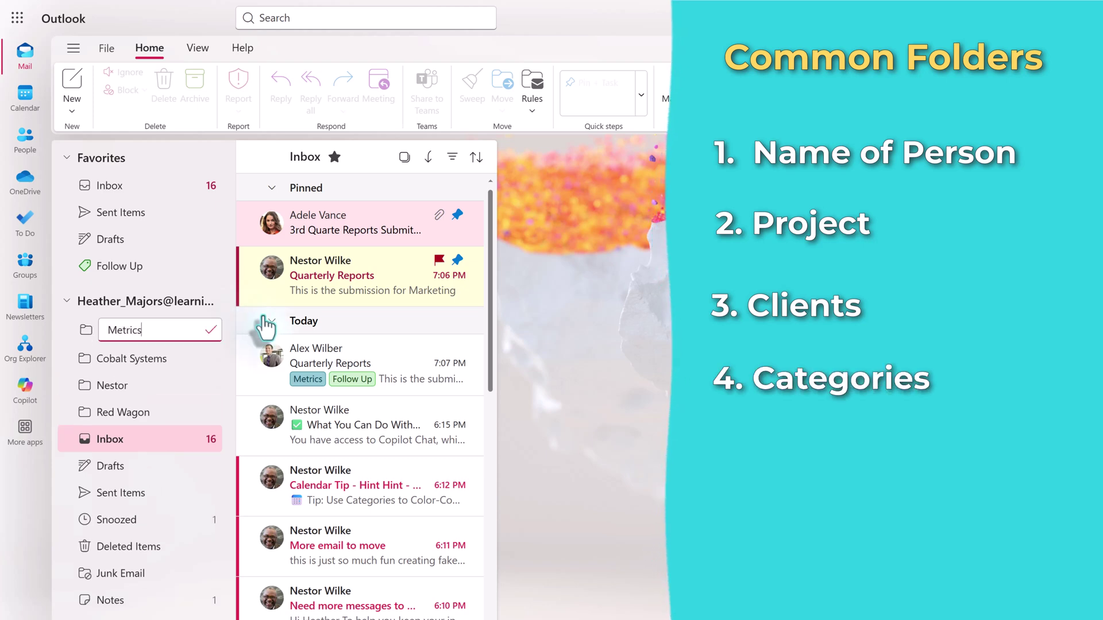
{"action": "key", "text": "Return"}
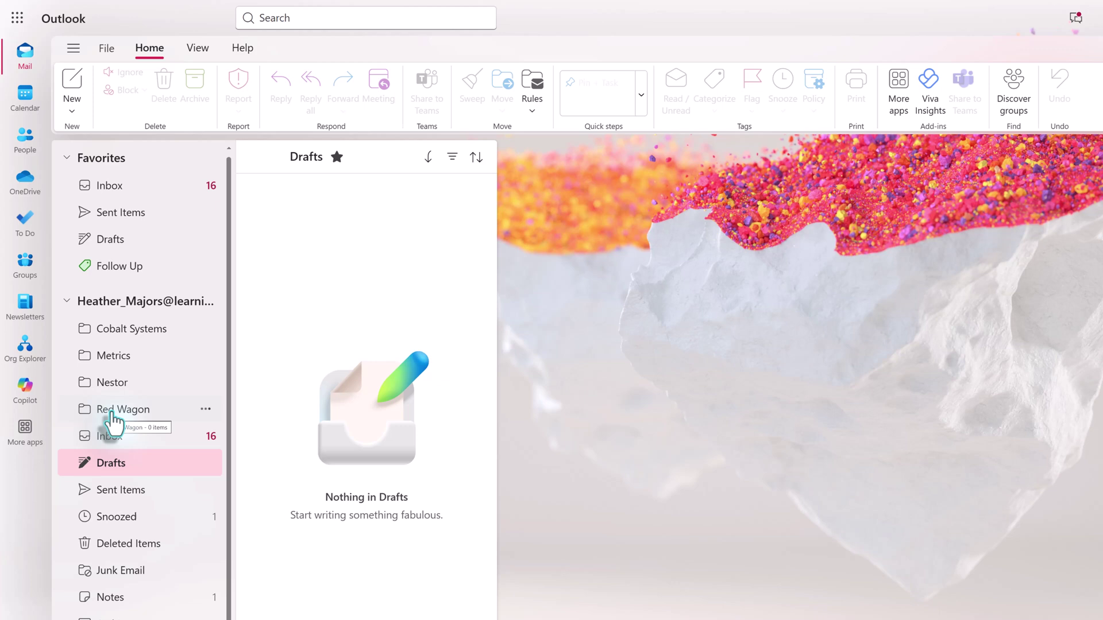
- Colour the Cobalt Systems folder orange and the Metrics folder light green
{"action": "left_click", "coordinate": [125, 344]}
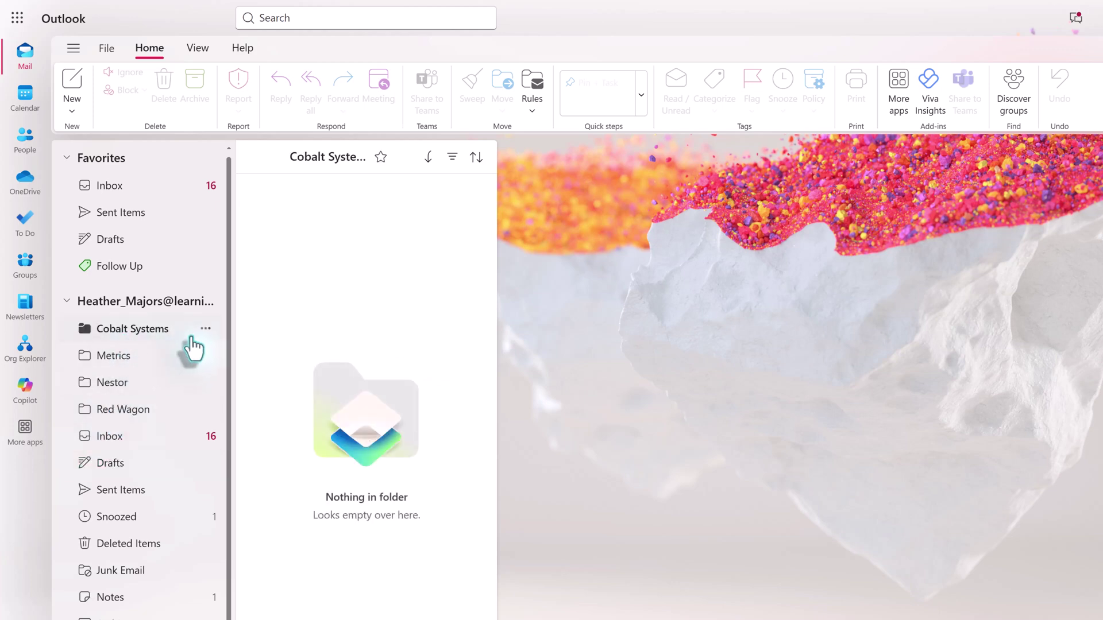
{"action": "left_click", "coordinate": [205, 330]}
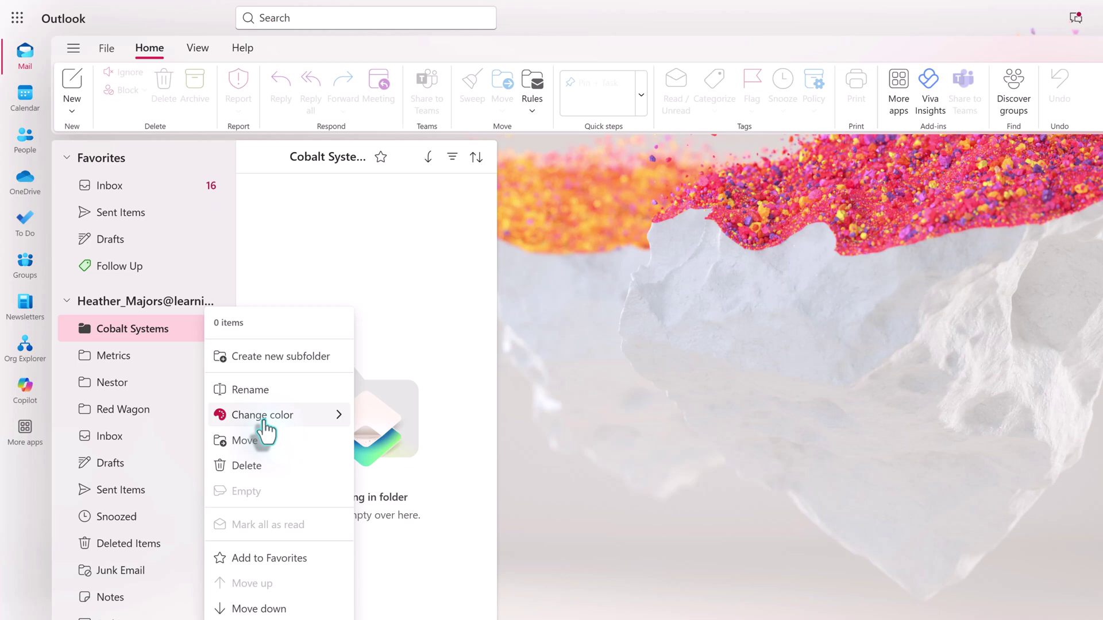
{"action": "mouse_move", "coordinate": [264, 425]}
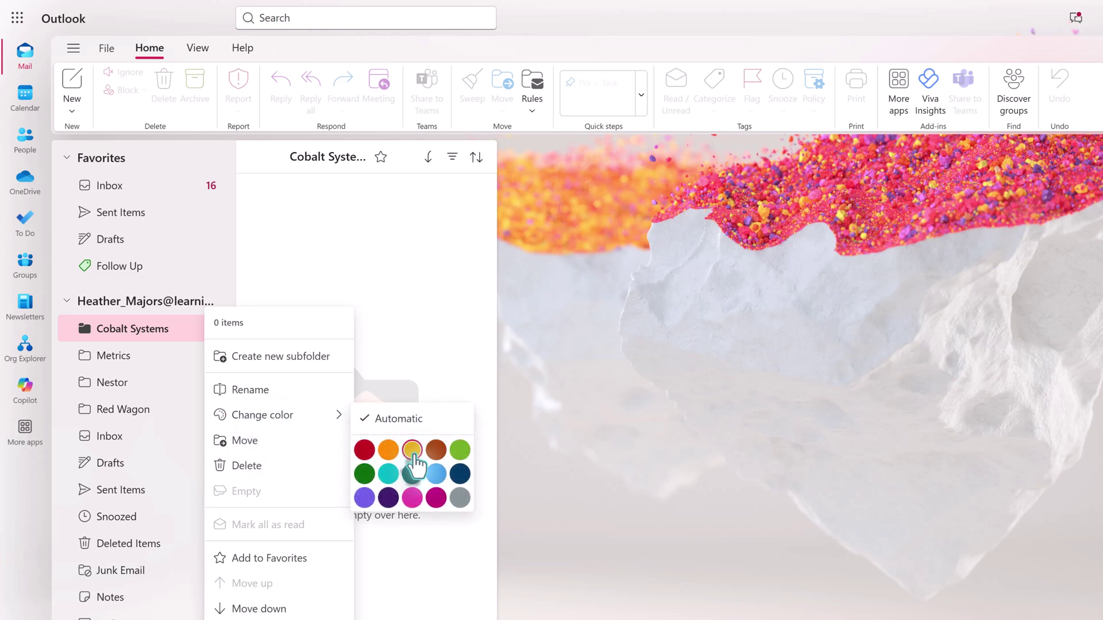
{"action": "left_click", "coordinate": [388, 450]}
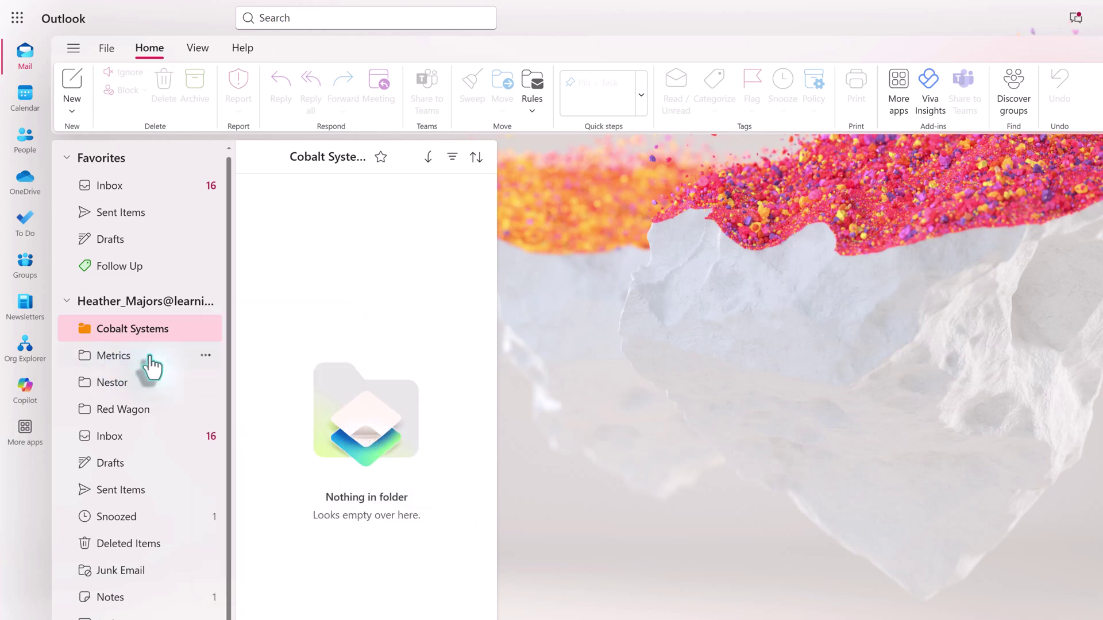
{"action": "left_click", "coordinate": [205, 356]}
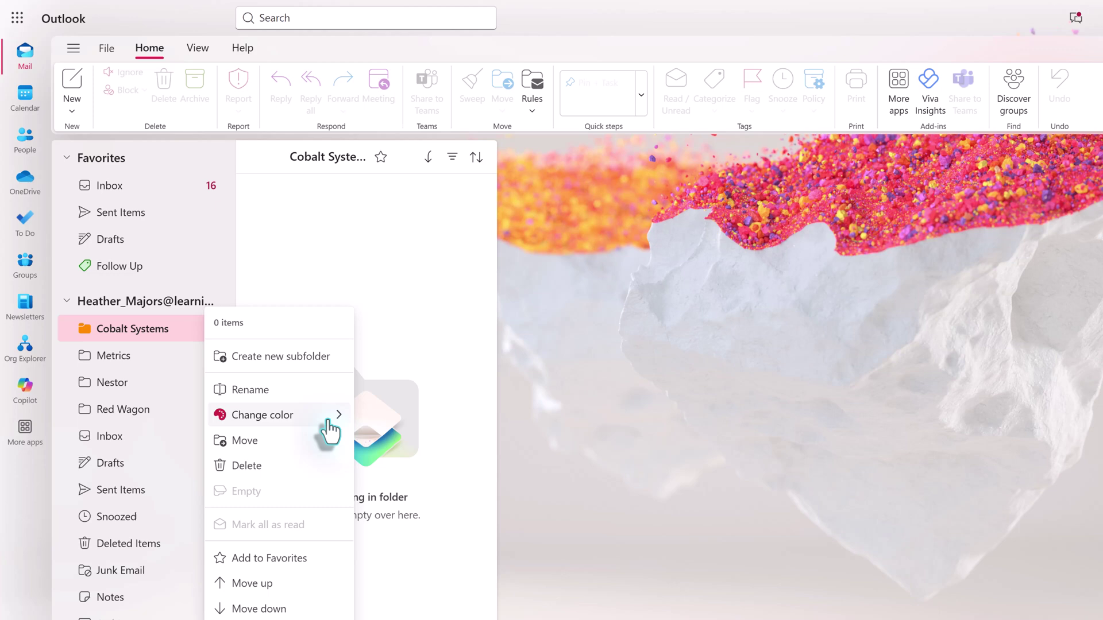
{"action": "mouse_move", "coordinate": [342, 423]}
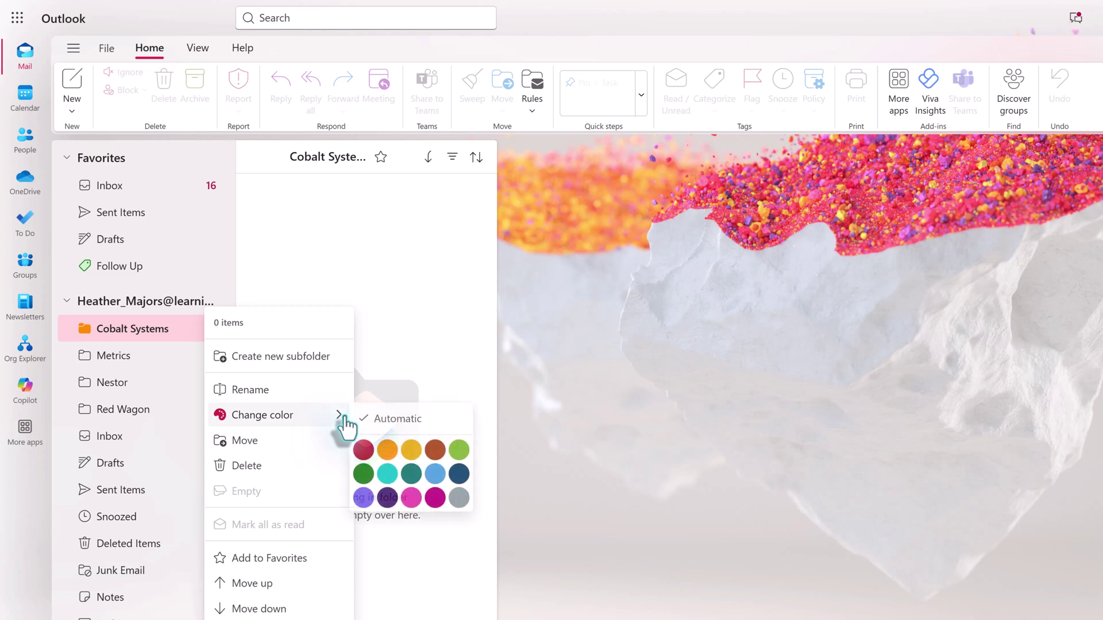
{"action": "left_click", "coordinate": [460, 450]}
- Look through the Metrics, Nestor, Red Wagon and Cobalt Systems folders to check their colours
{"action": "left_click", "coordinate": [205, 382]}
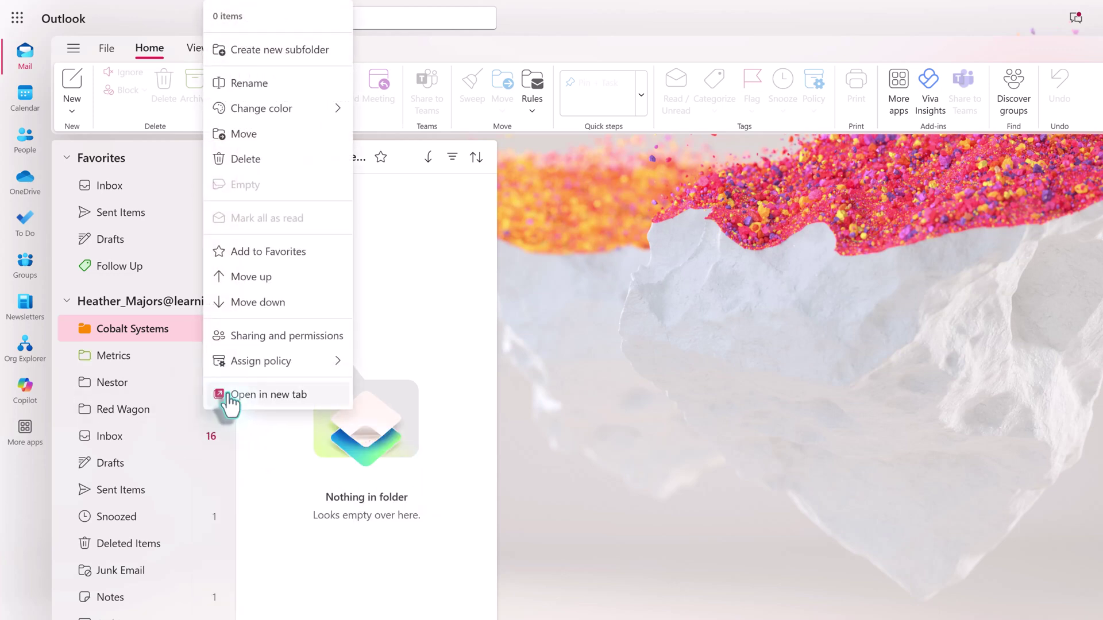
{"action": "left_click", "coordinate": [112, 357]}
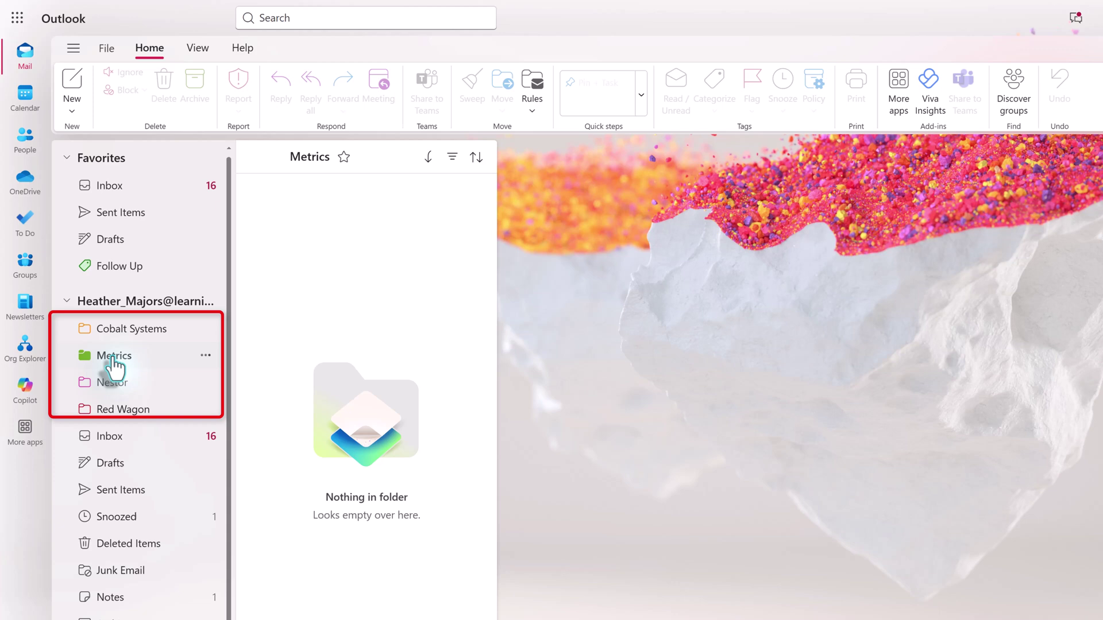
{"action": "left_click", "coordinate": [111, 384]}
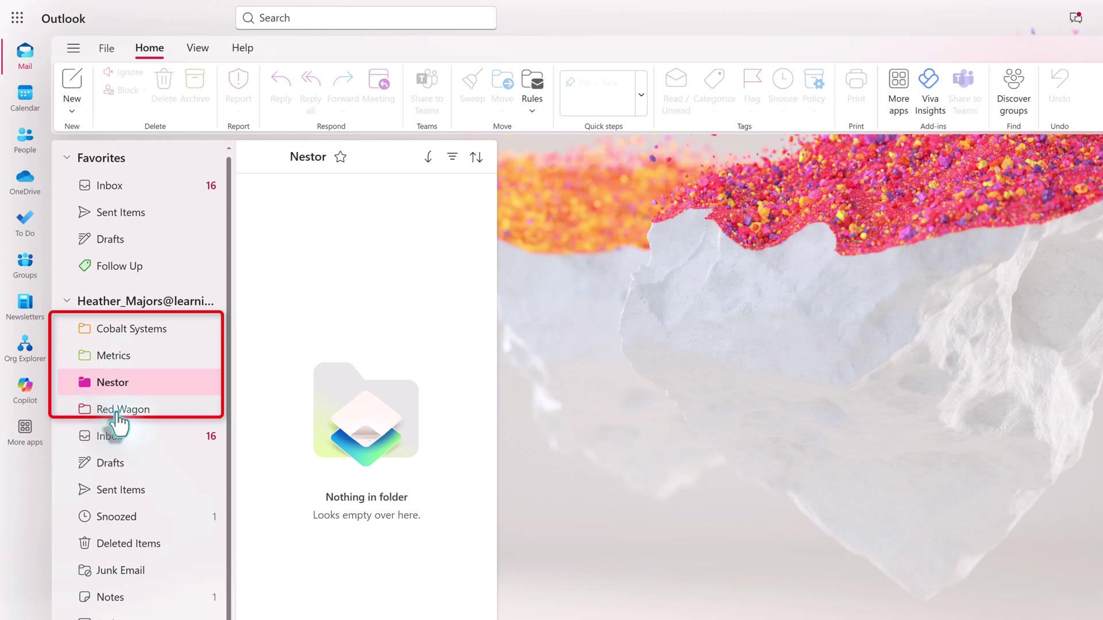
{"action": "left_click", "coordinate": [115, 410]}
{"action": "left_click", "coordinate": [138, 328]}
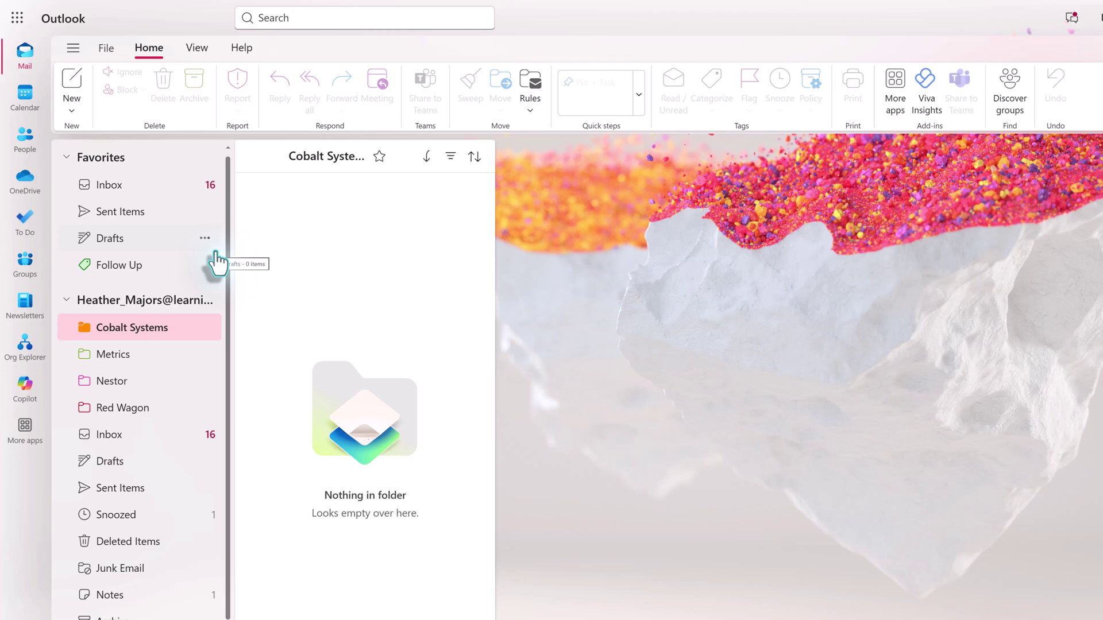
- Sort the folder pane alphabetically from the View tab's Folder pane options
{"action": "left_click", "coordinate": [194, 48]}
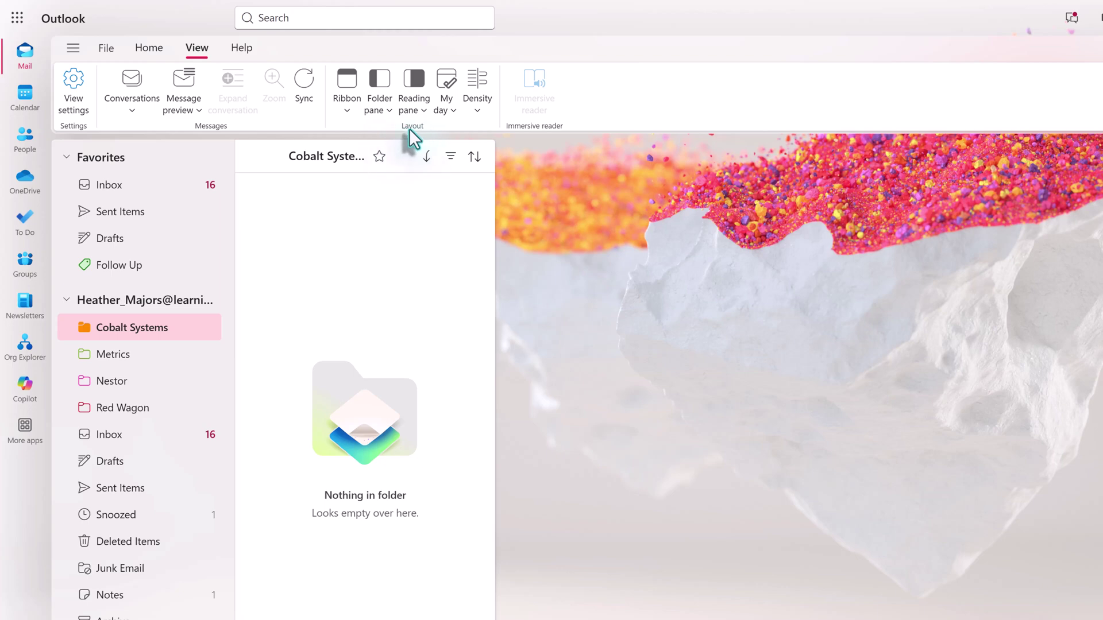
{"action": "left_click", "coordinate": [381, 109]}
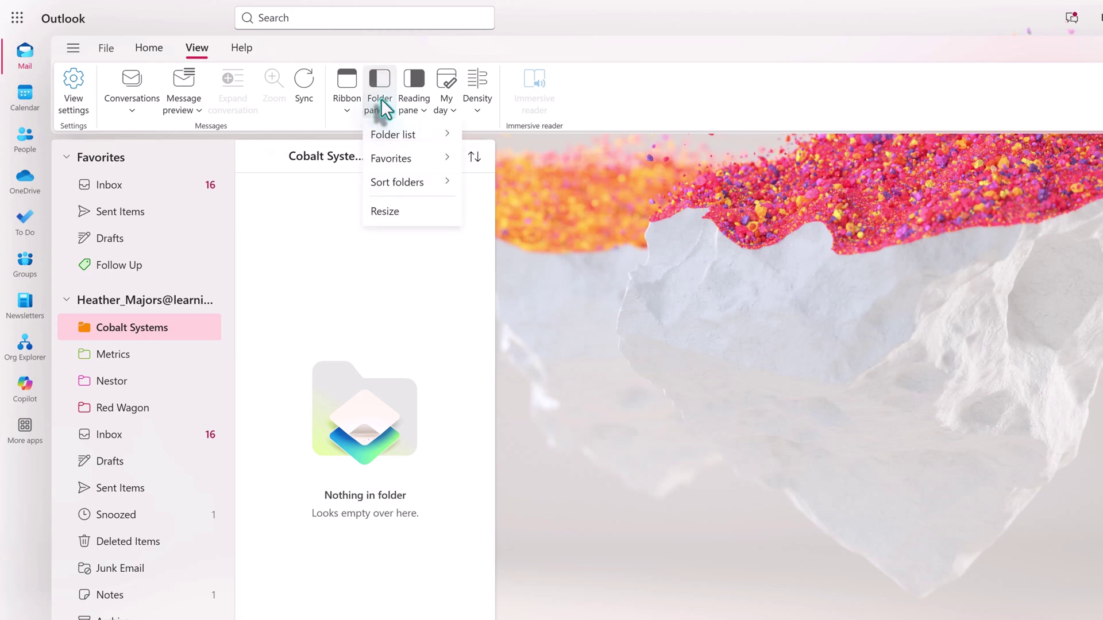
{"action": "mouse_move", "coordinate": [399, 178]}
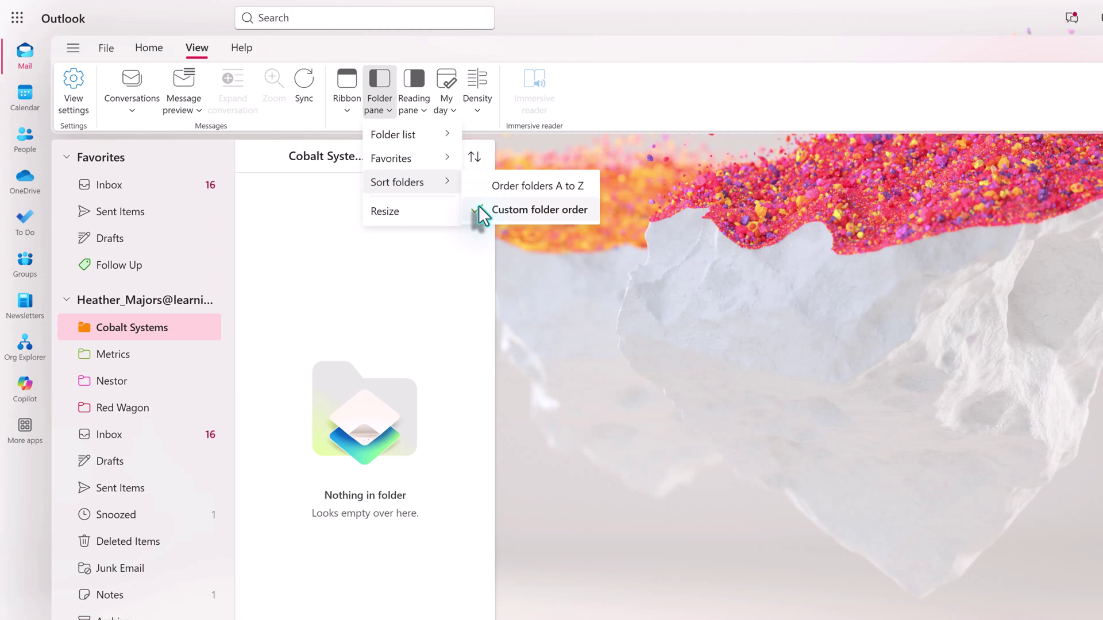
{"action": "left_click", "coordinate": [574, 187]}
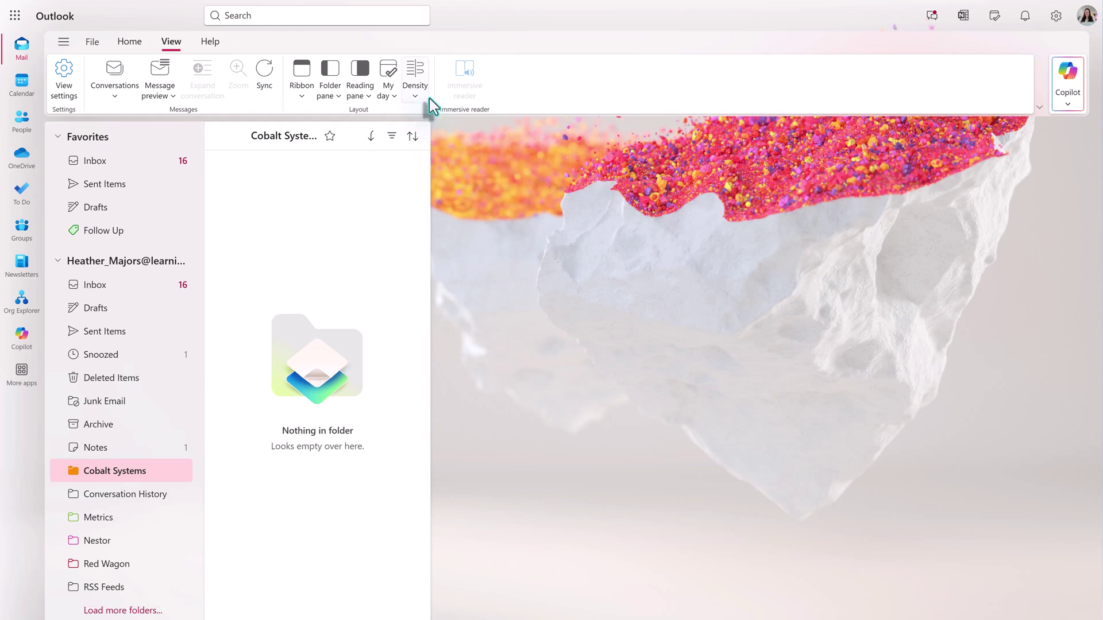
- Drag Cobalt Systems below Red Wagon and Metrics below Cobalt Systems
{"action": "left_click", "coordinate": [328, 99]}
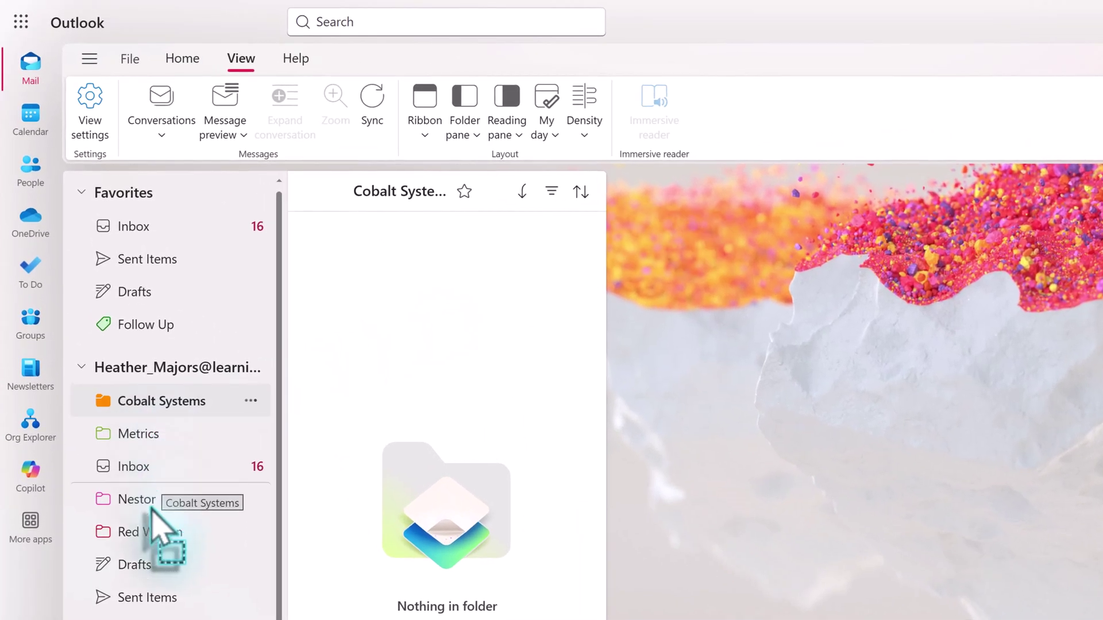
{"action": "left_click_drag", "start_coordinate": [151, 507], "coordinate": [157, 560]}
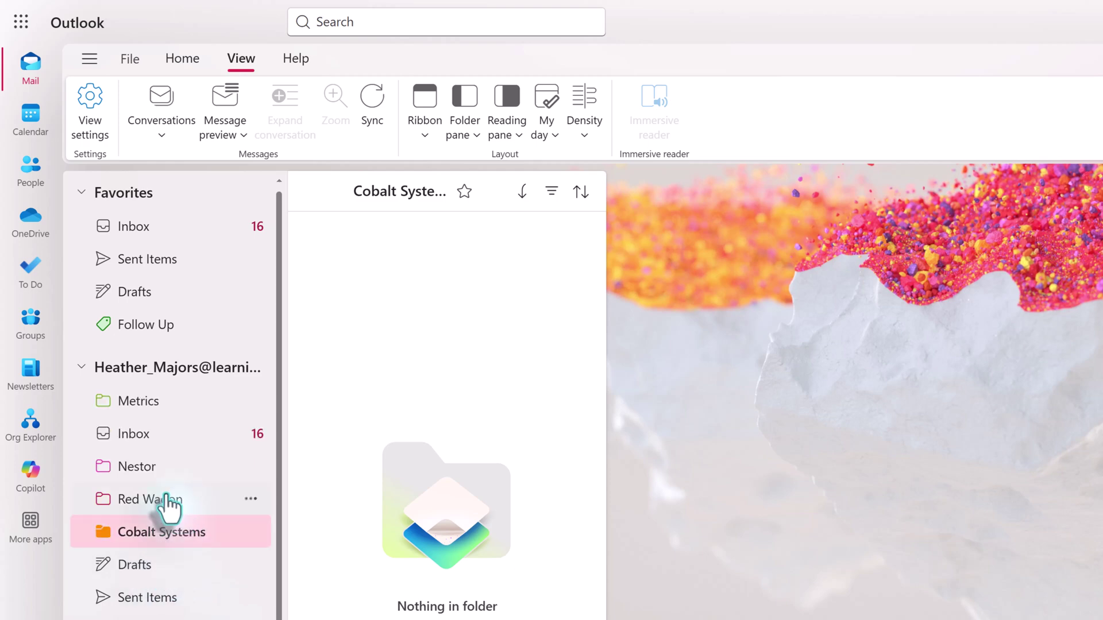
{"action": "left_click_drag", "start_coordinate": [140, 408], "coordinate": [167, 526]}
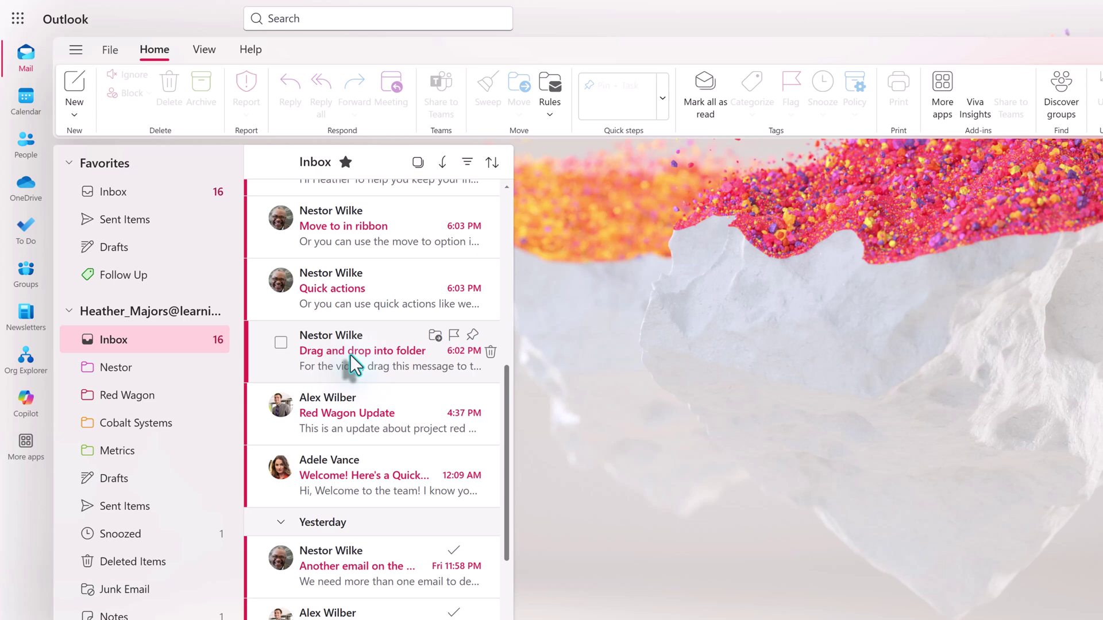
- Drag 'Drag and drop into folder' onto Nestor and send 'Quick actions' to Nestor via Move to
{"action": "left_click", "coordinate": [354, 361]}
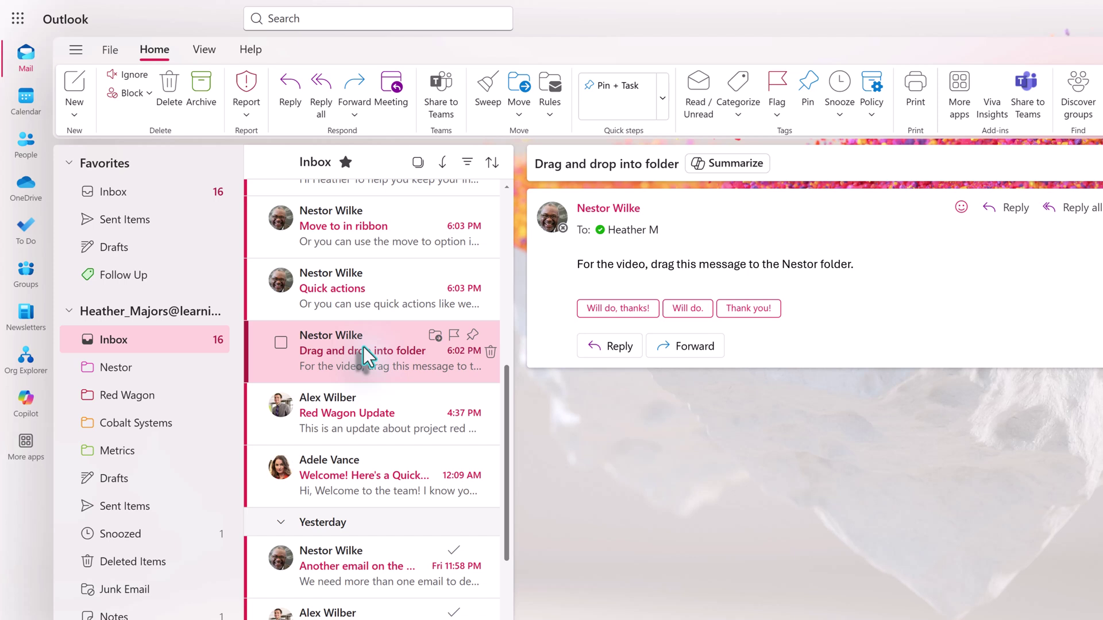
{"action": "left_click_drag", "start_coordinate": [370, 349], "coordinate": [130, 366]}
{"action": "left_click", "coordinate": [376, 353]}
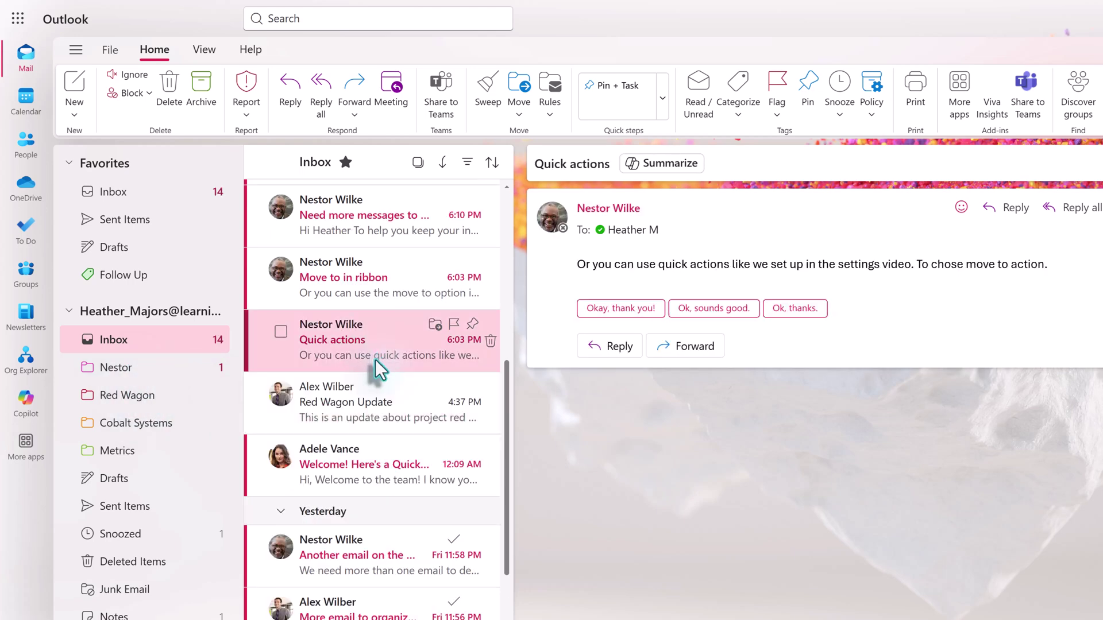
{"action": "left_click", "coordinate": [435, 325]}
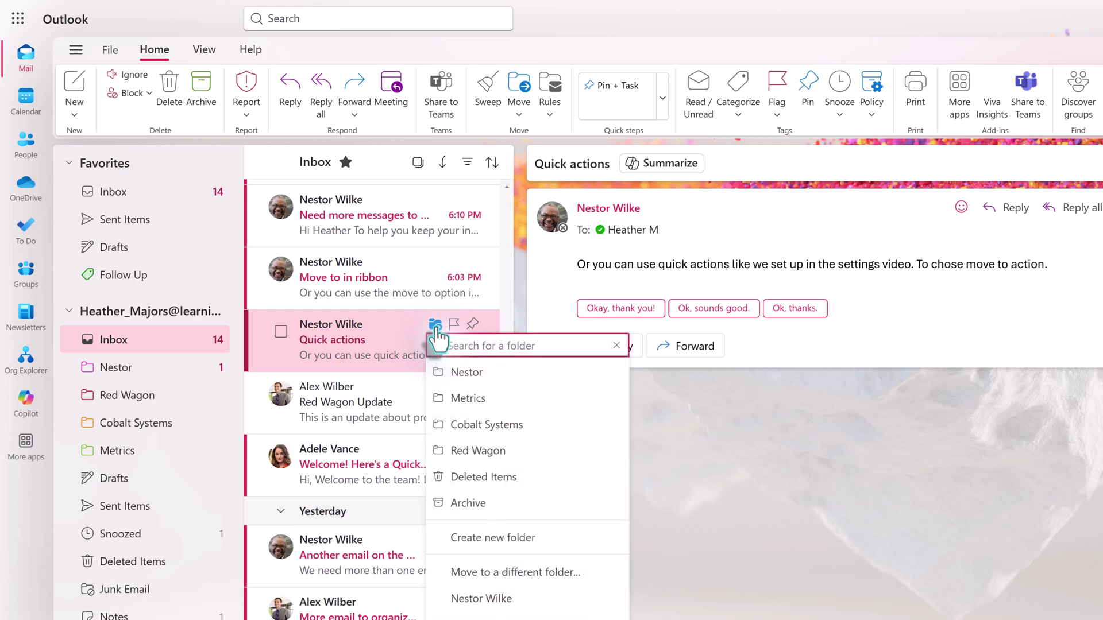
{"action": "left_click", "coordinate": [467, 373]}
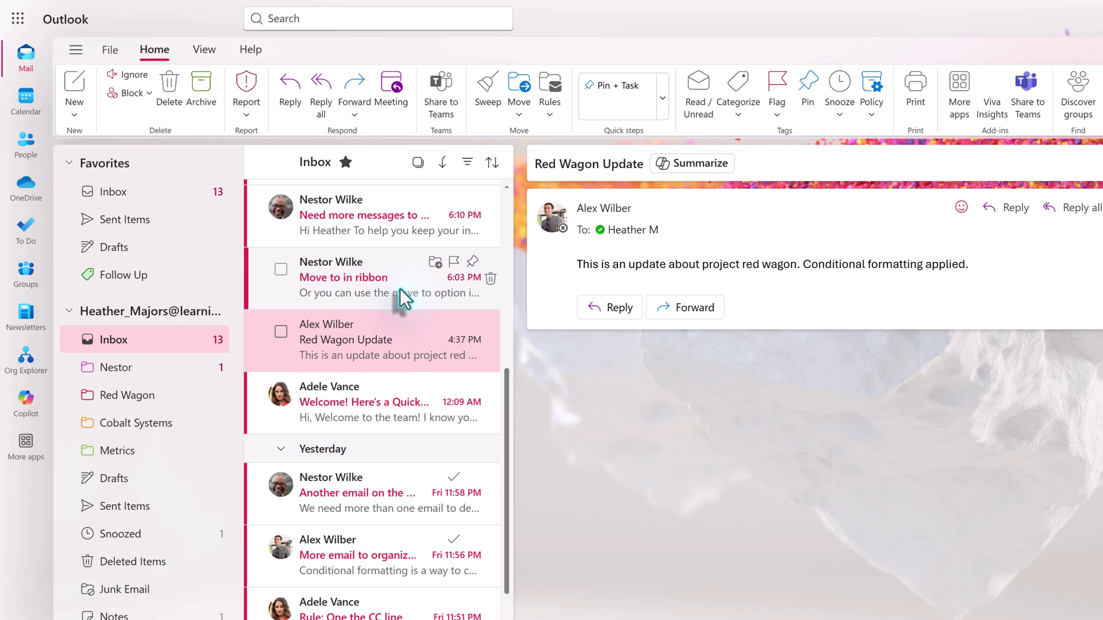
{"action": "left_click", "coordinate": [399, 288]}
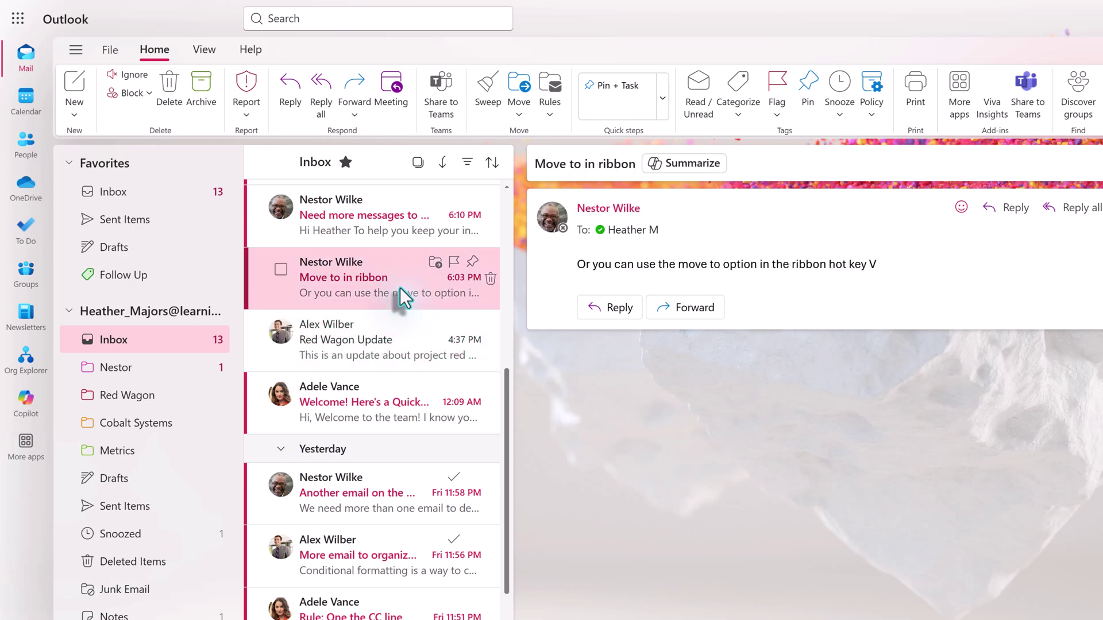
{"action": "left_click", "coordinate": [525, 110]}
{"action": "key", "text": "v"}
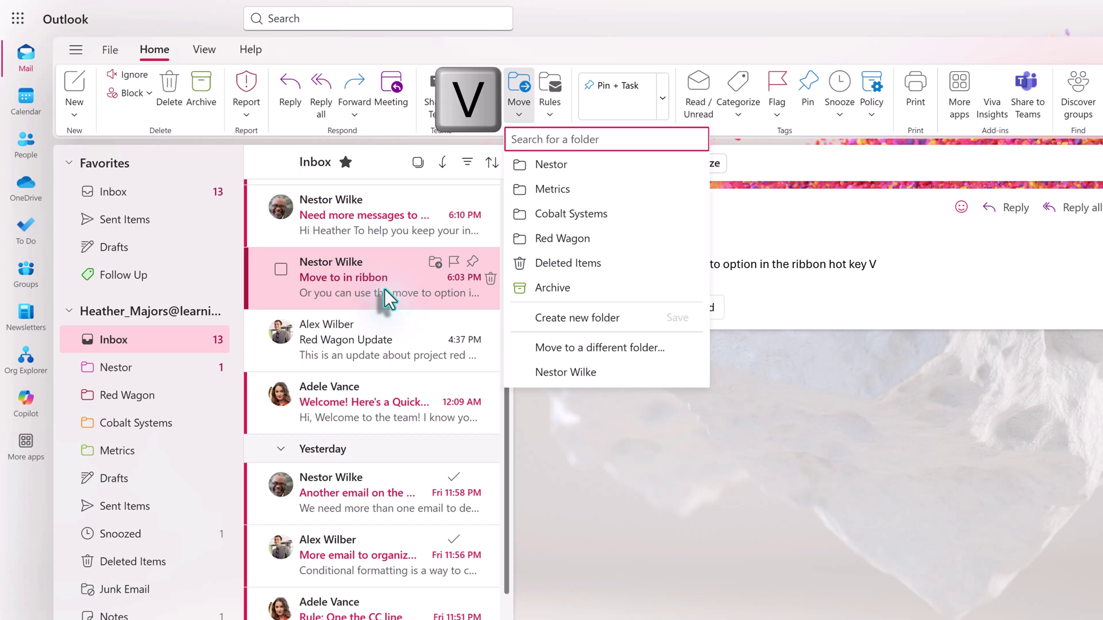
{"action": "scroll", "coordinate": [384, 288], "scroll_direction": "up", "scroll_amount": 3}
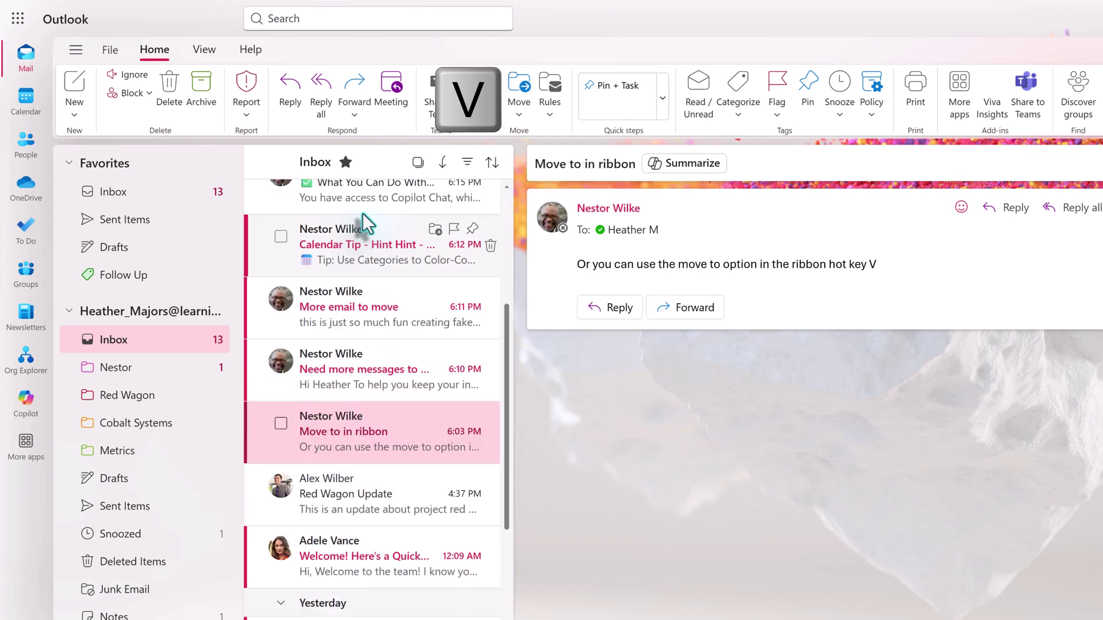
{"action": "left_click", "coordinate": [417, 163]}
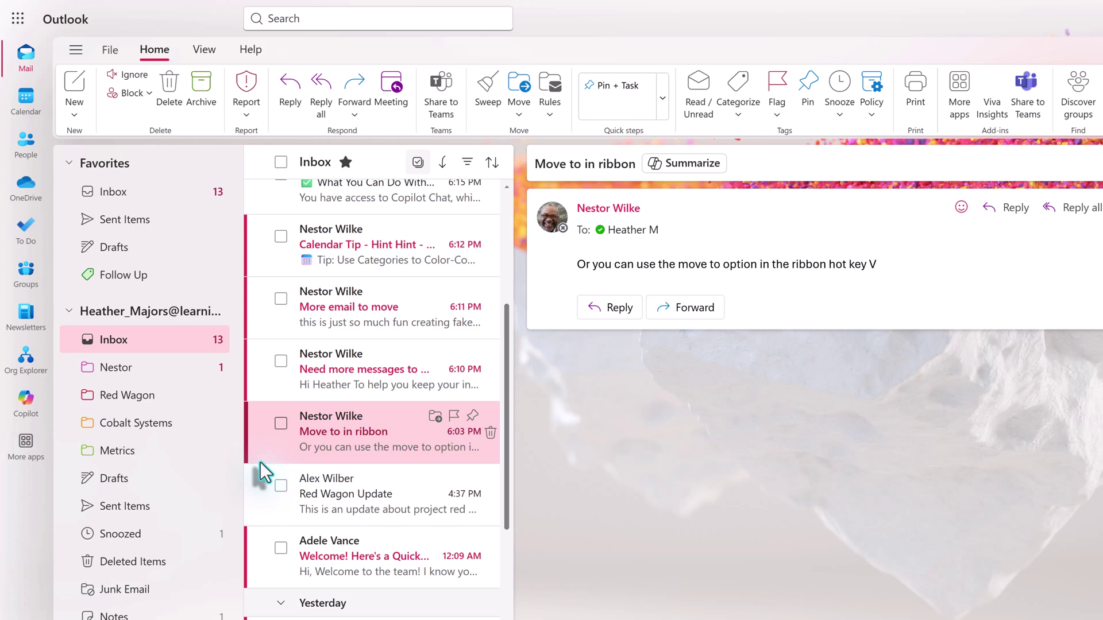
{"action": "left_click", "coordinate": [279, 424]}
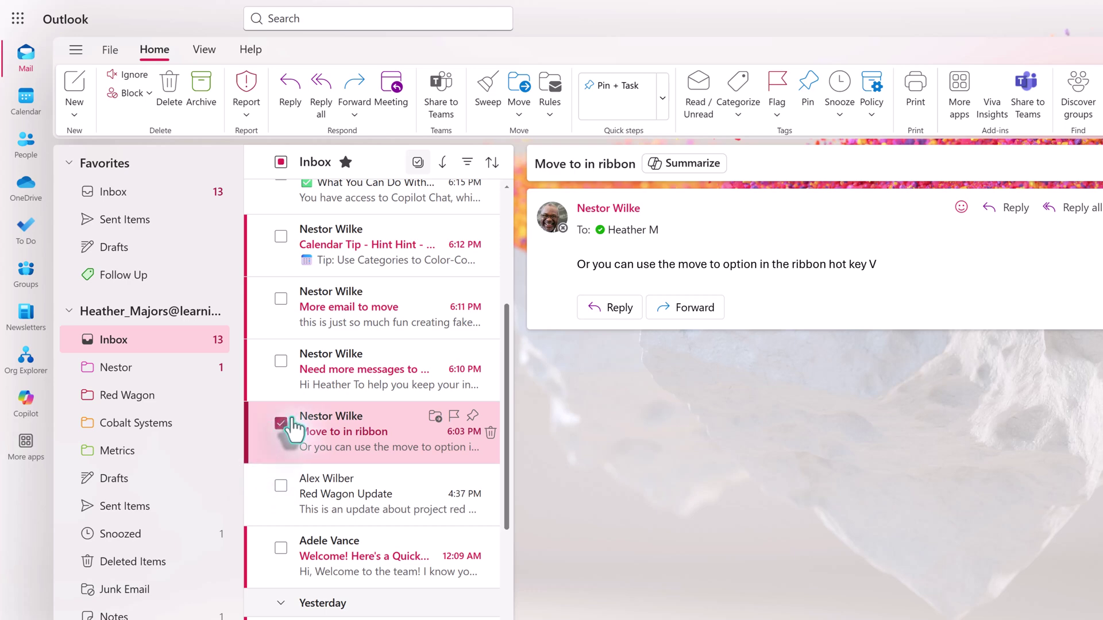
{"action": "left_click", "coordinate": [280, 362]}
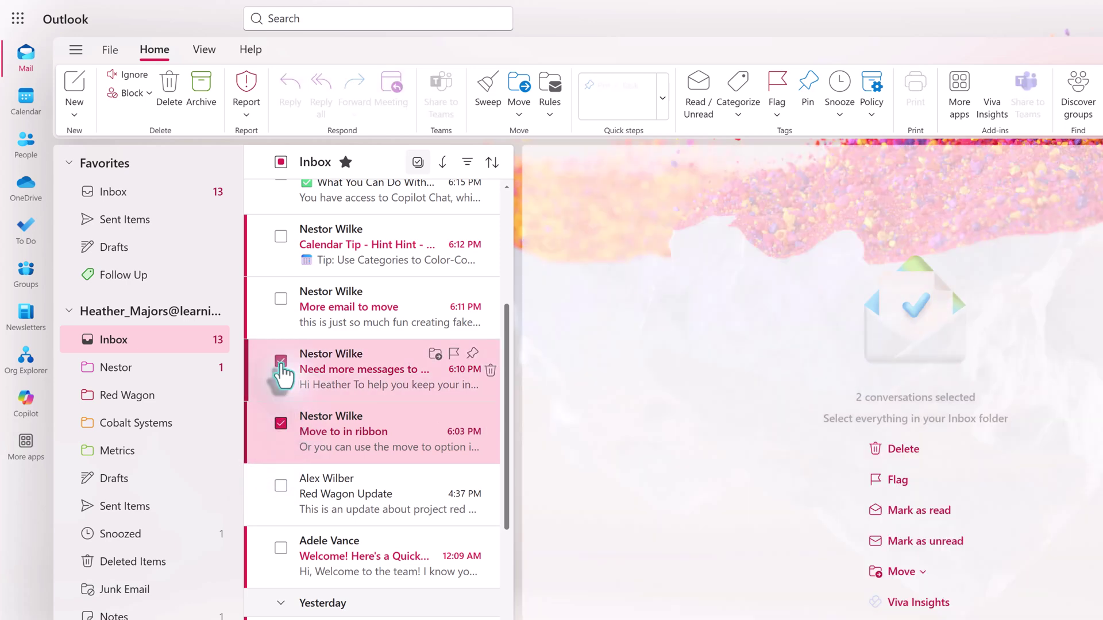
{"action": "left_click", "coordinate": [281, 299]}
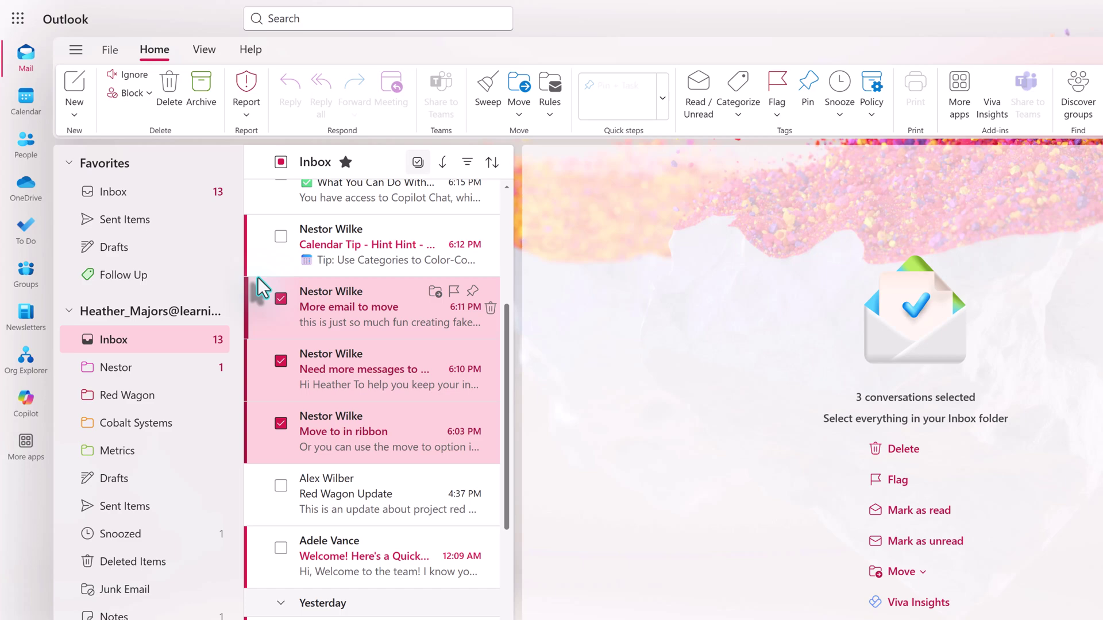
{"action": "left_click", "coordinate": [519, 95]}
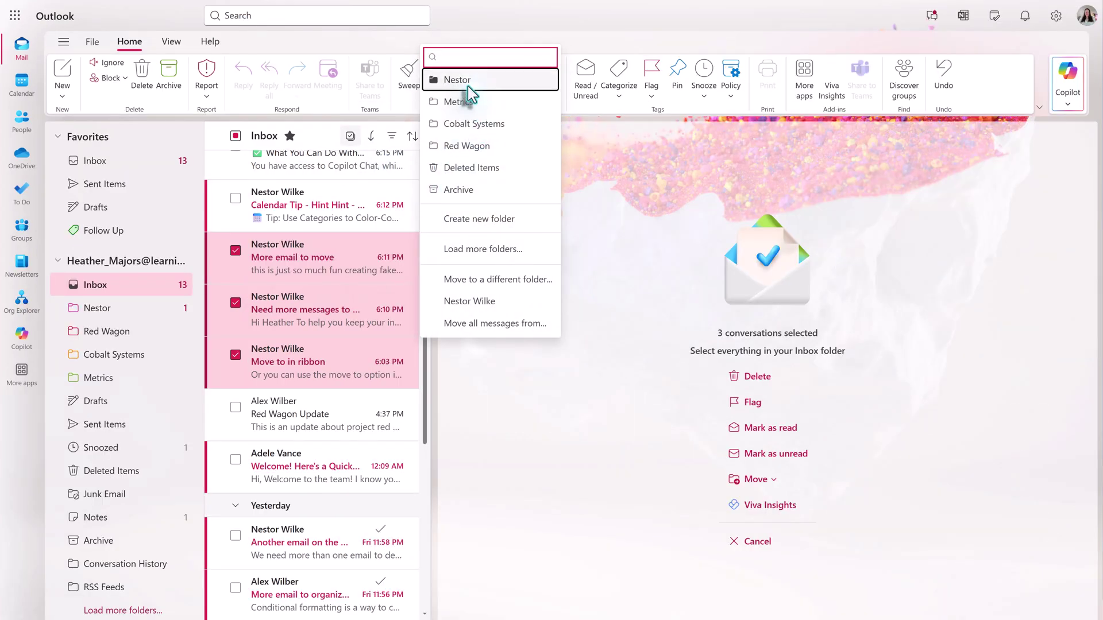
{"action": "left_click", "coordinate": [468, 82]}
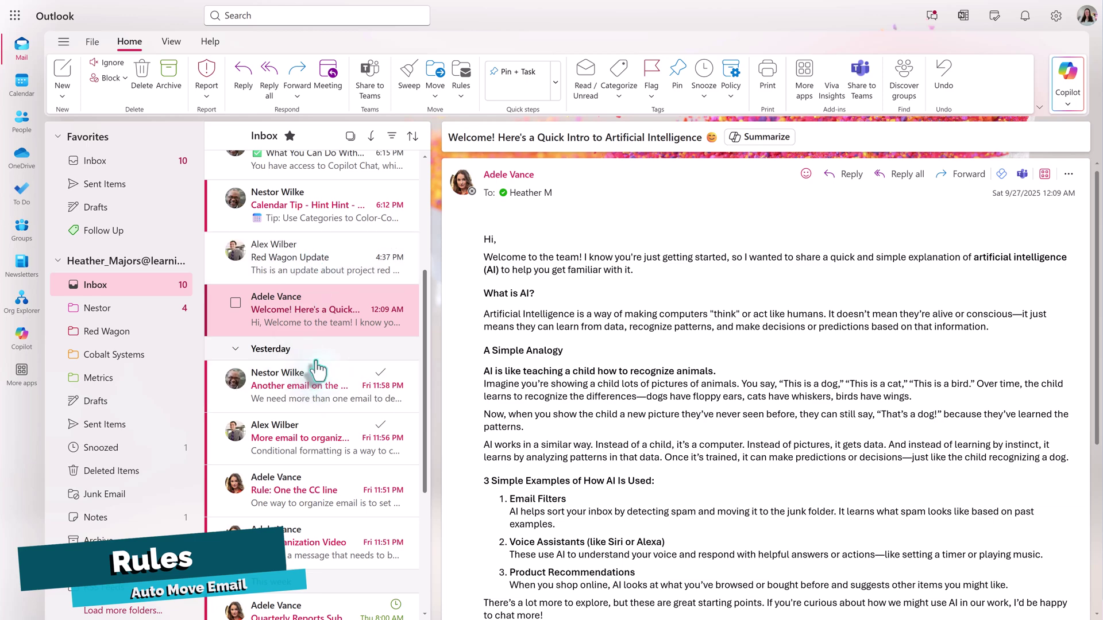
{"action": "scroll", "coordinate": [323, 356], "scroll_direction": "up", "scroll_amount": 3}
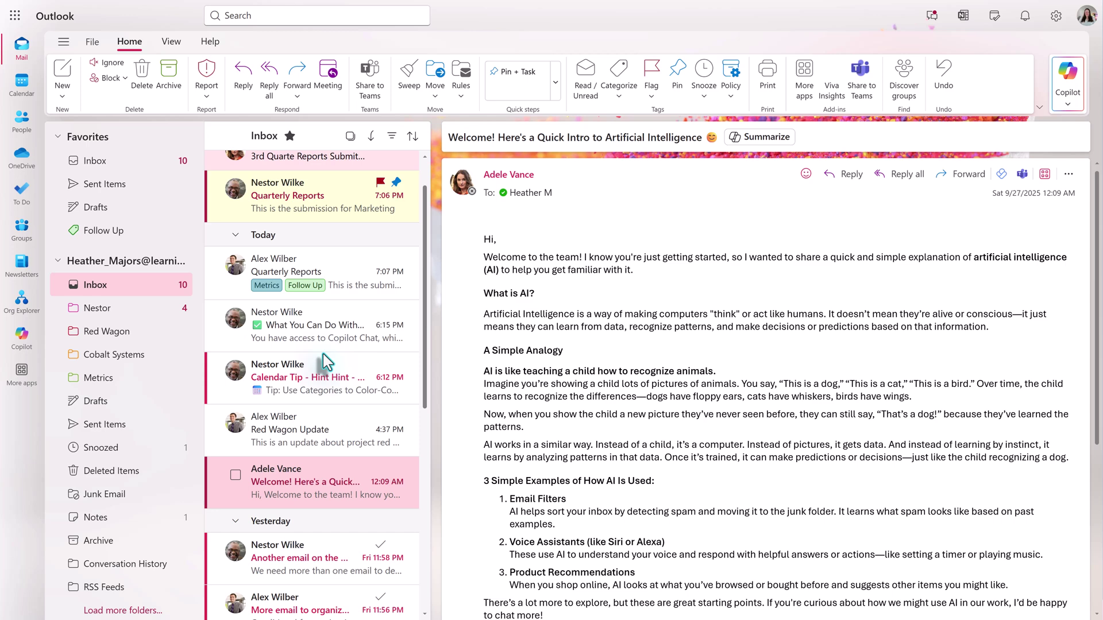
{"action": "mouse_move", "coordinate": [326, 362]}
{"action": "scroll", "coordinate": [324, 362], "scroll_direction": "up", "scroll_amount": 1}
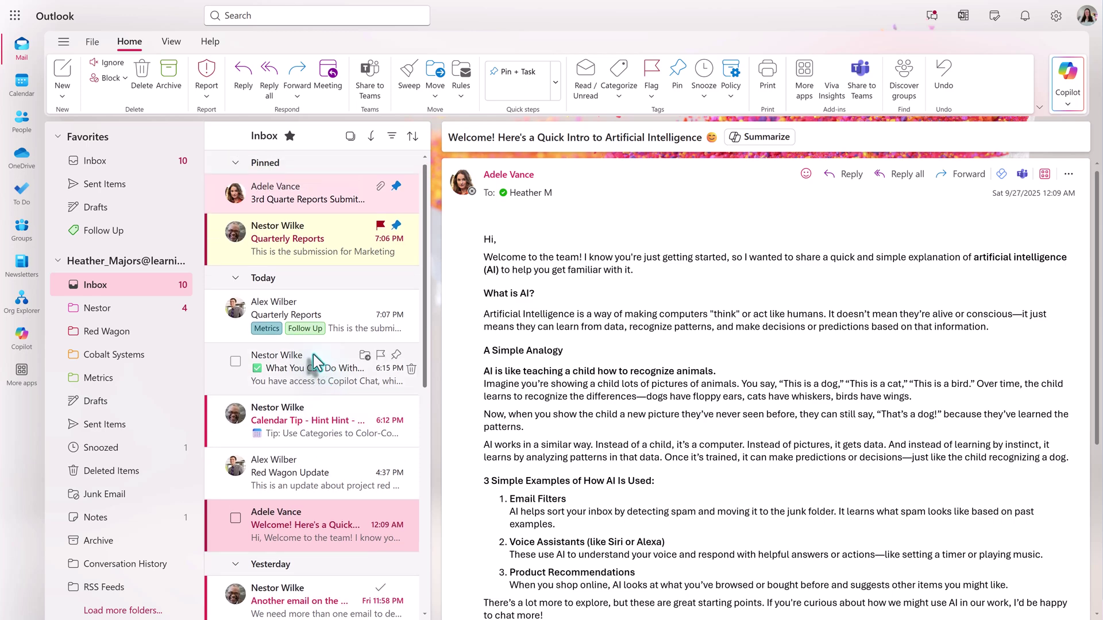
{"action": "mouse_move", "coordinate": [376, 433]}
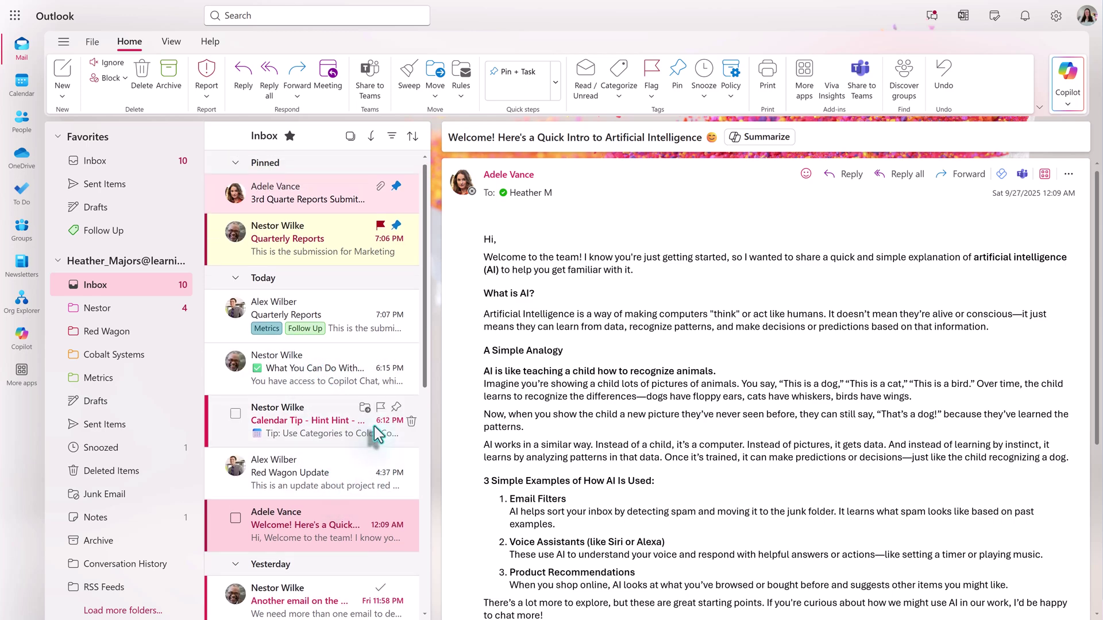
- From the Calendar Tip email, start a rule that always moves its sender's messages into a folder
{"action": "left_click", "coordinate": [322, 428]}
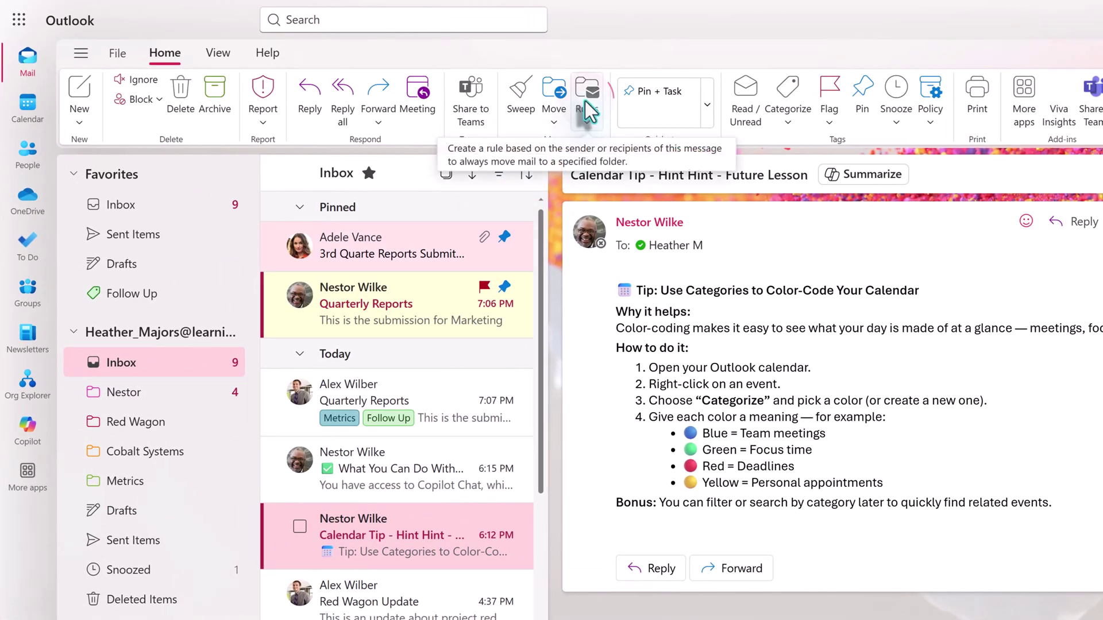
{"action": "left_click", "coordinate": [588, 106]}
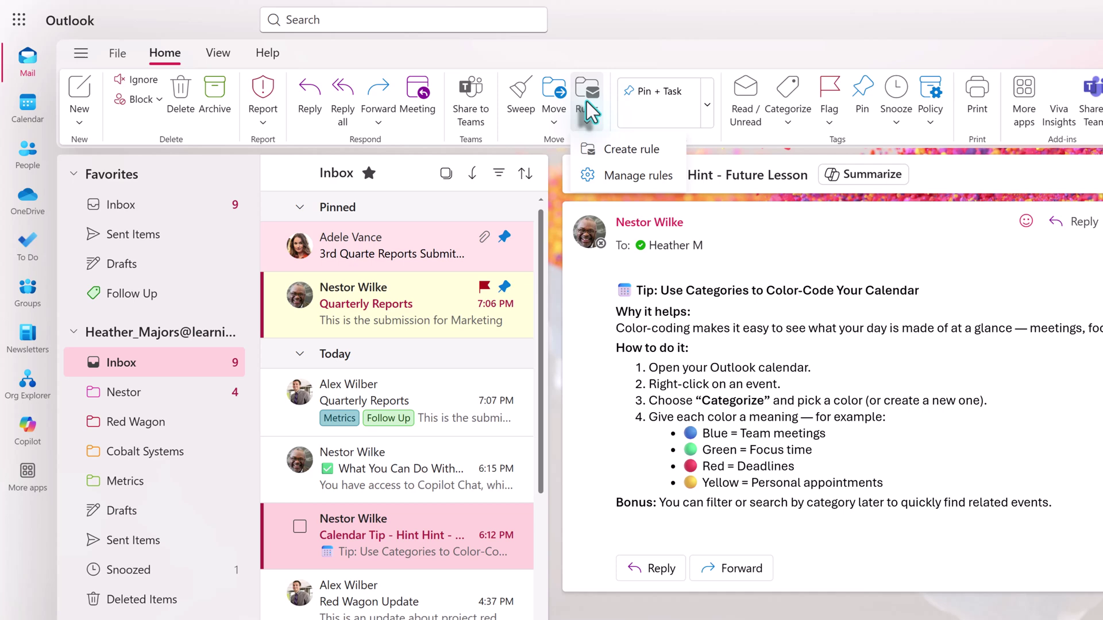
{"action": "left_click", "coordinate": [621, 150]}
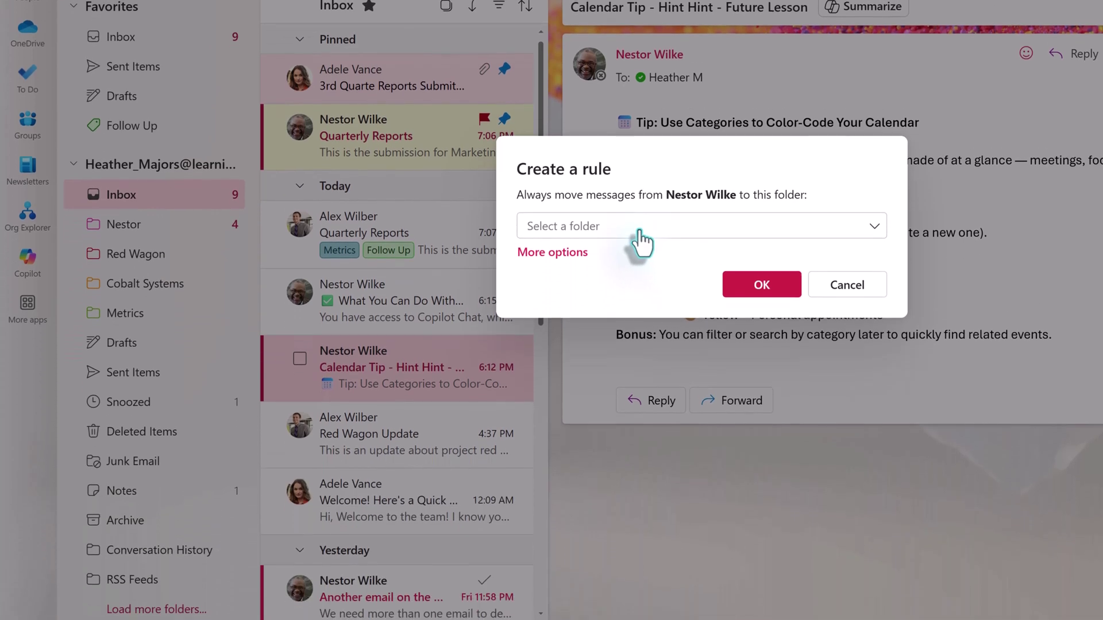
{"action": "left_click", "coordinate": [634, 393]}
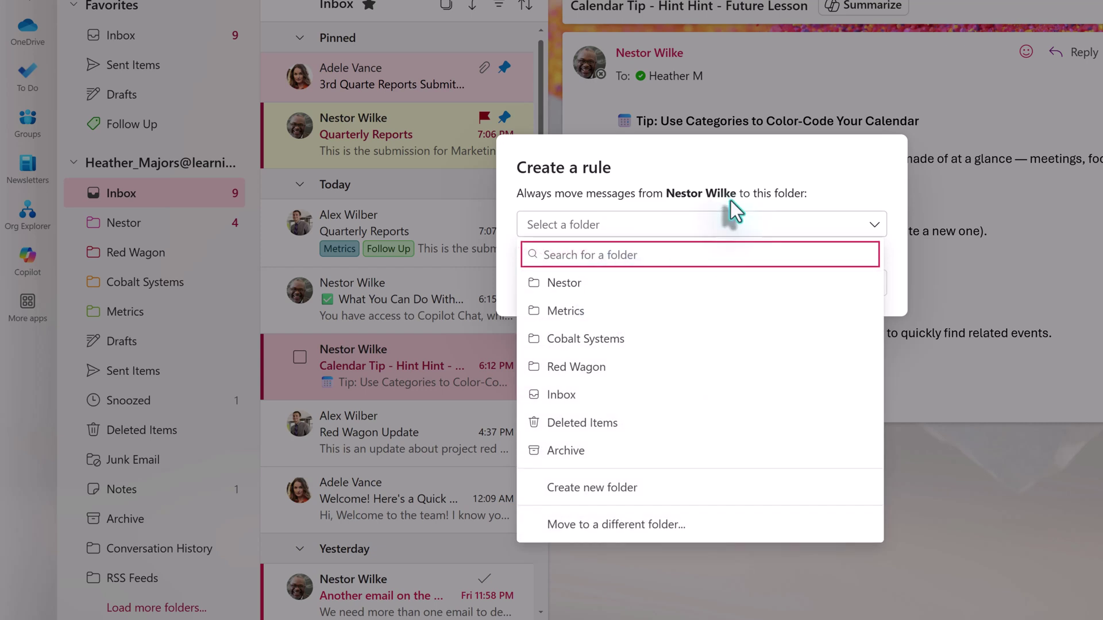
{"action": "left_click", "coordinate": [780, 171]}
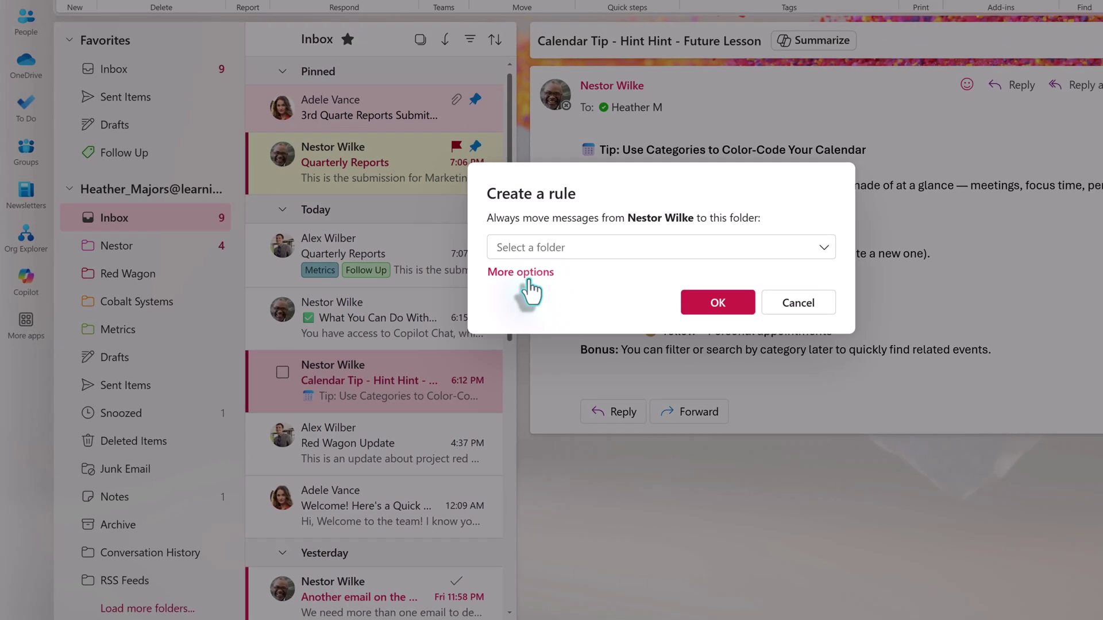
- Open the full rule editor and rename the rule to 'Metrics'
{"action": "left_click", "coordinate": [552, 251]}
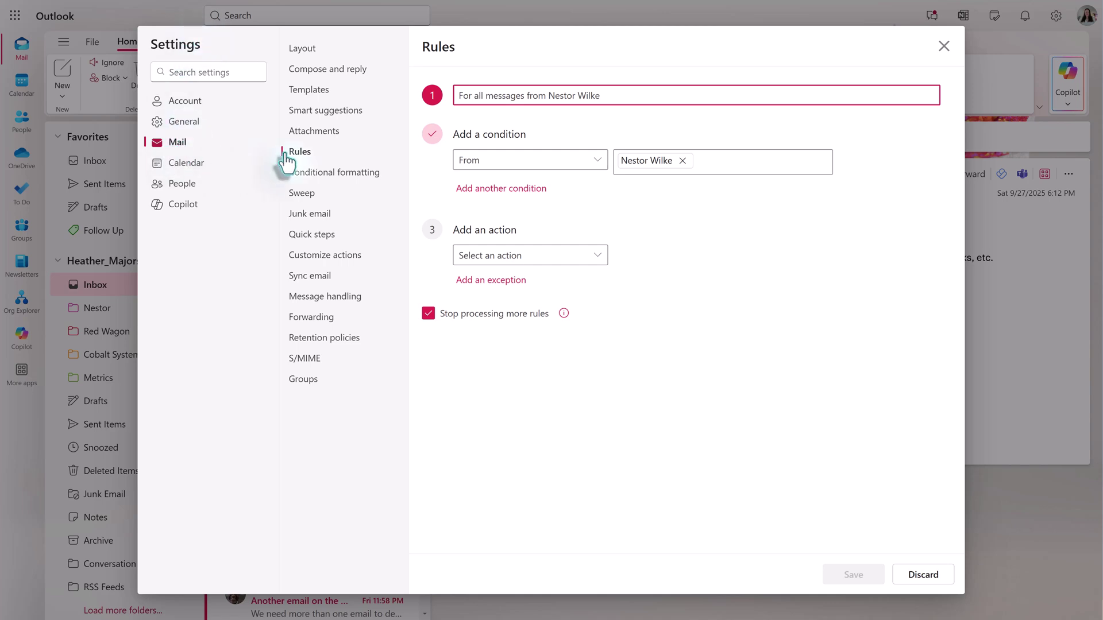
{"action": "key", "text": "ctrl+a"}
{"action": "key", "text": "BackSpace"}
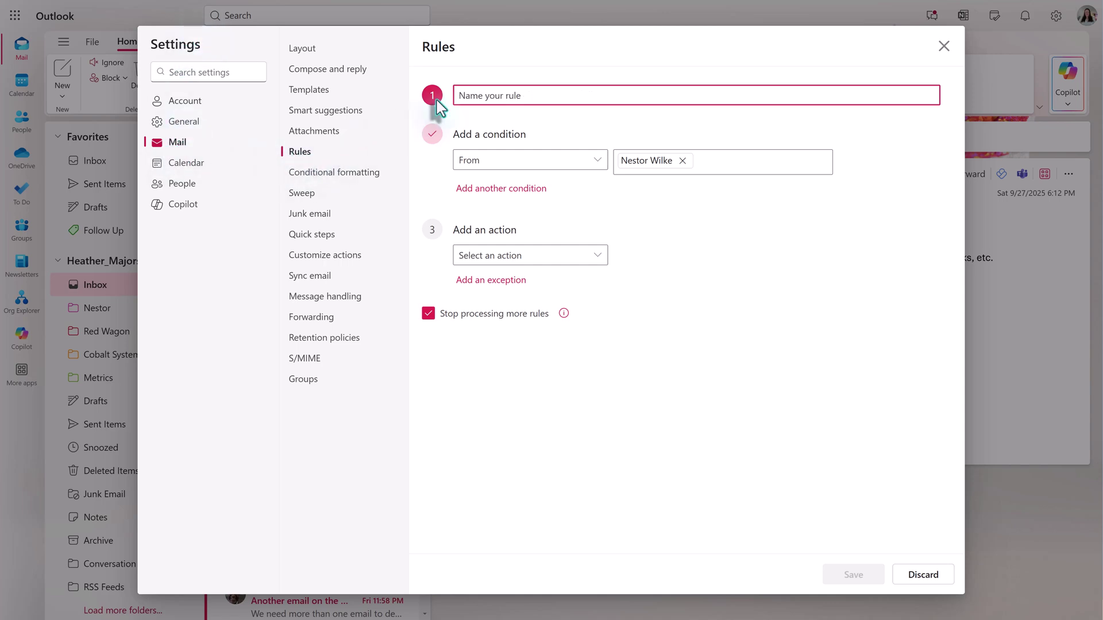
{"action": "type", "text": "Metrics"}
- Set the rule condition to Subject or body includes 'Metrics'
{"action": "left_click", "coordinate": [498, 164]}
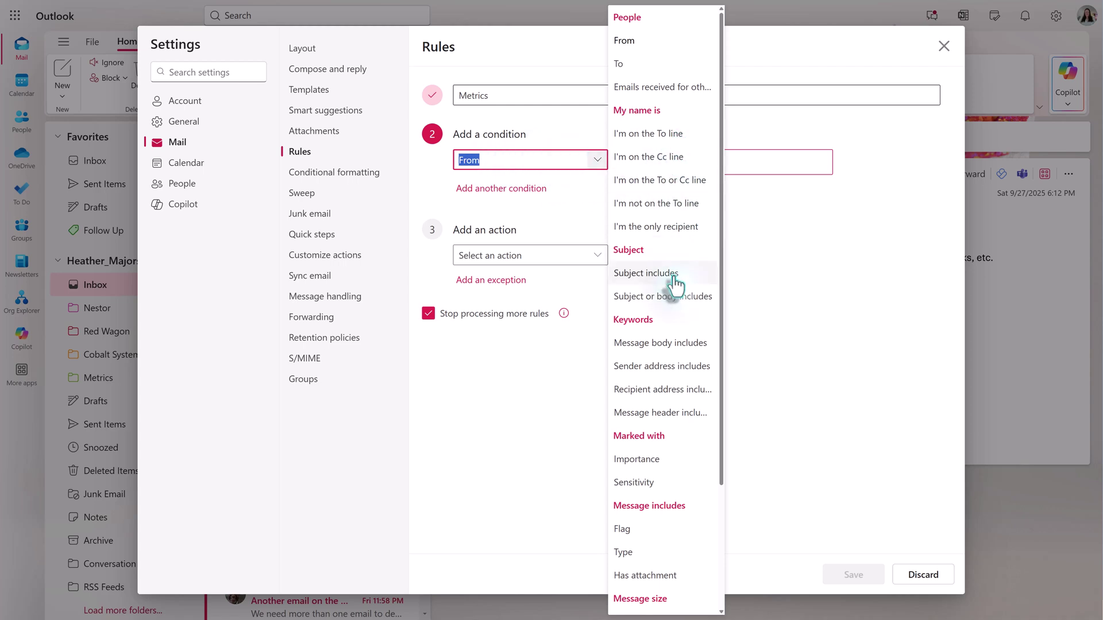
{"action": "scroll", "coordinate": [674, 275], "scroll_direction": "down", "scroll_amount": 3}
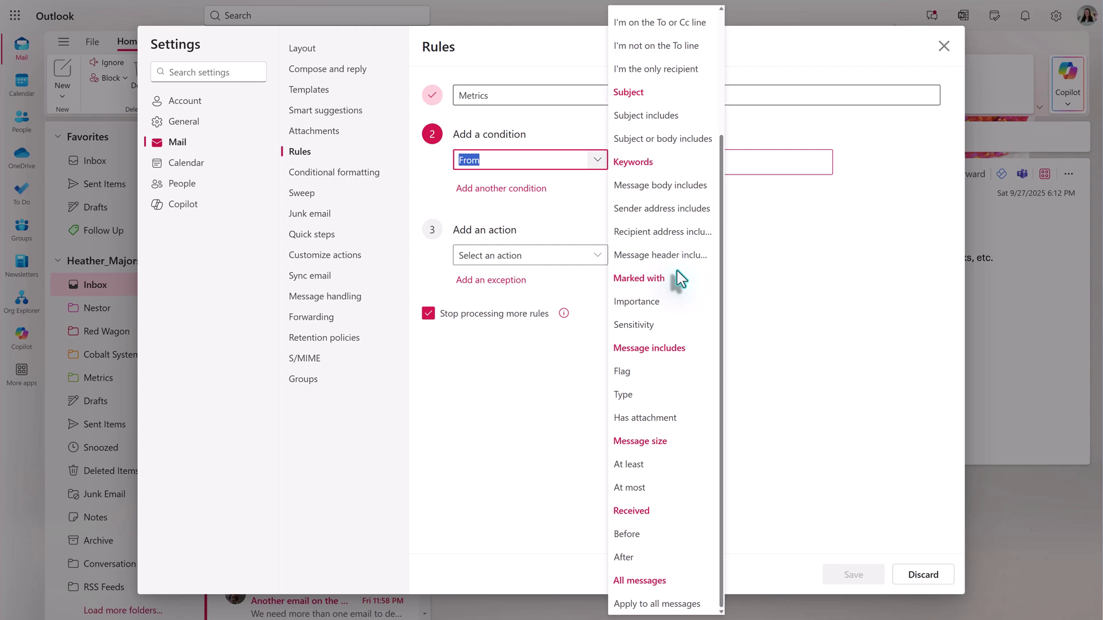
{"action": "scroll", "coordinate": [677, 269], "scroll_direction": "up", "scroll_amount": 3}
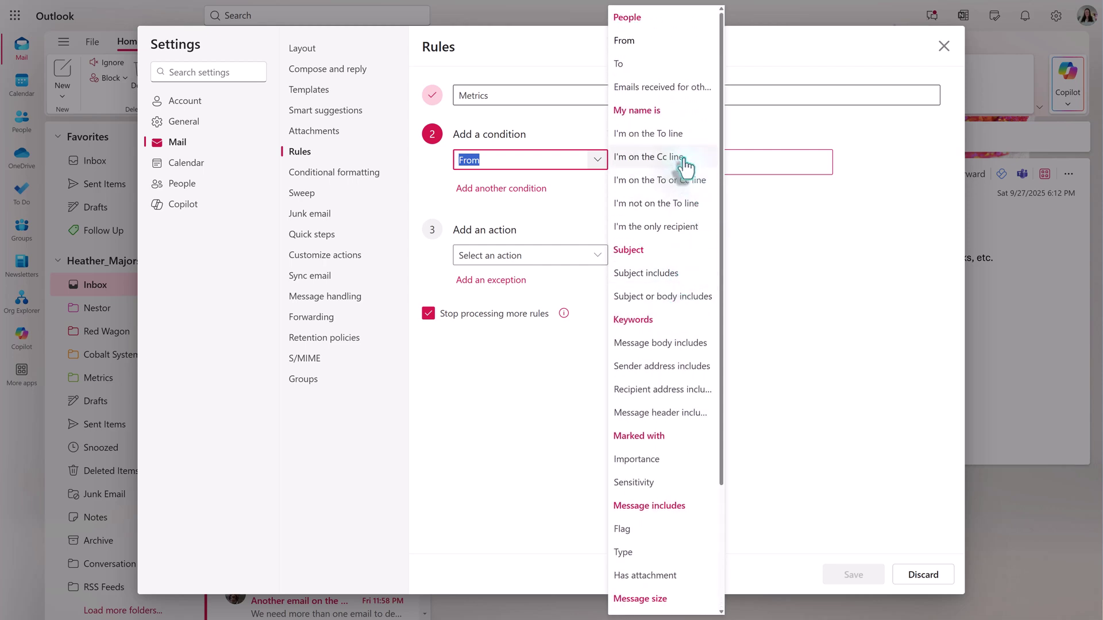
{"action": "left_click", "coordinate": [660, 296]}
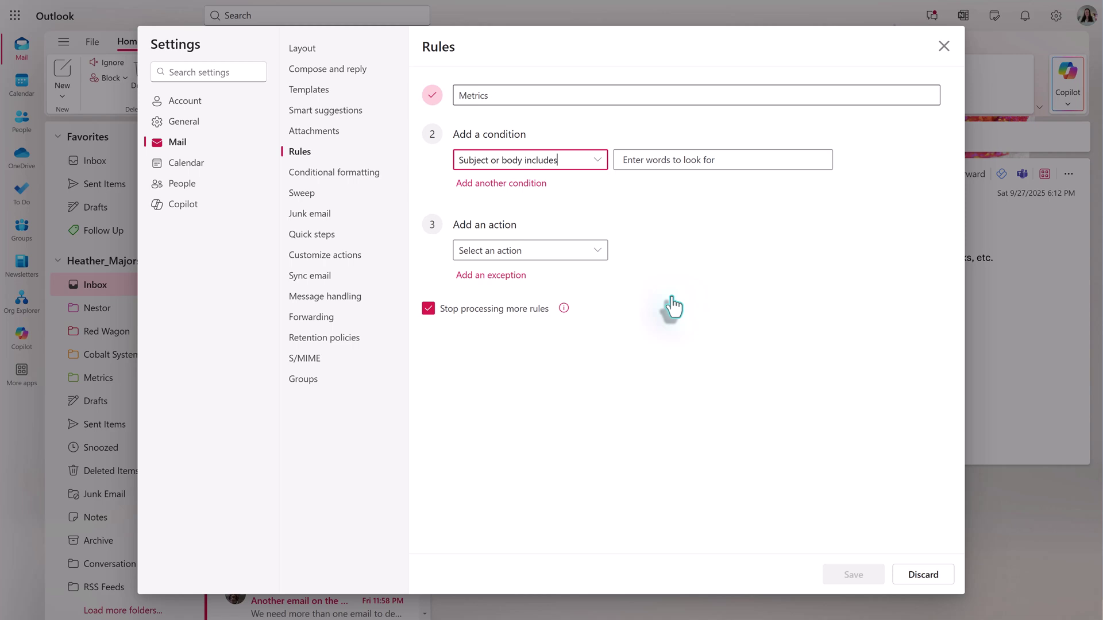
{"action": "left_click", "coordinate": [666, 162]}
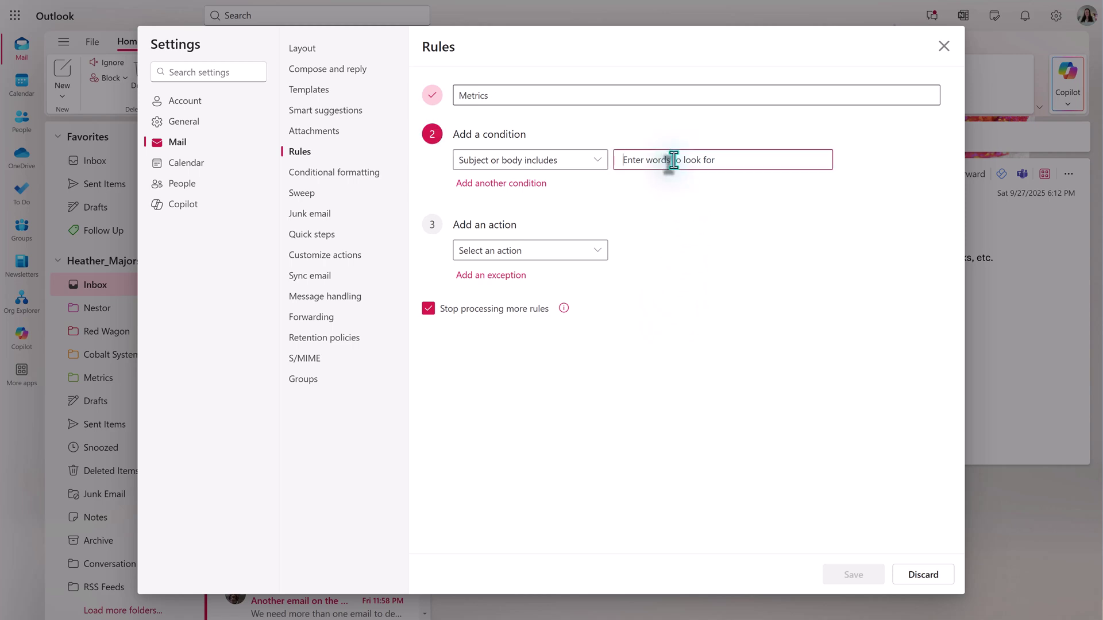
{"action": "type", "text": "Metrics"}
{"action": "left_click", "coordinate": [597, 252]}
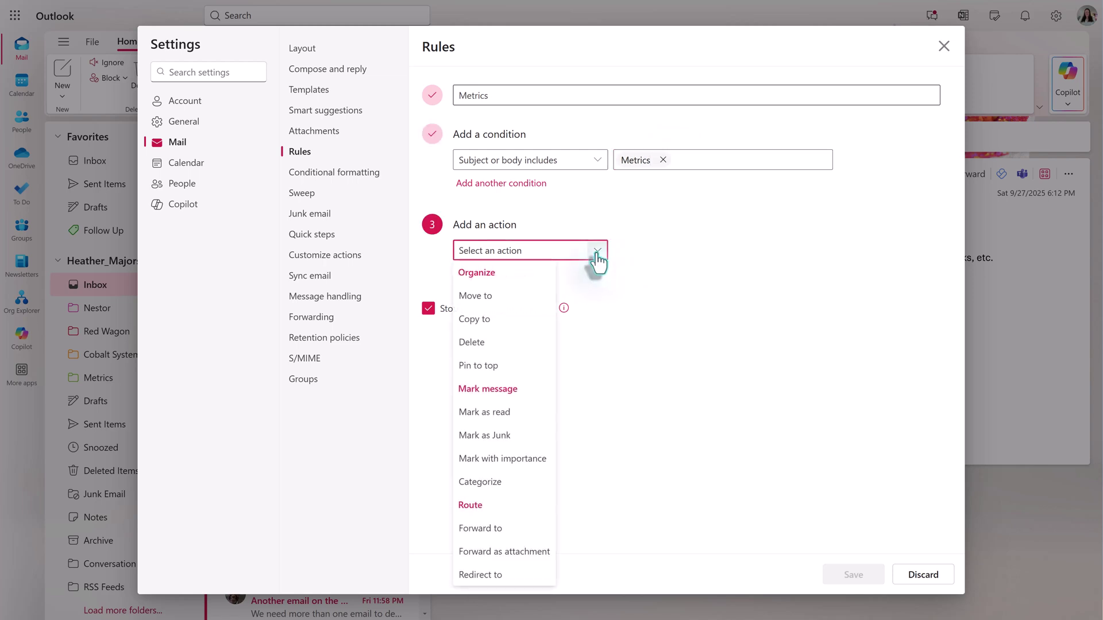
- Make the rule move matches to the Metrics folder, run it now, and save
{"action": "left_click", "coordinate": [489, 298]}
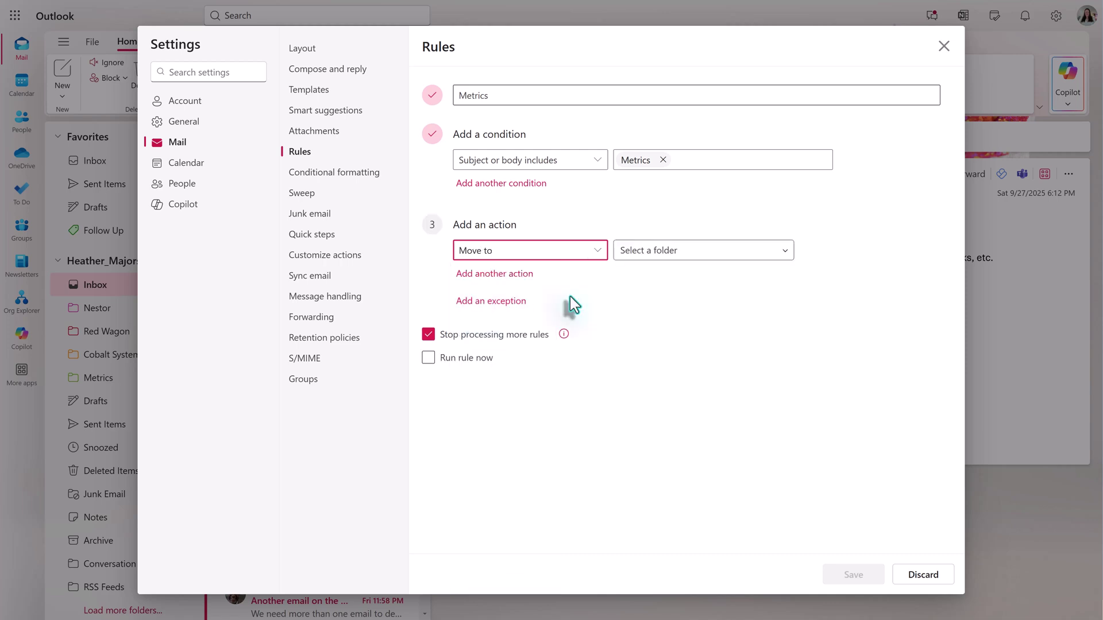
{"action": "left_click", "coordinate": [657, 253]}
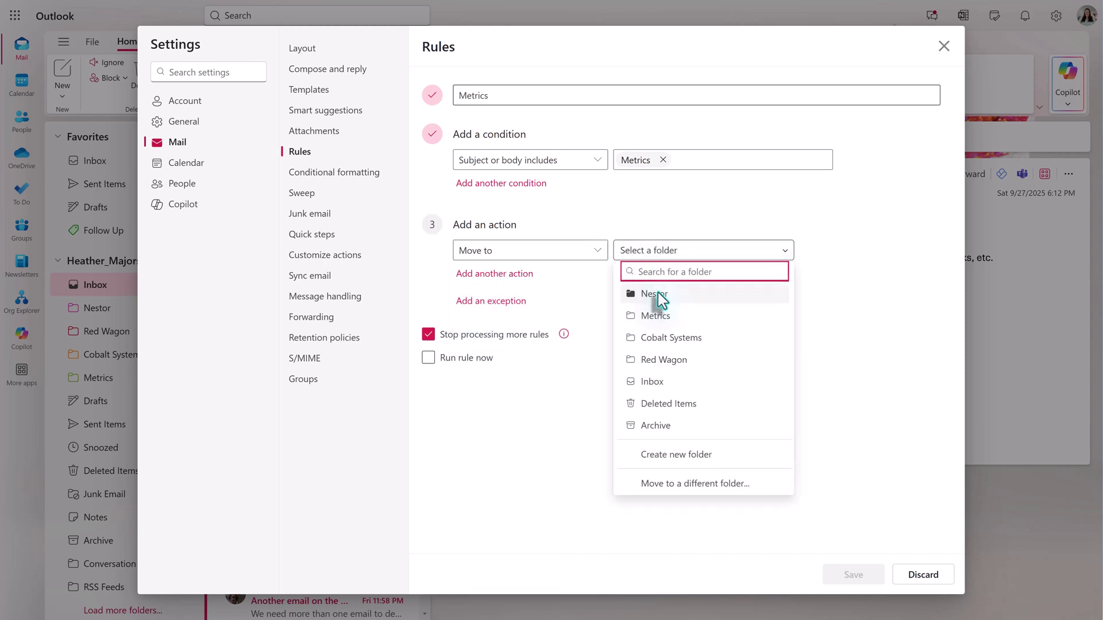
{"action": "left_click", "coordinate": [651, 313]}
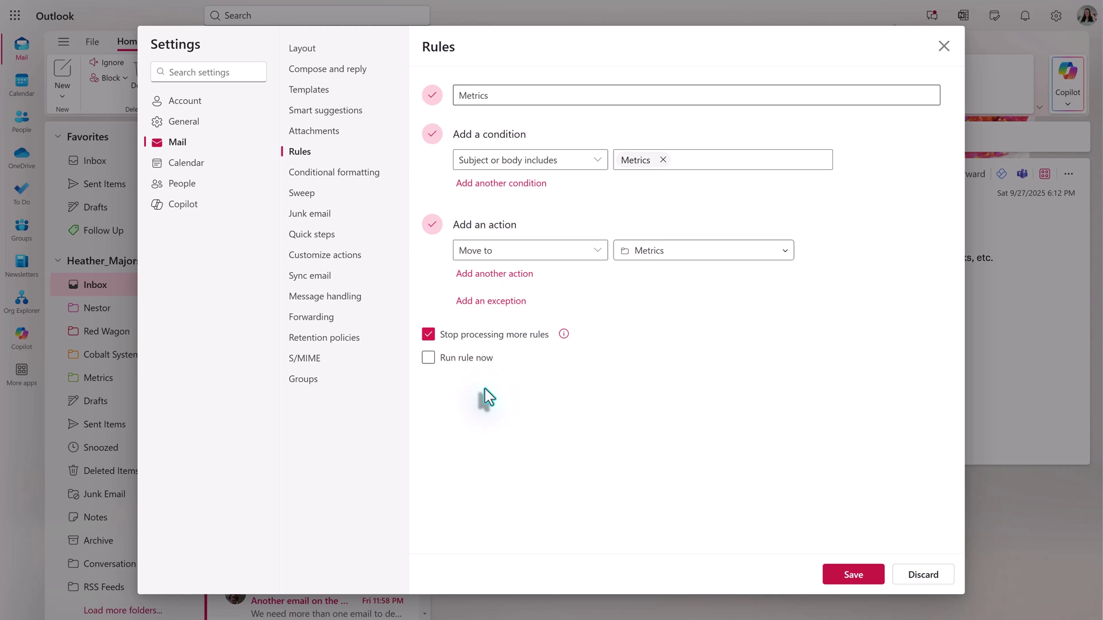
{"action": "left_click", "coordinate": [428, 359]}
{"action": "left_click", "coordinate": [850, 576]}
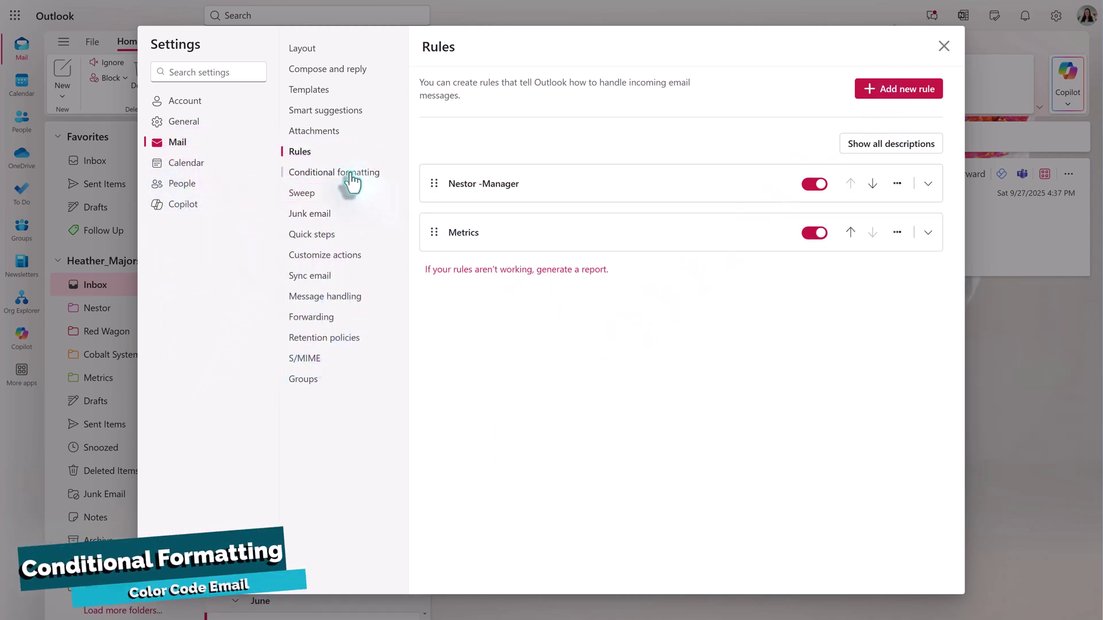
- Create a conditional formatting rule 'Quarterly Reports' for Subject includes 'Quarterly Reports'
{"action": "left_click", "coordinate": [351, 182]}
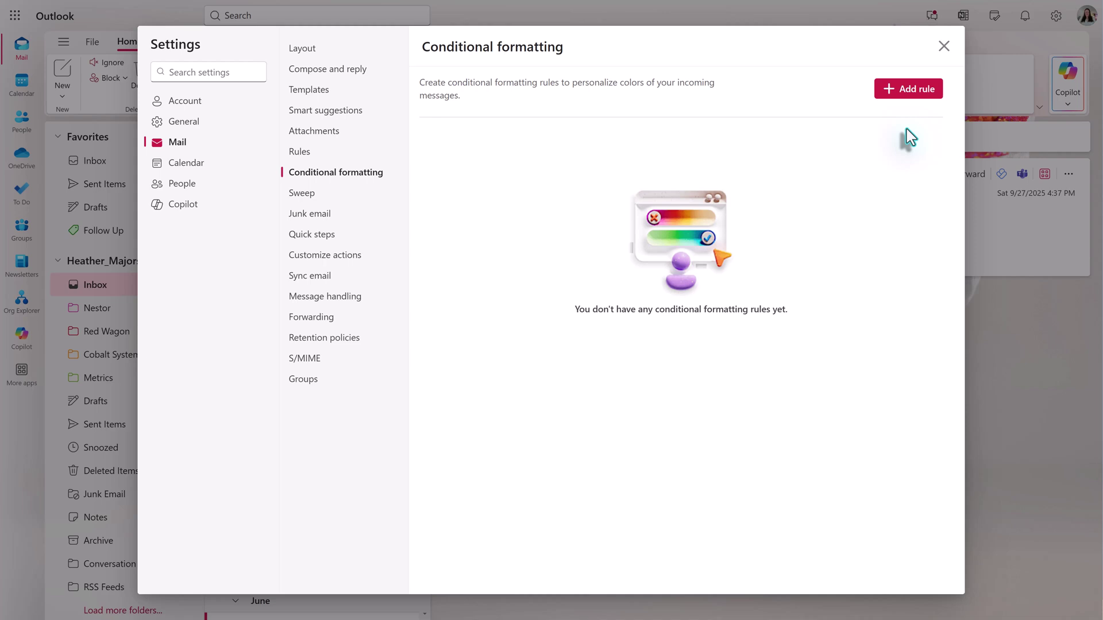
{"action": "left_click", "coordinate": [910, 95]}
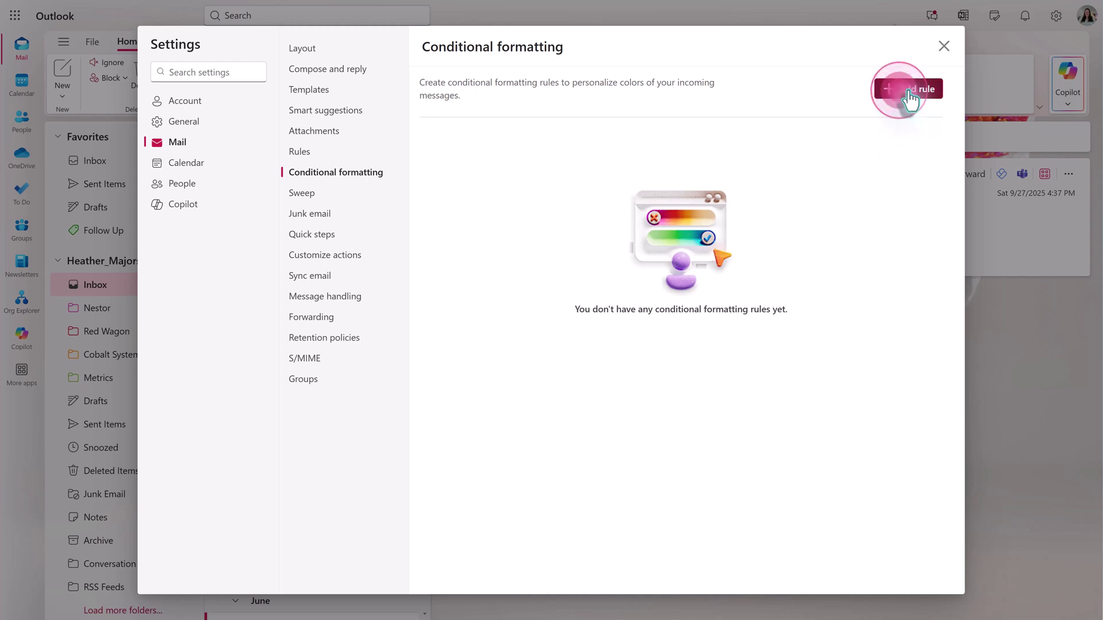
{"action": "type", "text": "Quarterly Reports"}
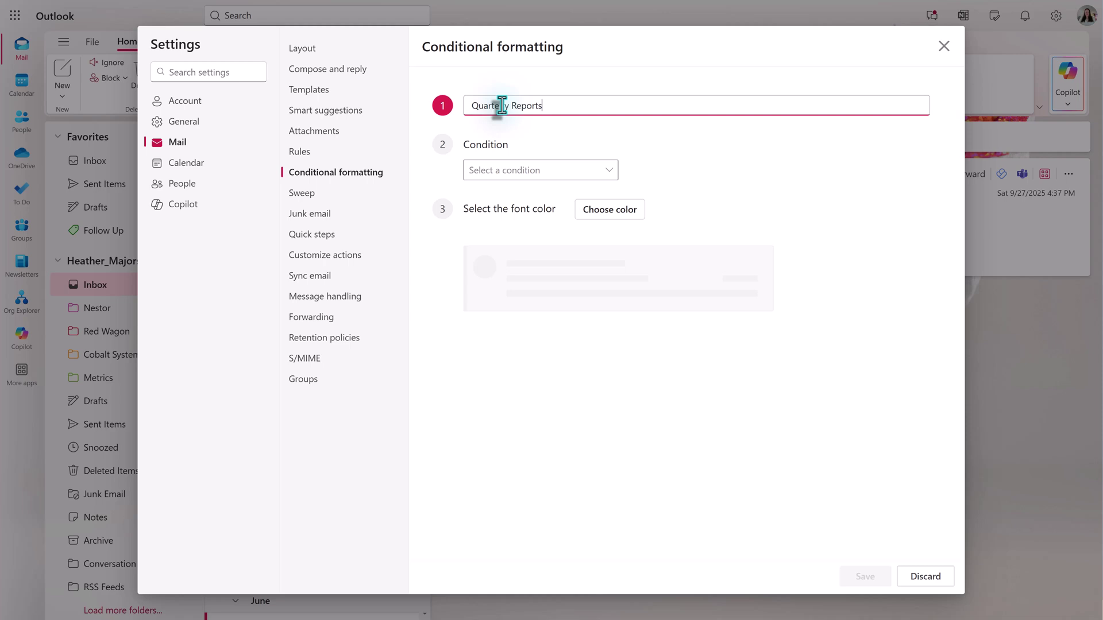
{"action": "left_click", "coordinate": [519, 171]}
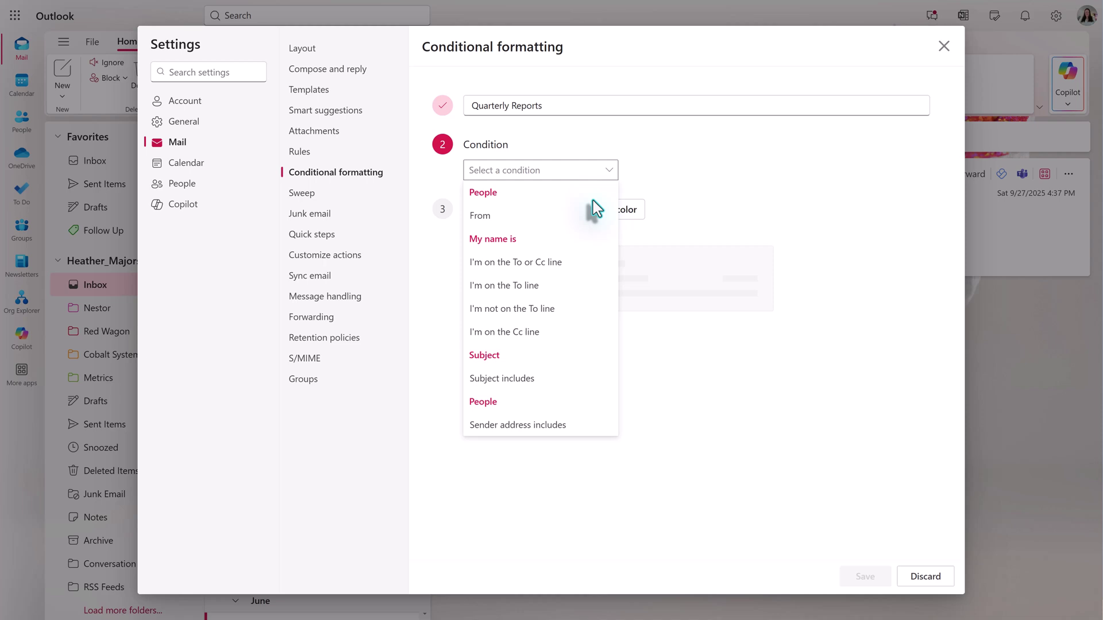
{"action": "left_click", "coordinate": [534, 376]}
{"action": "left_click", "coordinate": [713, 170]}
{"action": "type", "text": "Quart"}
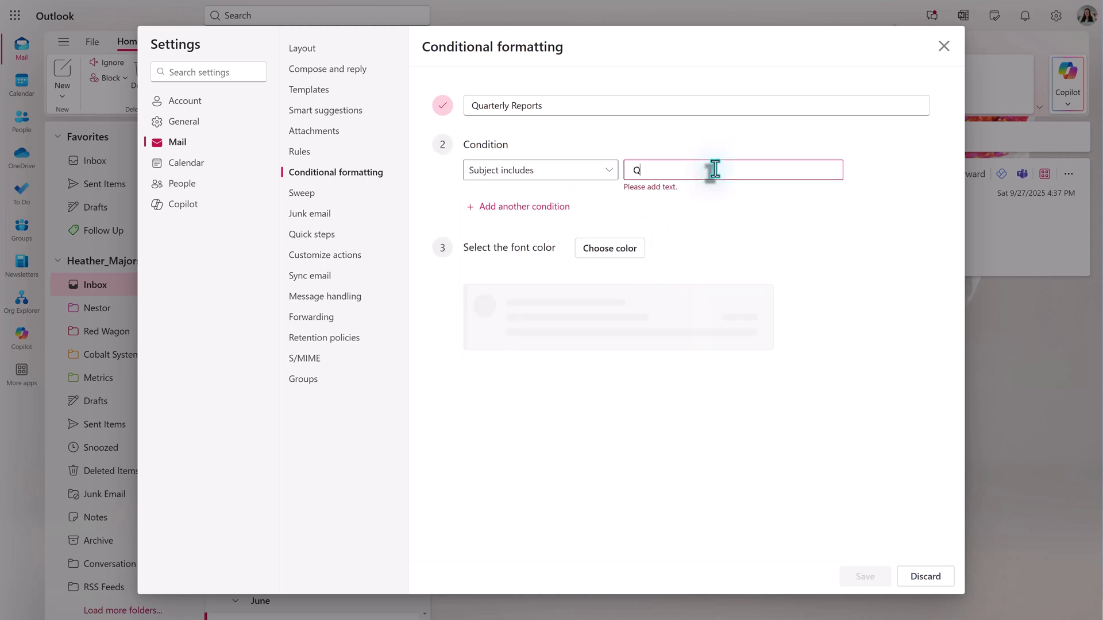
{"action": "type", "text": "erly Reports"}
- Give the rule a teal font colour and save it
{"action": "left_click", "coordinate": [604, 251]}
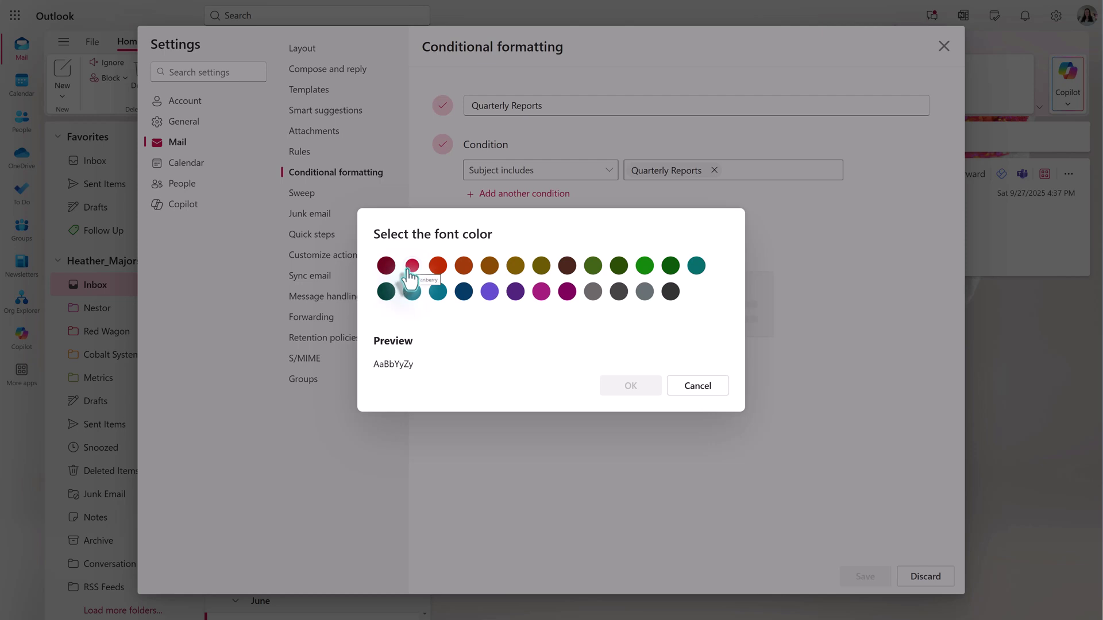
{"action": "left_click", "coordinate": [438, 292]}
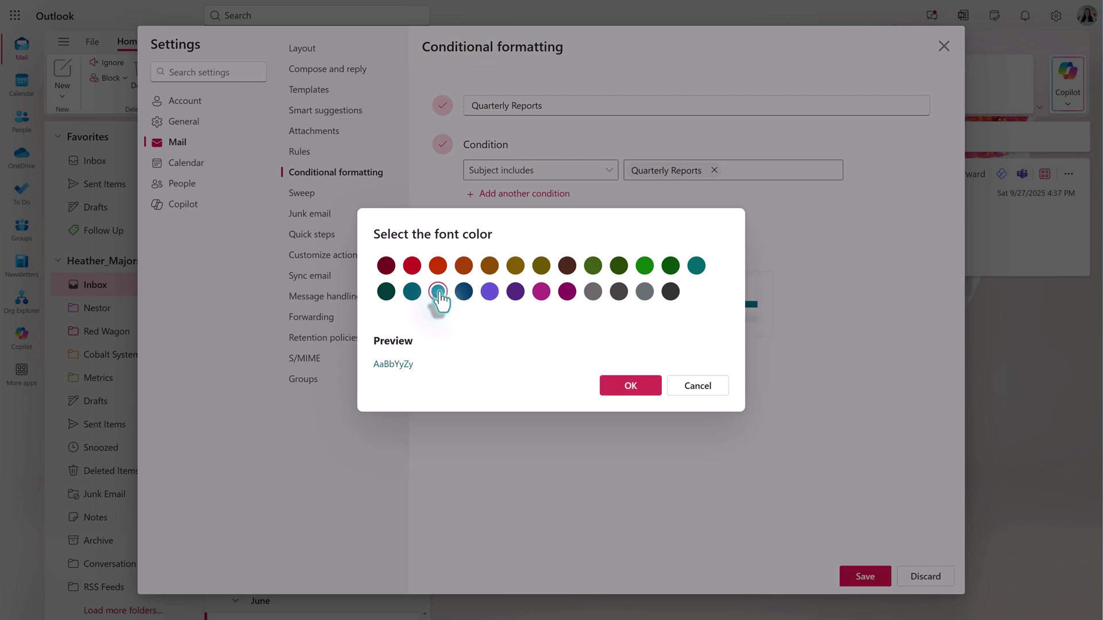
{"action": "left_click", "coordinate": [630, 389]}
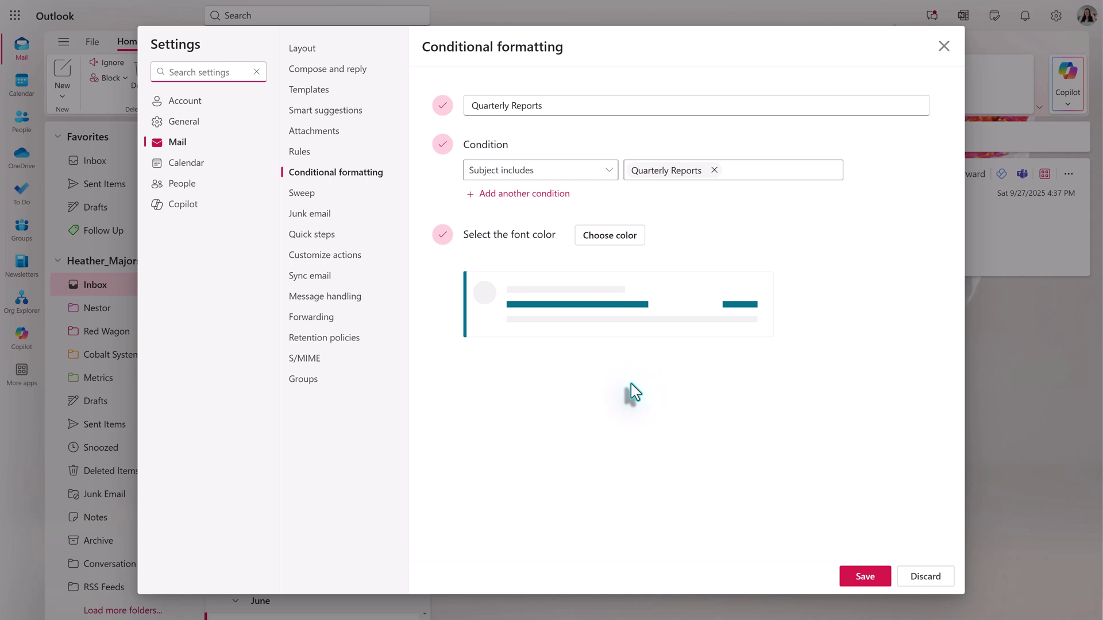
{"action": "left_click", "coordinate": [865, 577]}
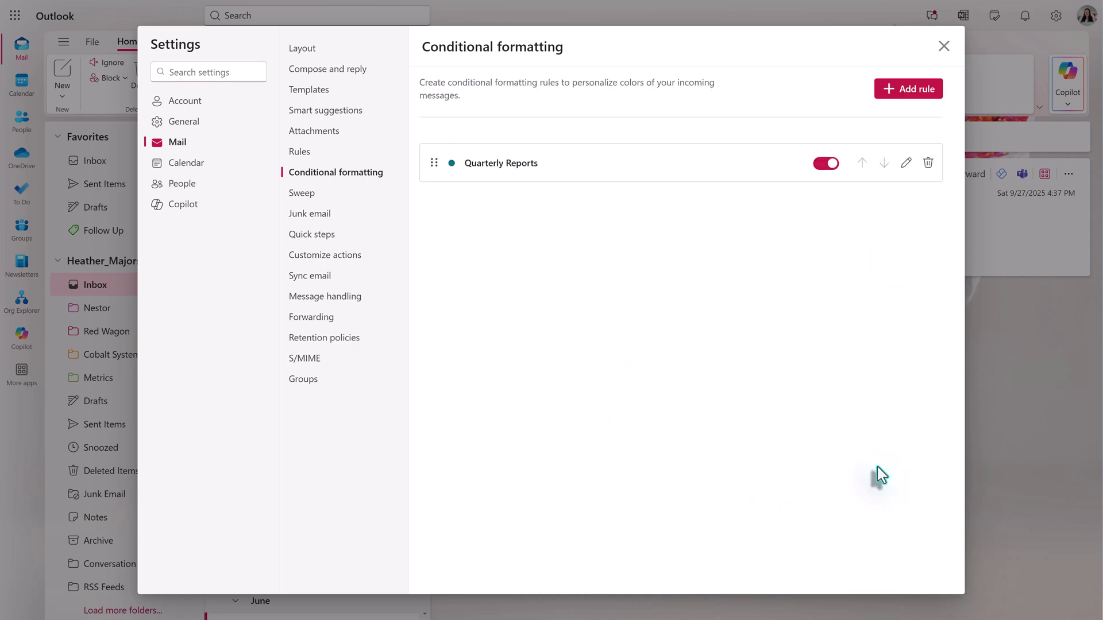
- Back in the Inbox, mark the teal Quarterly Reports email read, then open For Organization Video
{"action": "left_click", "coordinate": [943, 46]}
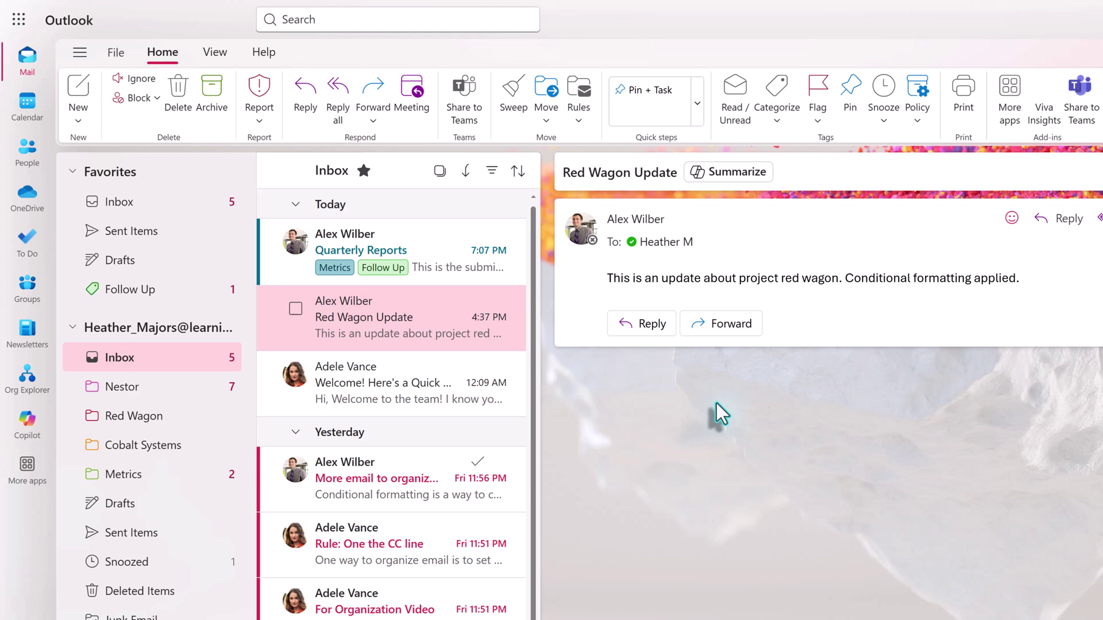
{"action": "left_click", "coordinate": [428, 263]}
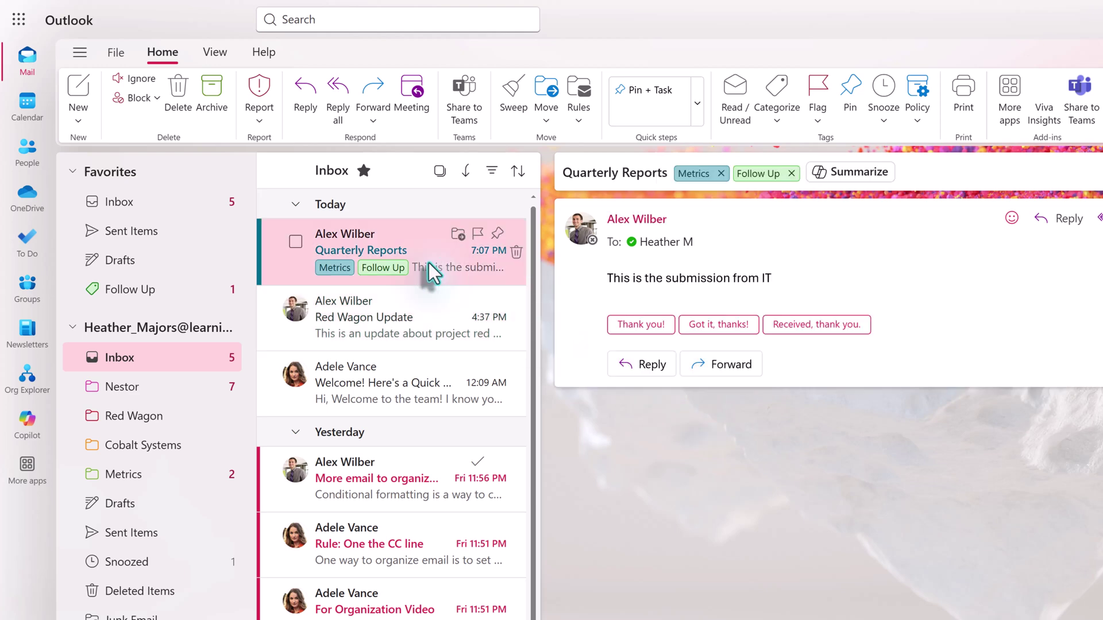
{"action": "left_click", "coordinate": [735, 90]}
{"action": "mouse_move", "coordinate": [460, 253]}
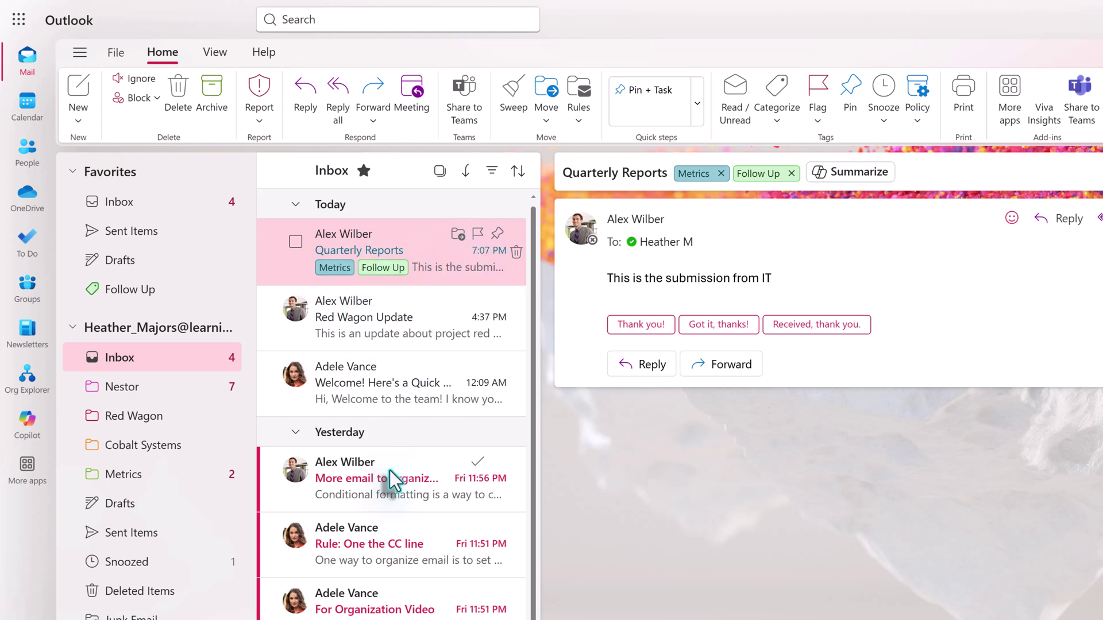
{"action": "left_click", "coordinate": [418, 612]}
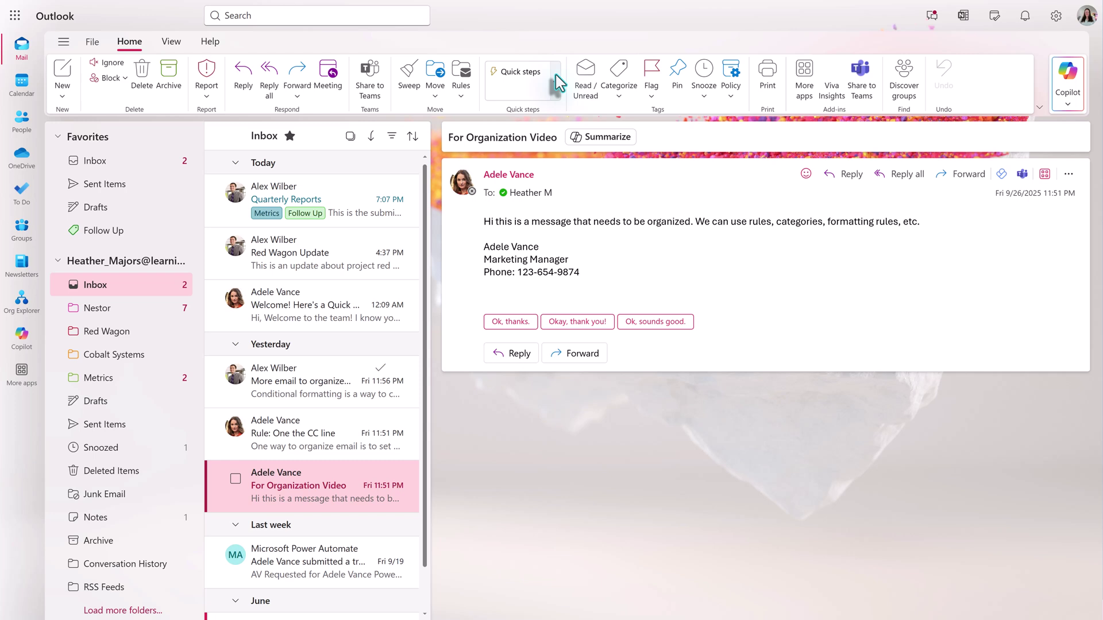
- Start a new quick step named 'Pin + Task' with Pin as its first action
{"action": "left_click", "coordinate": [556, 76]}
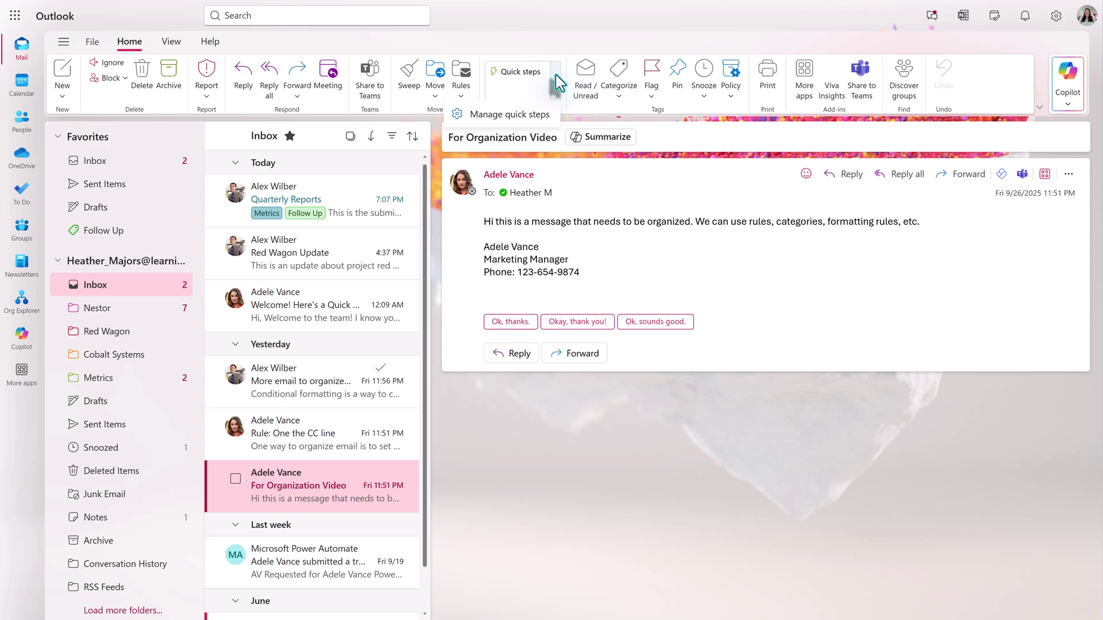
{"action": "left_click", "coordinate": [526, 115]}
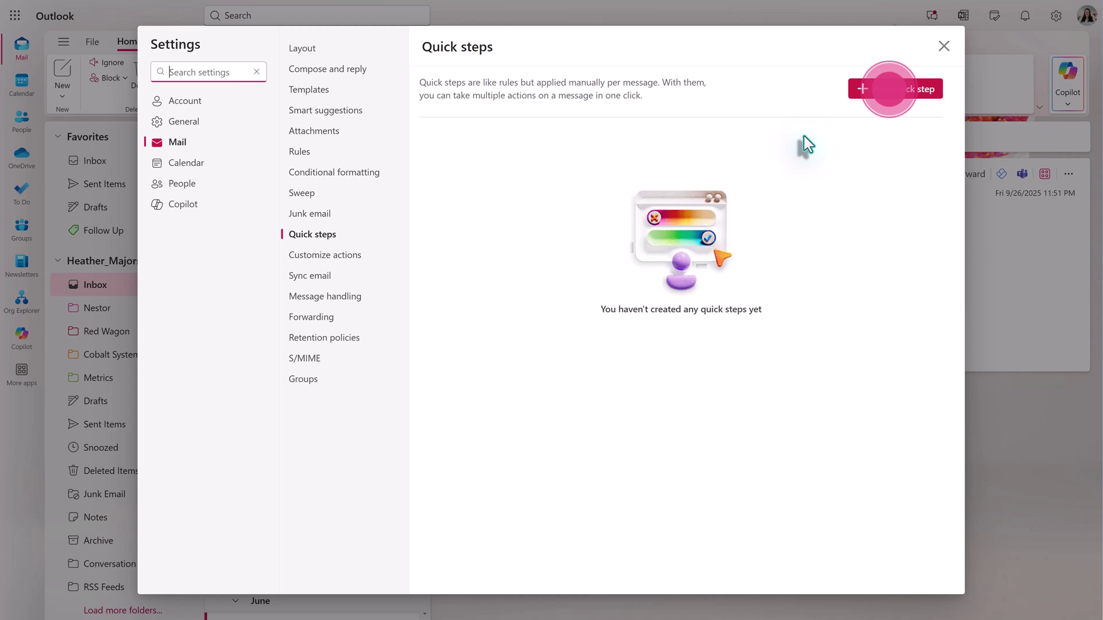
{"action": "left_click", "coordinate": [880, 91]}
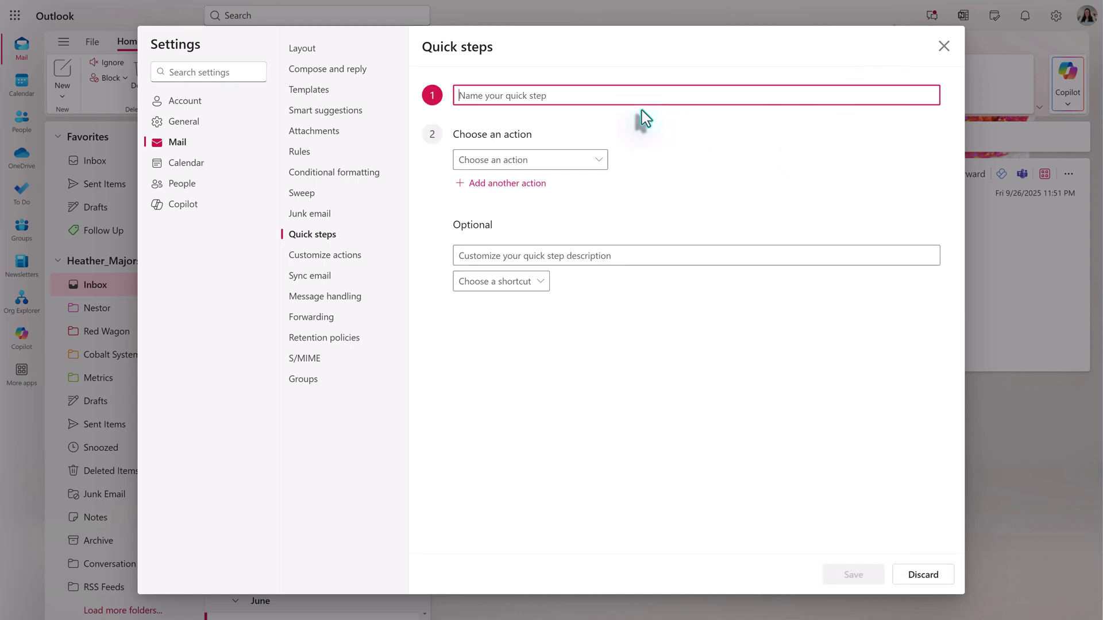
{"action": "type", "text": "Pin + Task"}
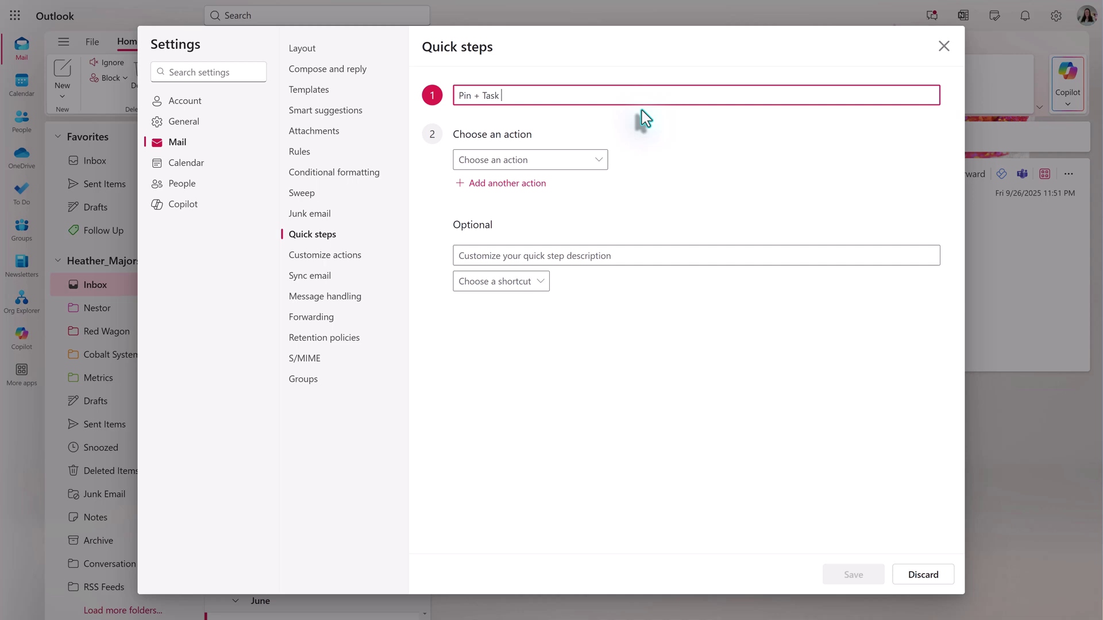
{"action": "left_click", "coordinate": [552, 164]}
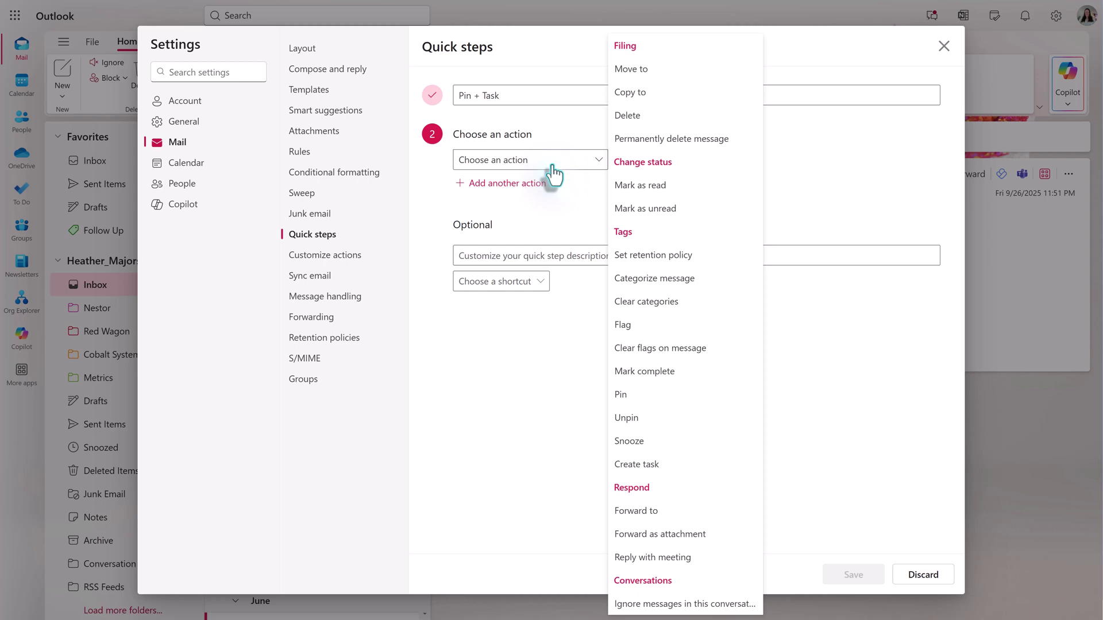
{"action": "left_click", "coordinate": [621, 396]}
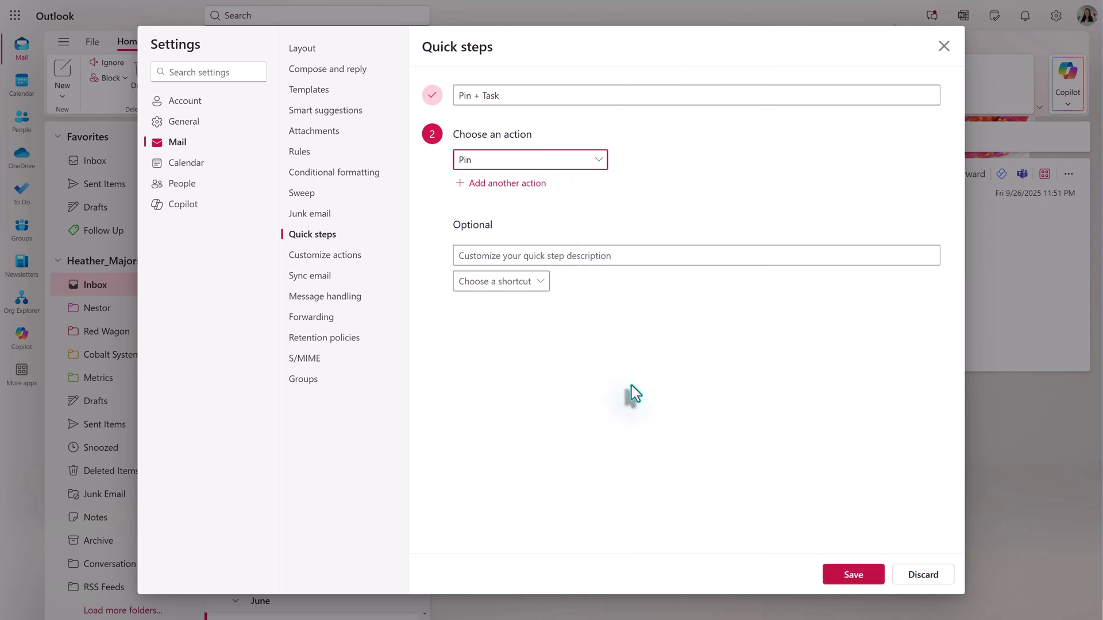
- Add Create task as the second action, paste a description, and save with no shortcut
{"action": "left_click", "coordinate": [514, 190]}
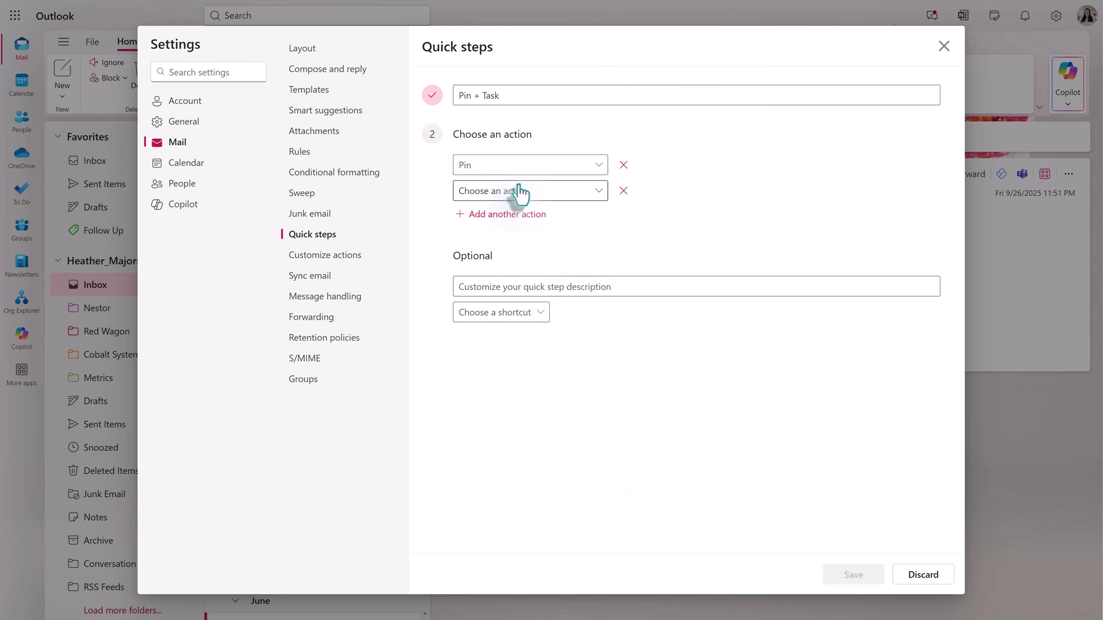
{"action": "left_click", "coordinate": [598, 198]}
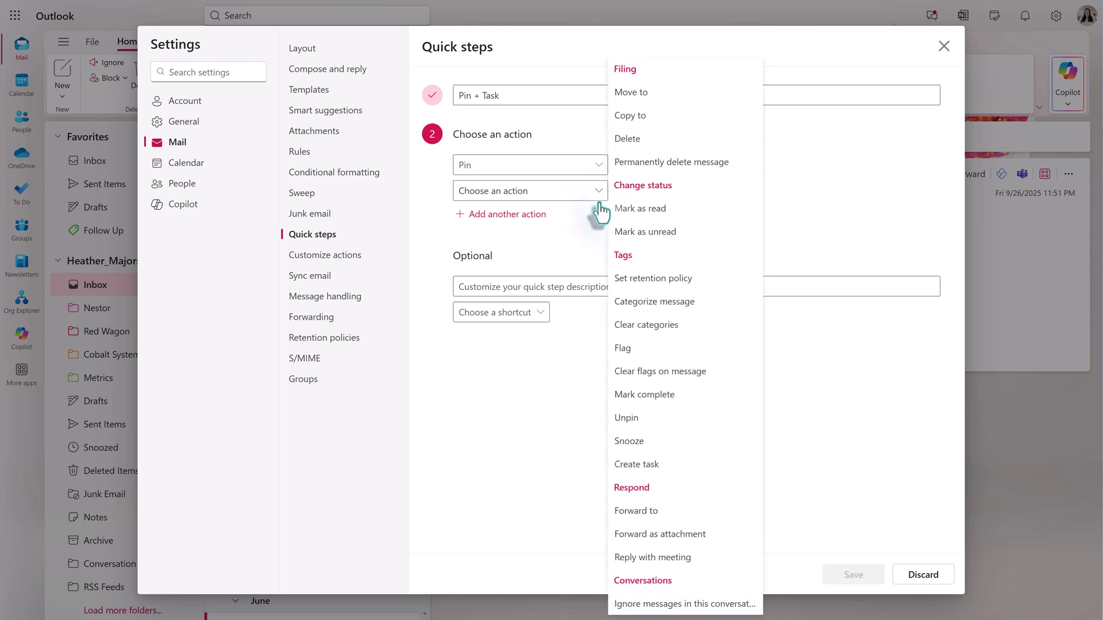
{"action": "left_click", "coordinate": [638, 475]}
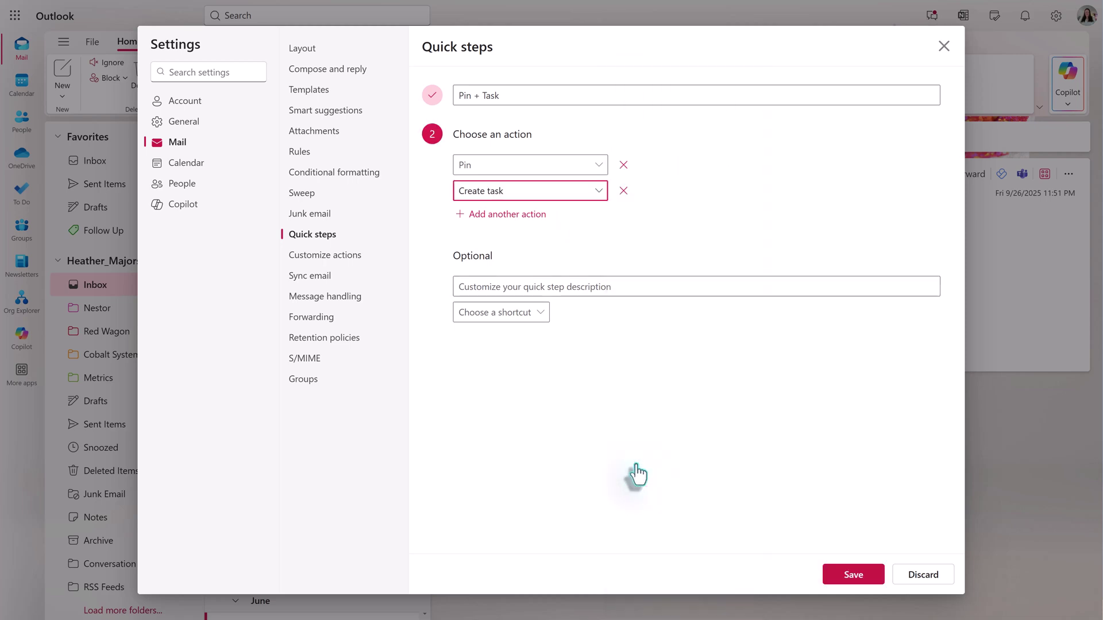
{"action": "left_click", "coordinate": [520, 290]}
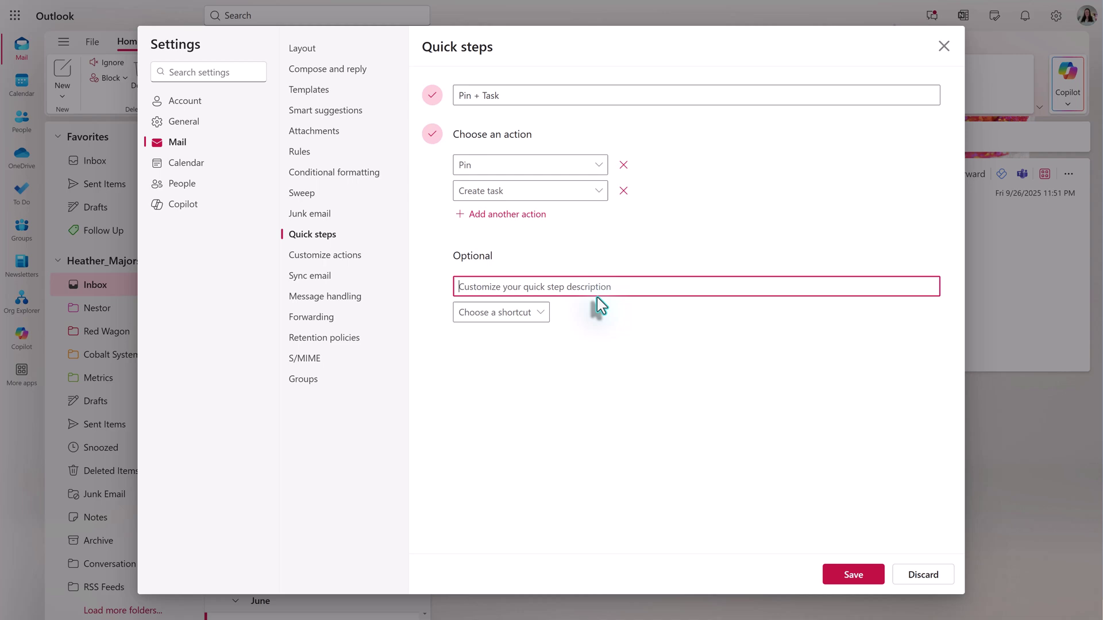
{"action": "type", "text": "Used when I need to pin an important message and create a due out."}
{"action": "left_click", "coordinate": [540, 313]}
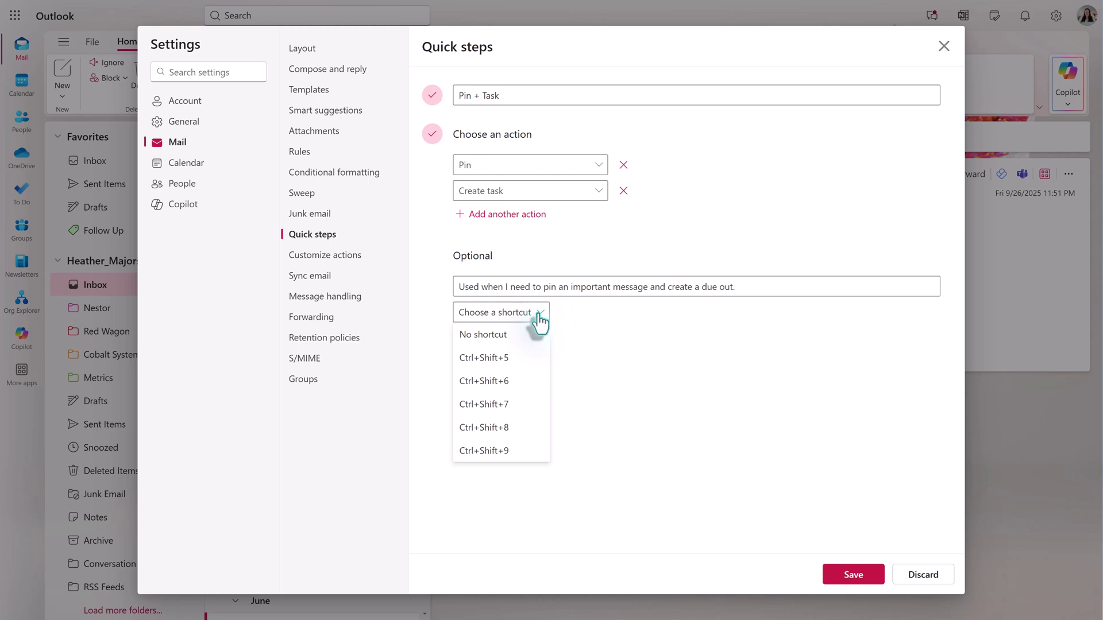
{"action": "left_click", "coordinate": [539, 314]}
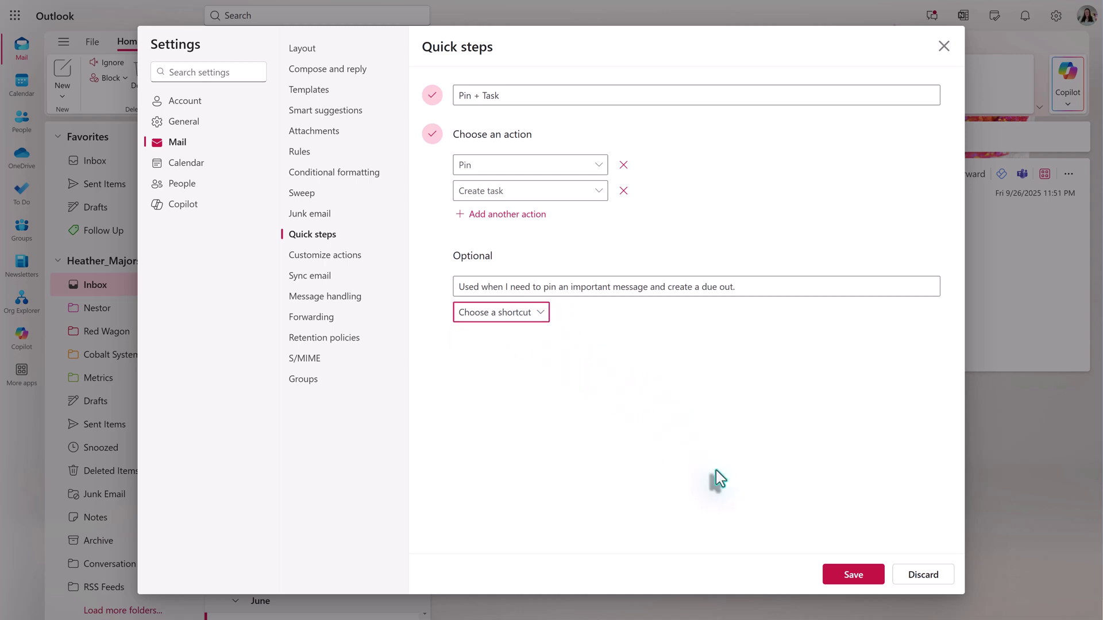
{"action": "left_click", "coordinate": [855, 577]}
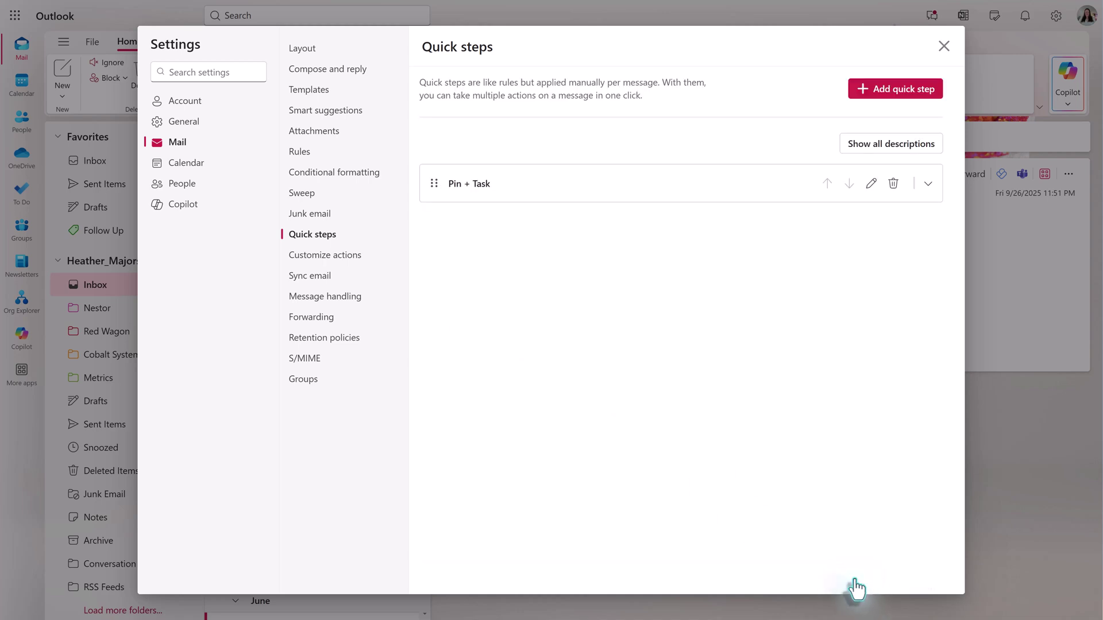
- Close Settings and run Pin + Task on the For Organization Video email
{"action": "left_click", "coordinate": [945, 47]}
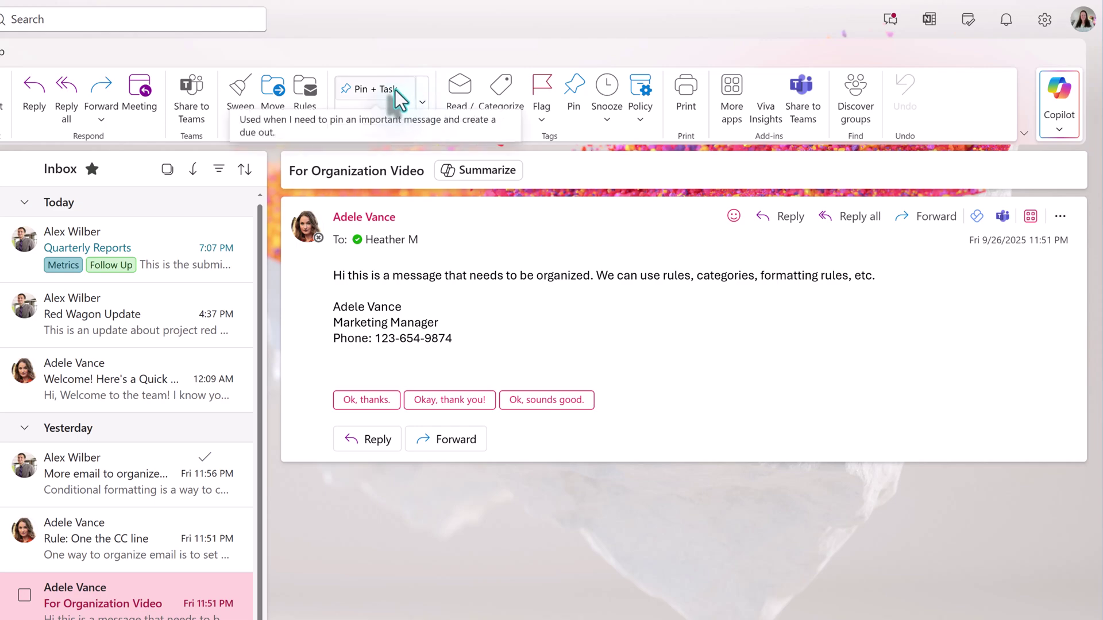
{"action": "left_click", "coordinate": [392, 87]}
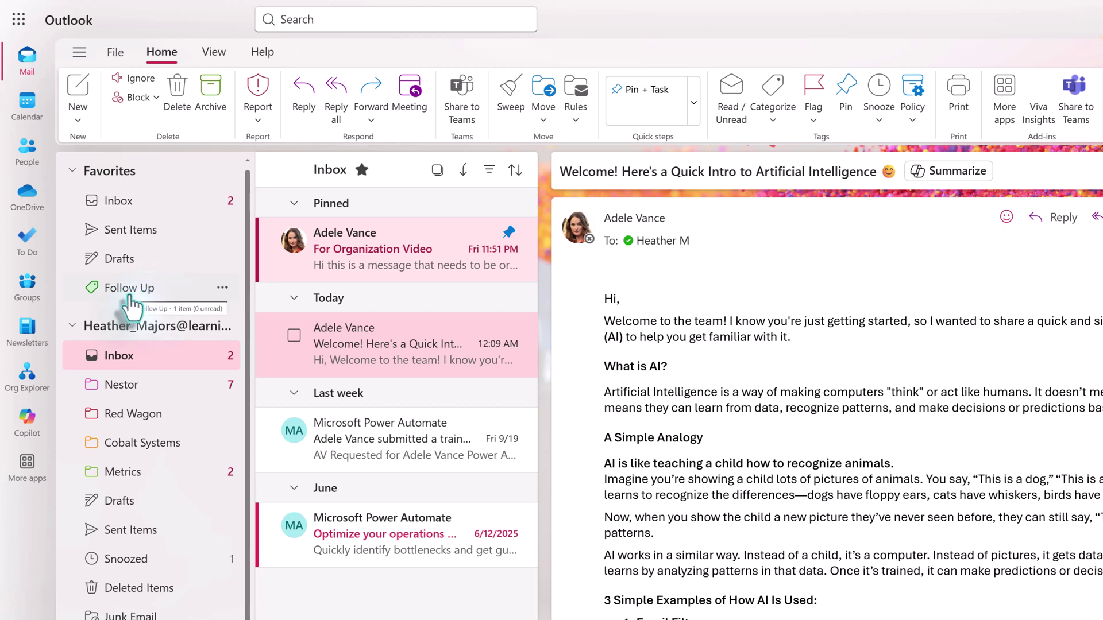
- Remove Inbox, Sent Items and Drafts from Favorites, leaving only Follow Up
{"action": "left_click", "coordinate": [131, 305]}
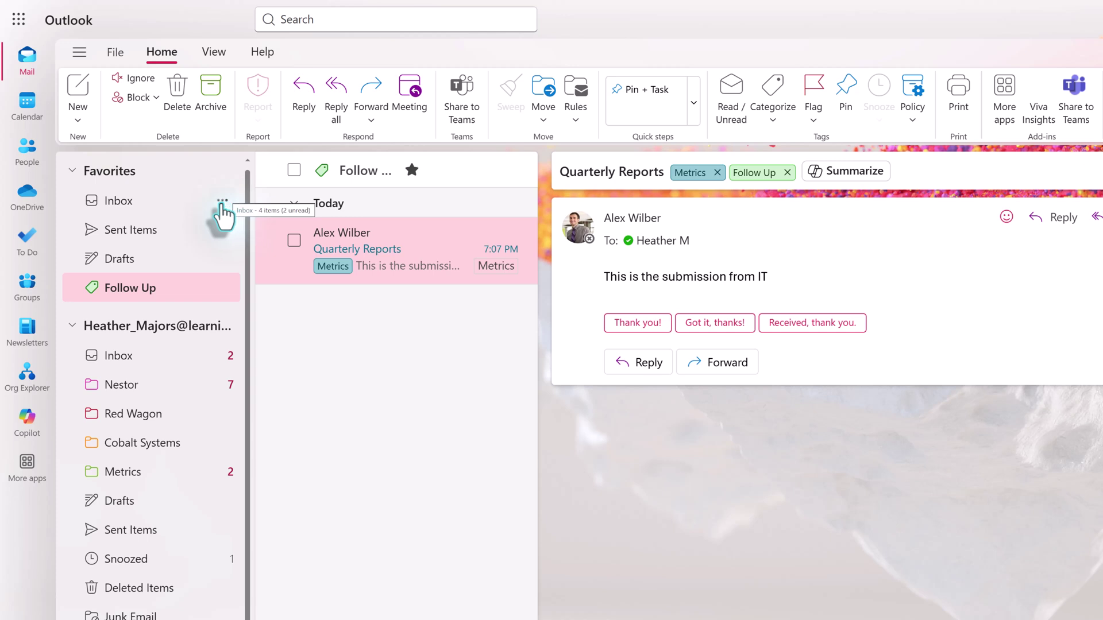
{"action": "left_click", "coordinate": [222, 201]}
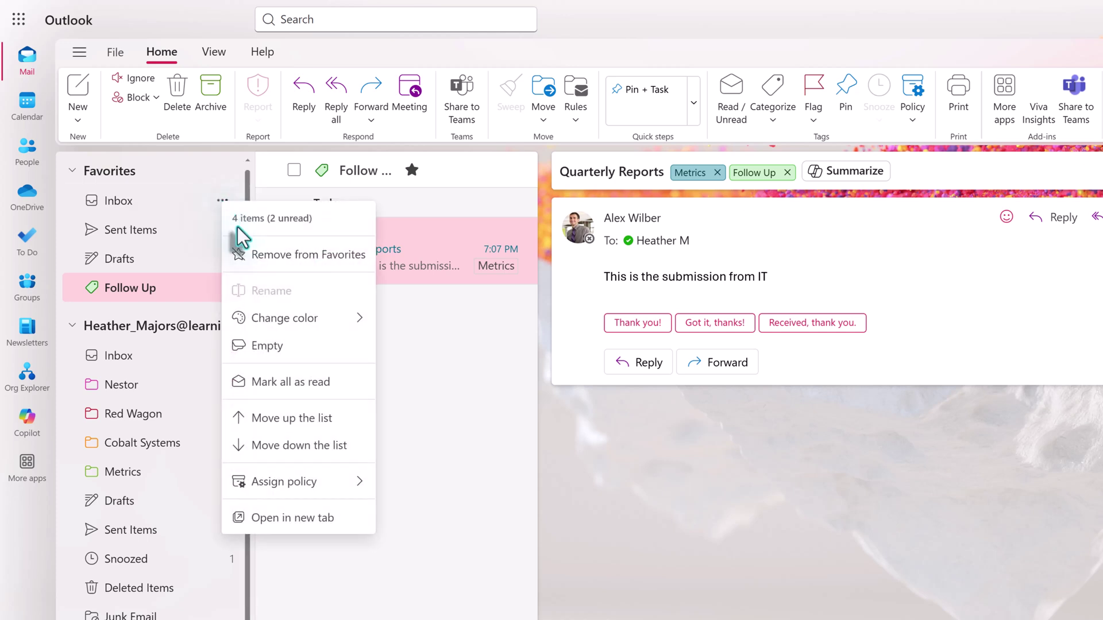
{"action": "left_click", "coordinate": [262, 261]}
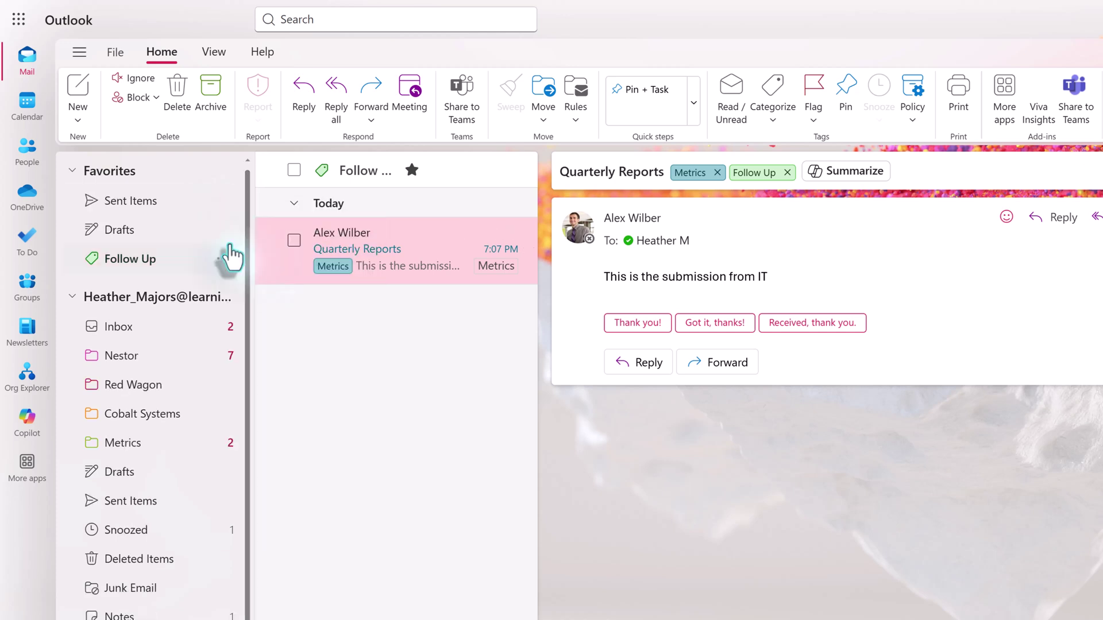
{"action": "left_click", "coordinate": [225, 209]}
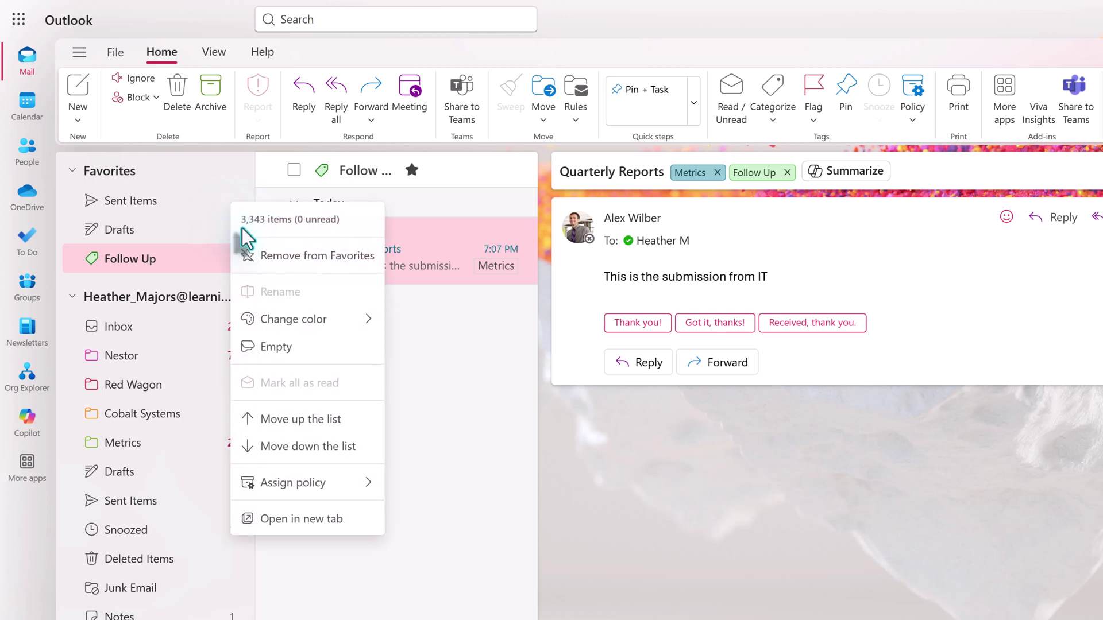
{"action": "left_click", "coordinate": [283, 257]}
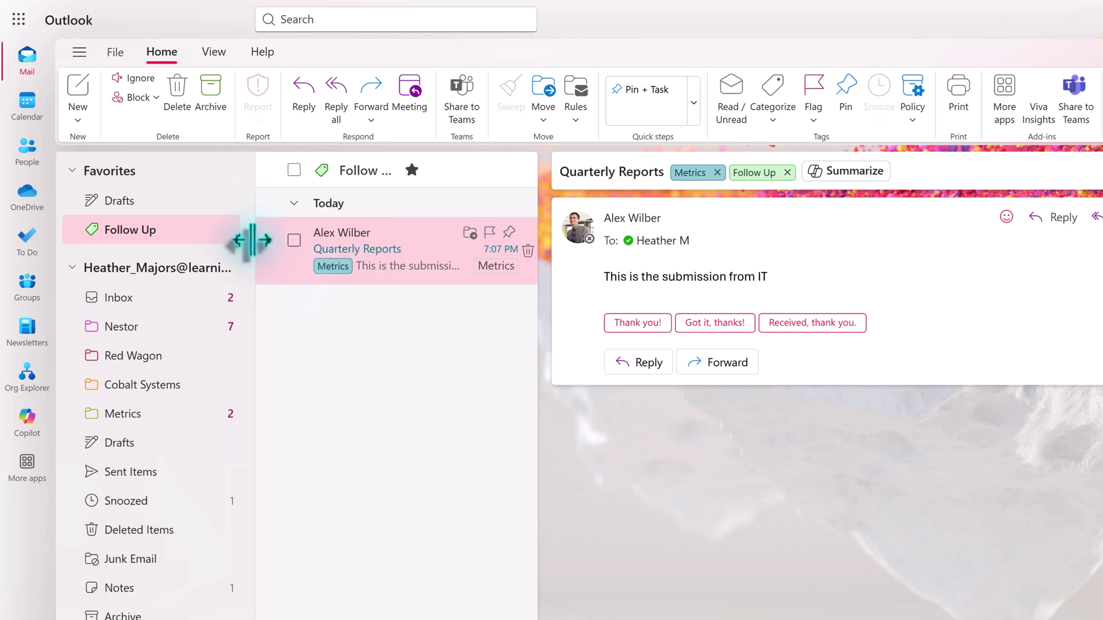
{"action": "left_click", "coordinate": [222, 201]}
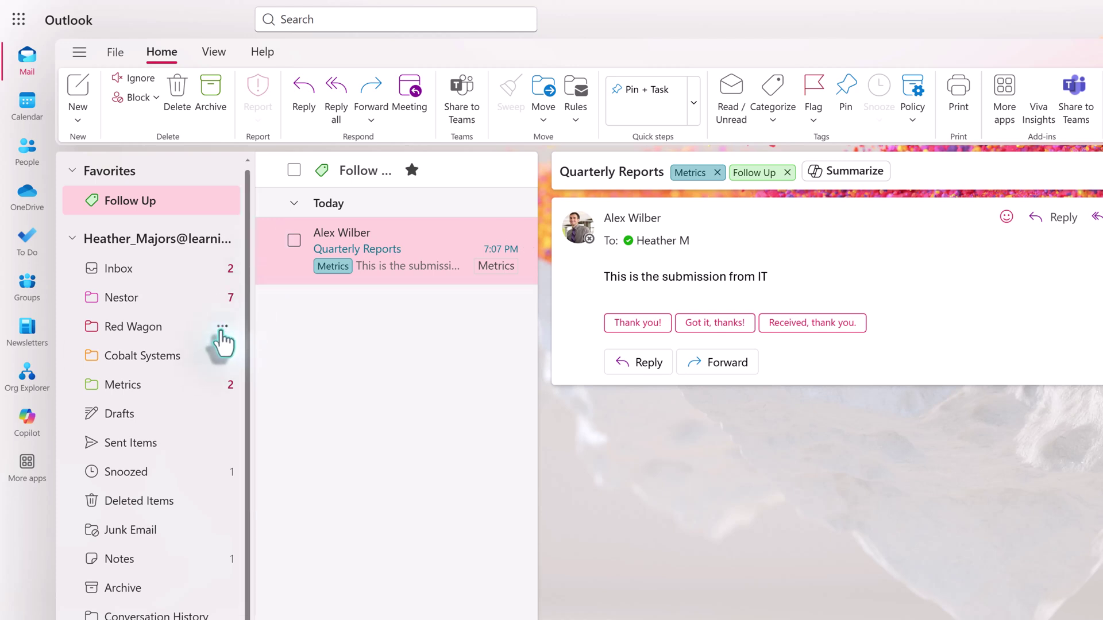
{"action": "left_click", "coordinate": [221, 327]}
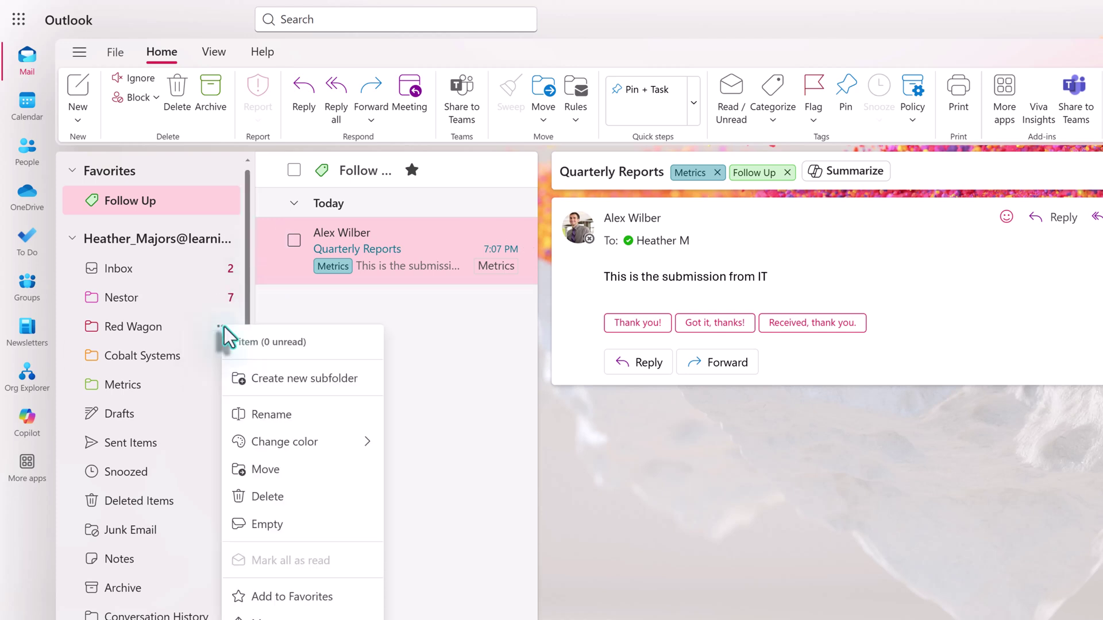
- Add Red Wagon to Favorites, then add a contact found by name search as a favorite
{"action": "left_click", "coordinate": [287, 598]}
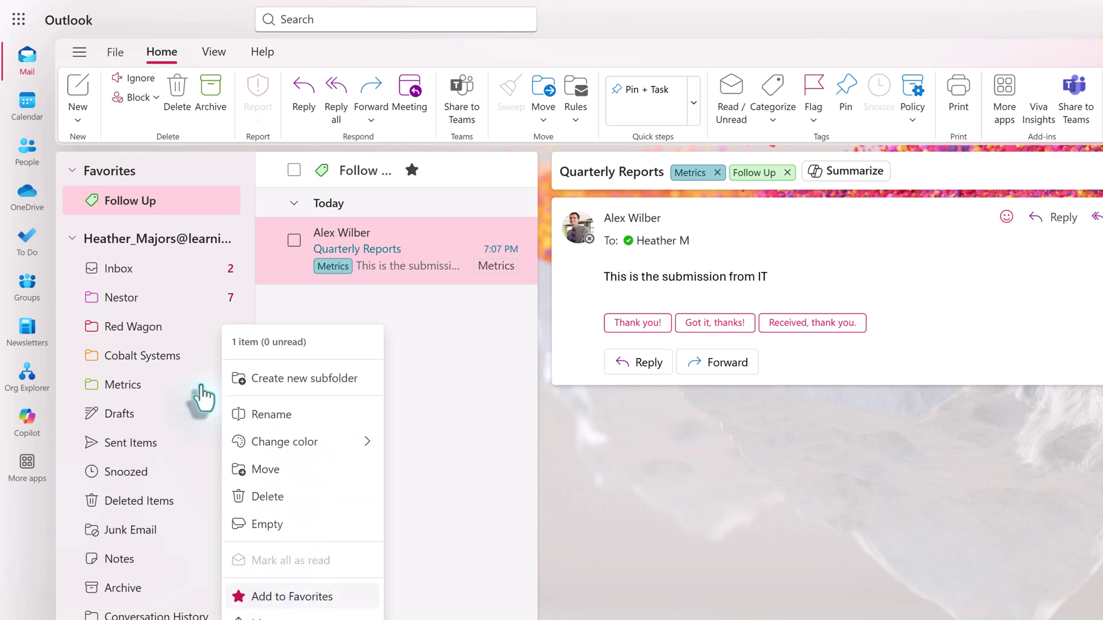
{"action": "left_click", "coordinate": [223, 175]}
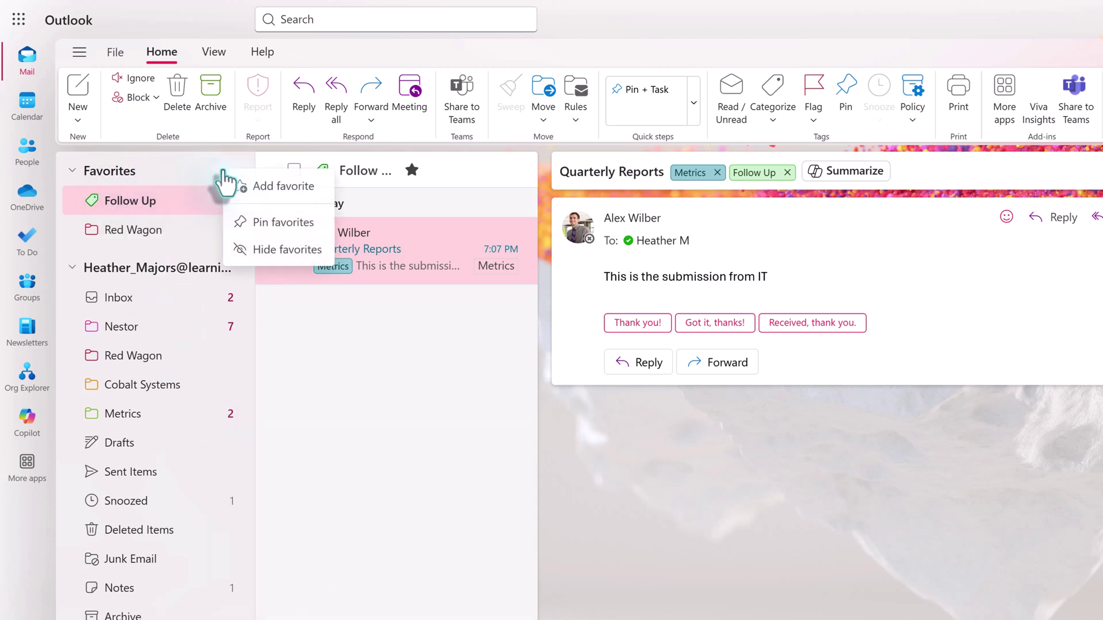
{"action": "left_click", "coordinate": [286, 189]}
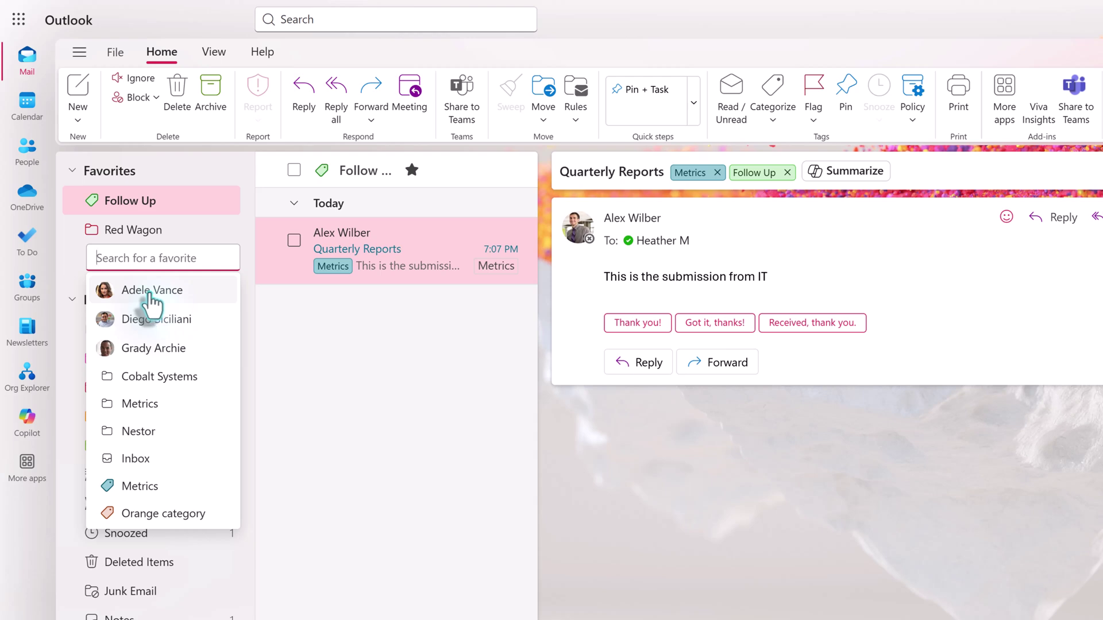
{"action": "left_click", "coordinate": [152, 290]}
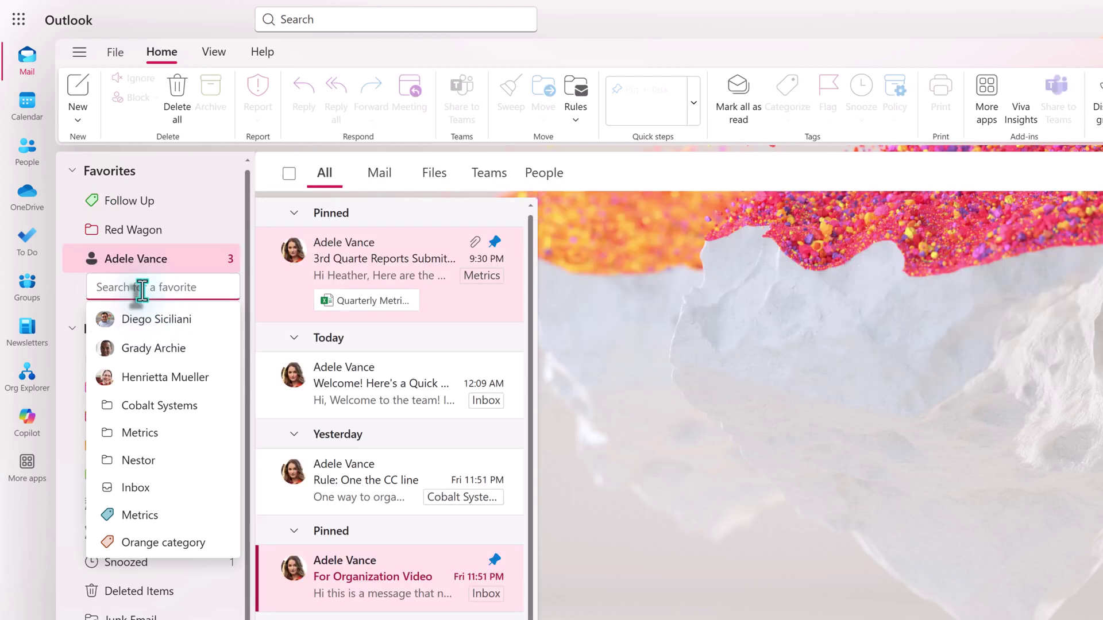
{"action": "type", "text": "alex"}
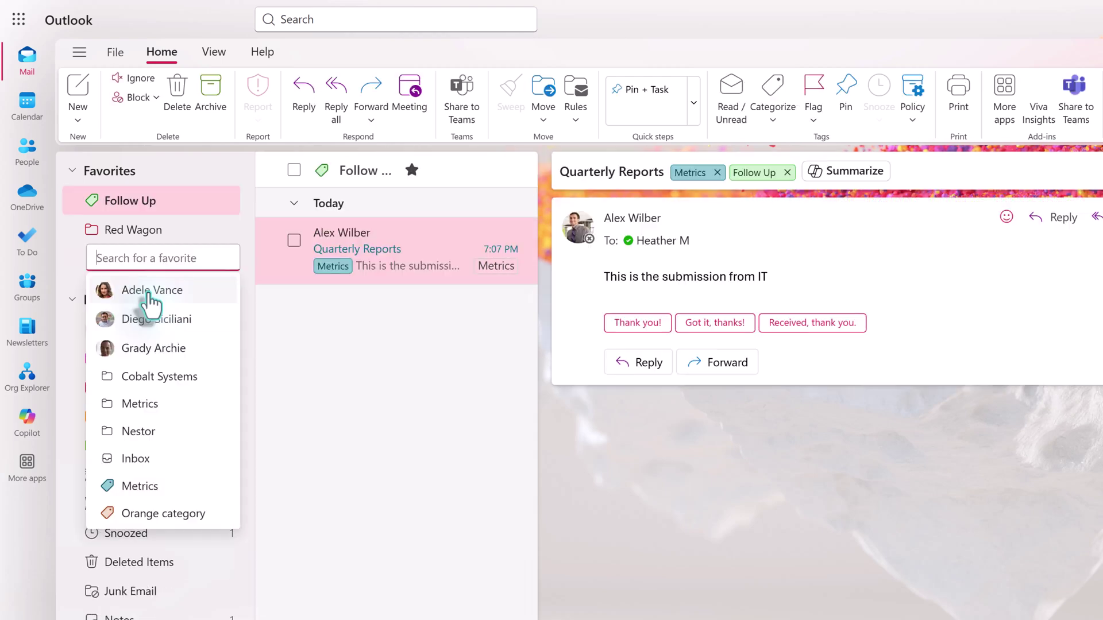
{"action": "left_click", "coordinate": [149, 297]}
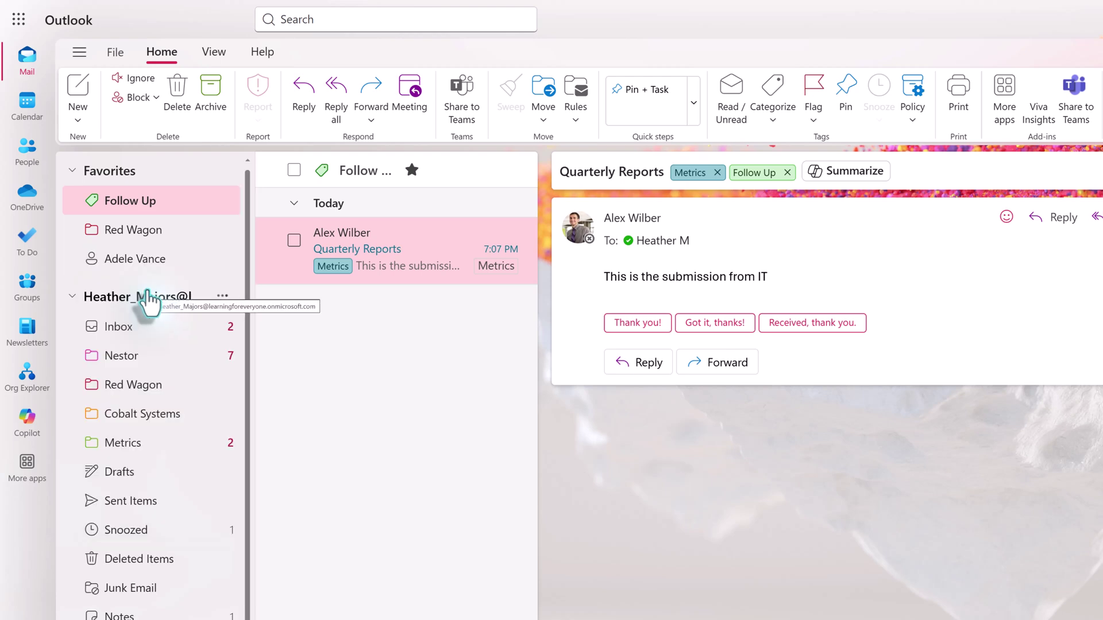
- Add a second contact to Favorites and drag the contacts above Red Wagon and Follow Up
{"action": "left_click", "coordinate": [132, 262]}
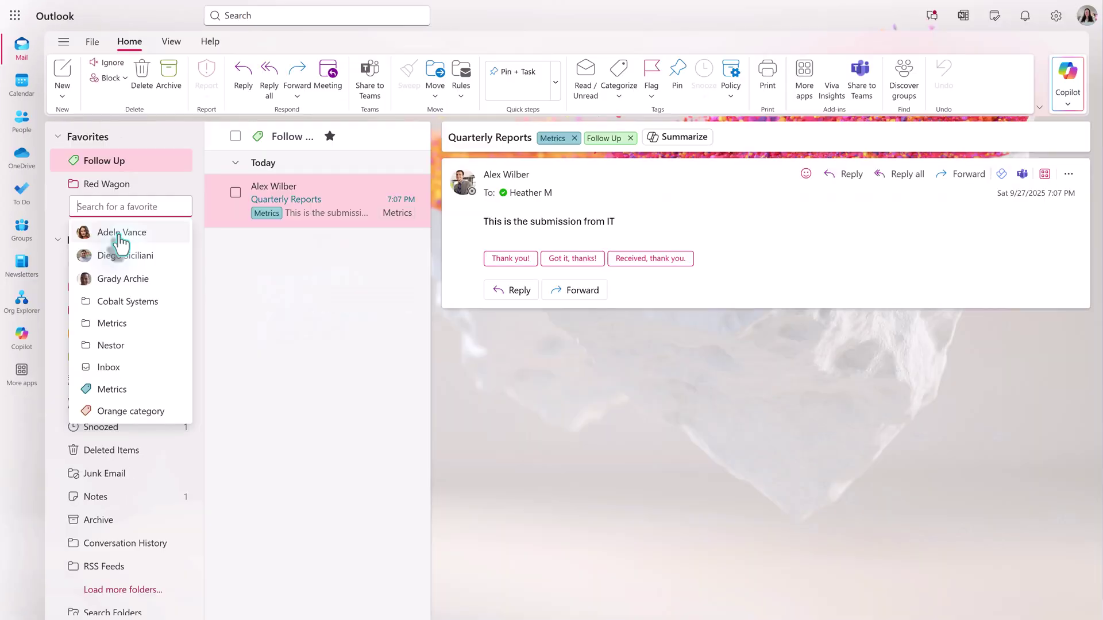
{"action": "left_click", "coordinate": [115, 233]}
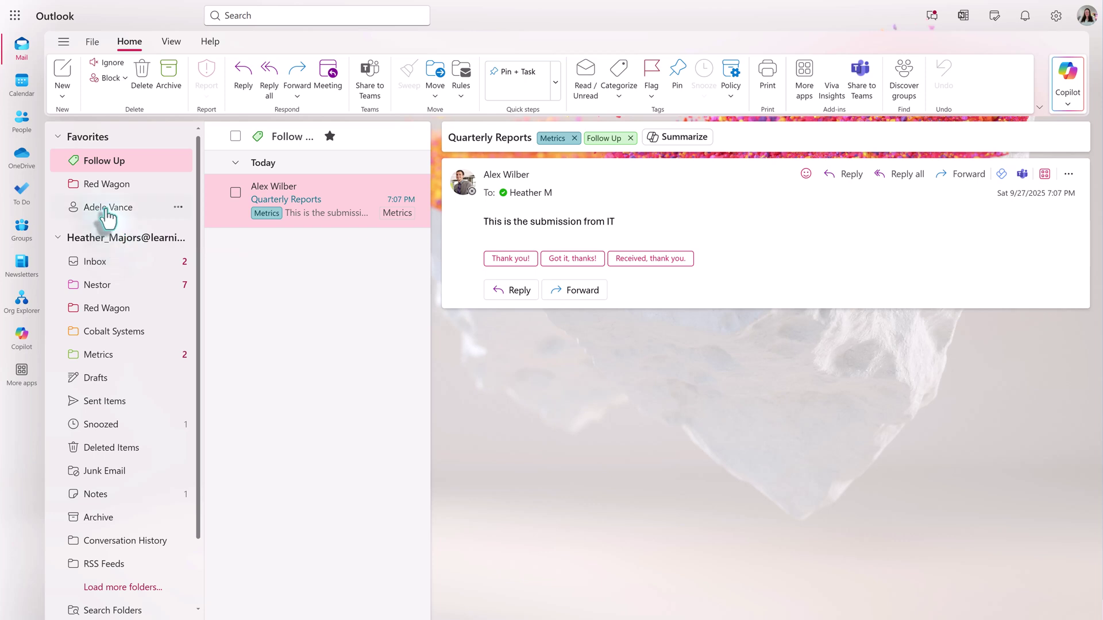
{"action": "left_click", "coordinate": [106, 215]}
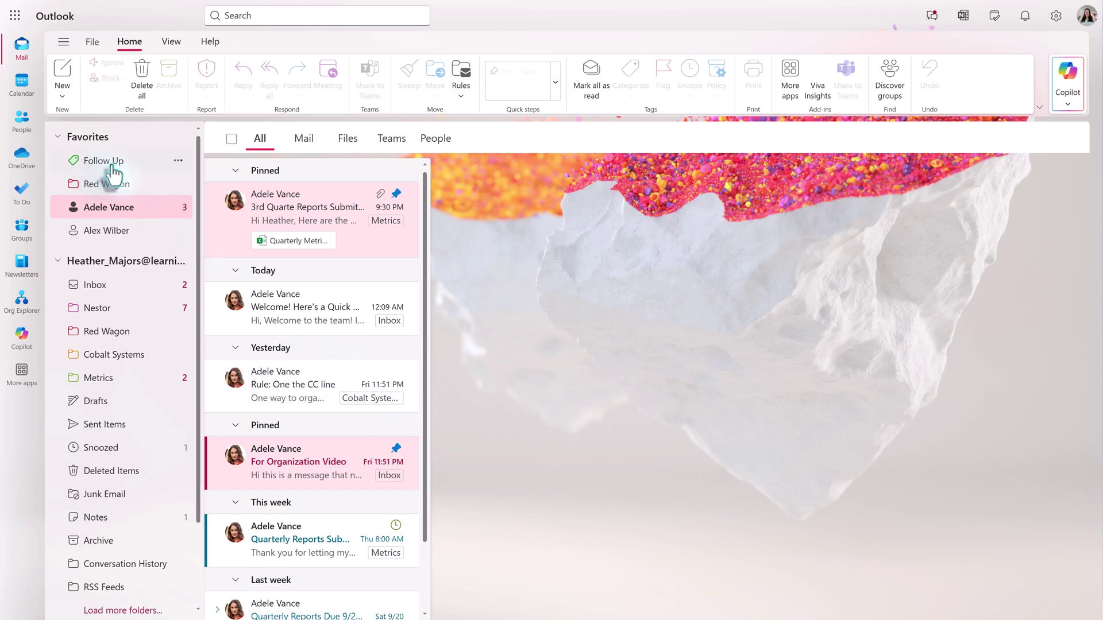
{"action": "mouse_move", "coordinate": [109, 166]}
{"action": "left_mouse_down"}
{"action": "mouse_move", "coordinate": [104, 245]}
{"action": "mouse_move", "coordinate": [102, 164]}
{"action": "left_mouse_up"}
{"action": "left_click_drag", "start_coordinate": [99, 211], "coordinate": [104, 183]}
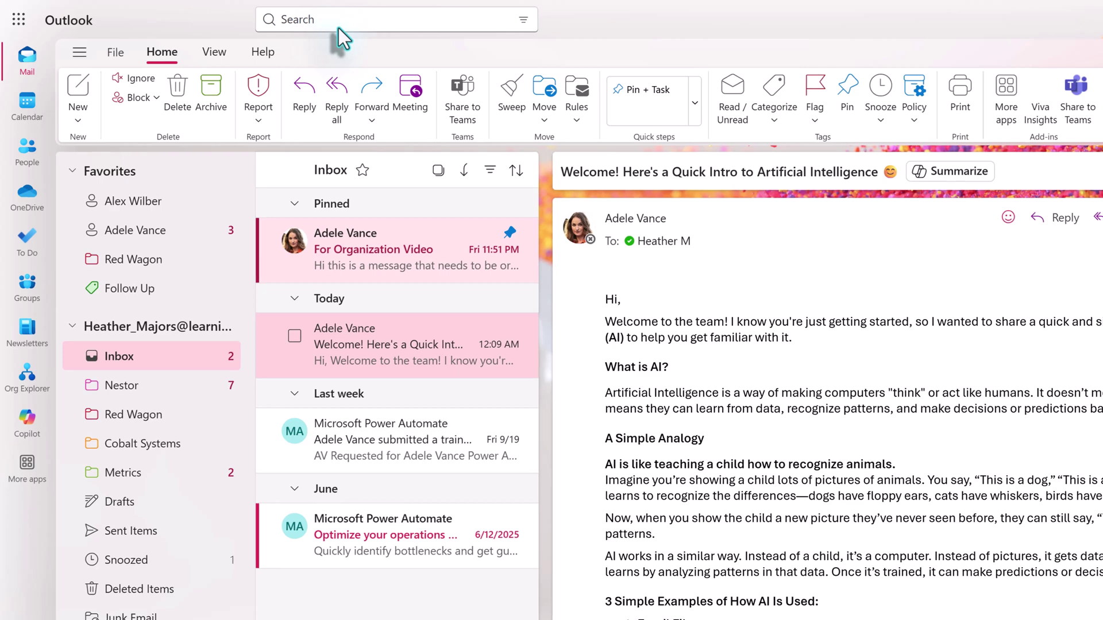
- Run an advanced search across All folders with the keyword 'Metrics'
{"action": "left_click", "coordinate": [339, 26]}
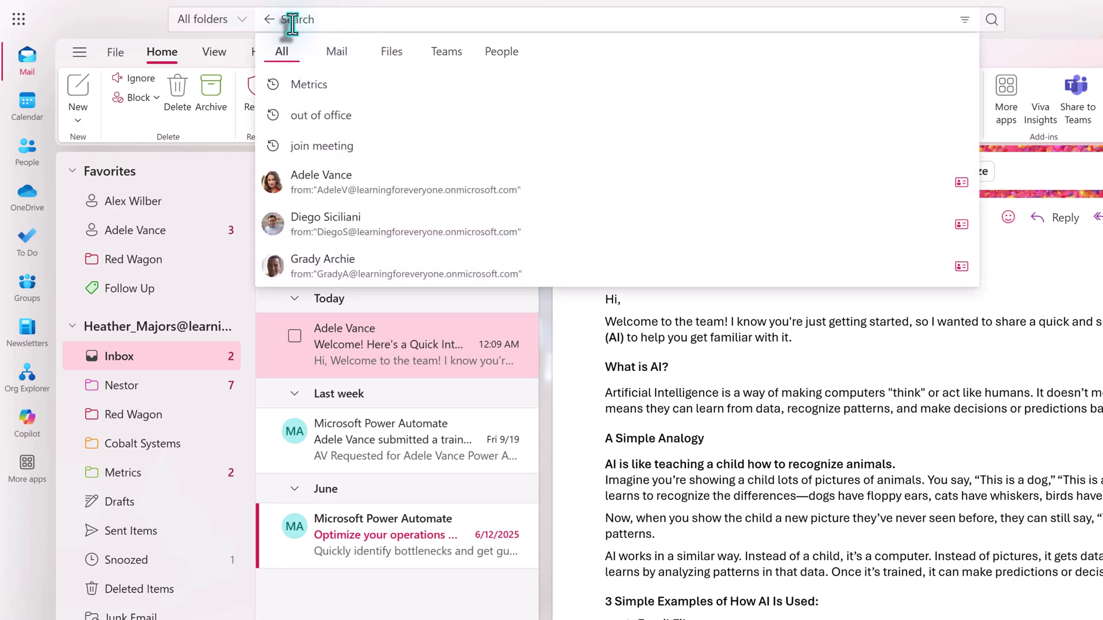
{"action": "left_click", "coordinate": [242, 21]}
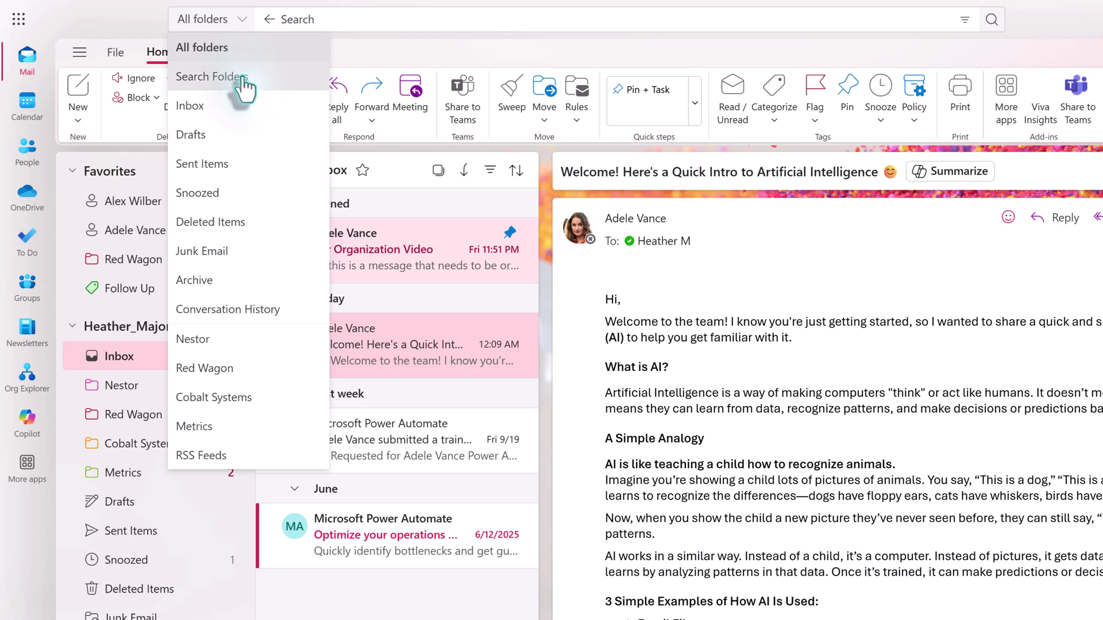
{"action": "left_click", "coordinate": [964, 22]}
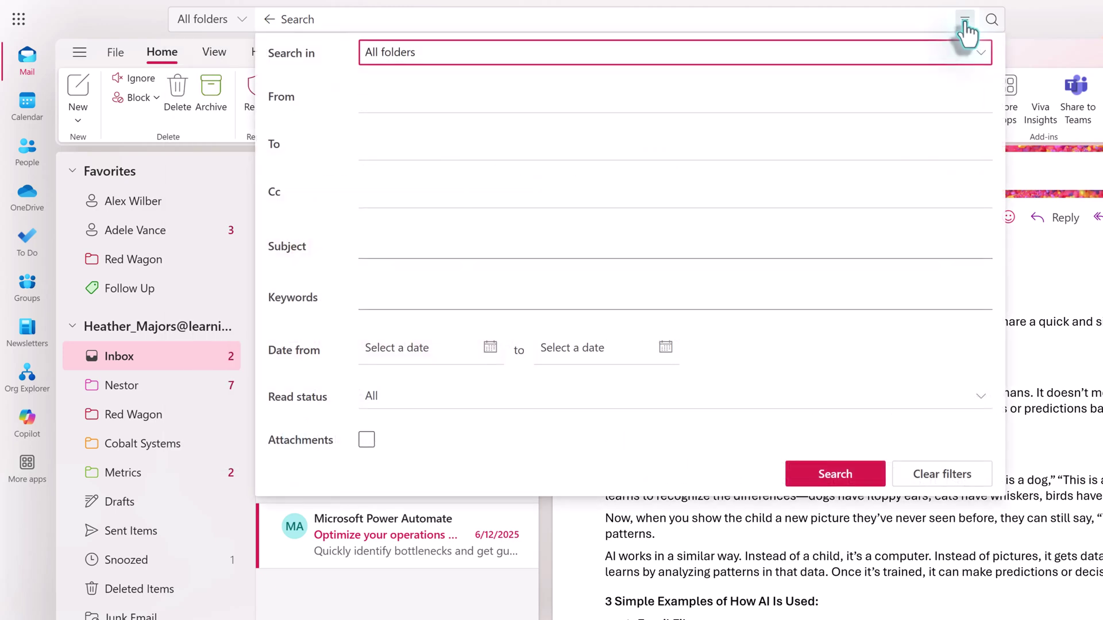
{"action": "left_click", "coordinate": [453, 57]}
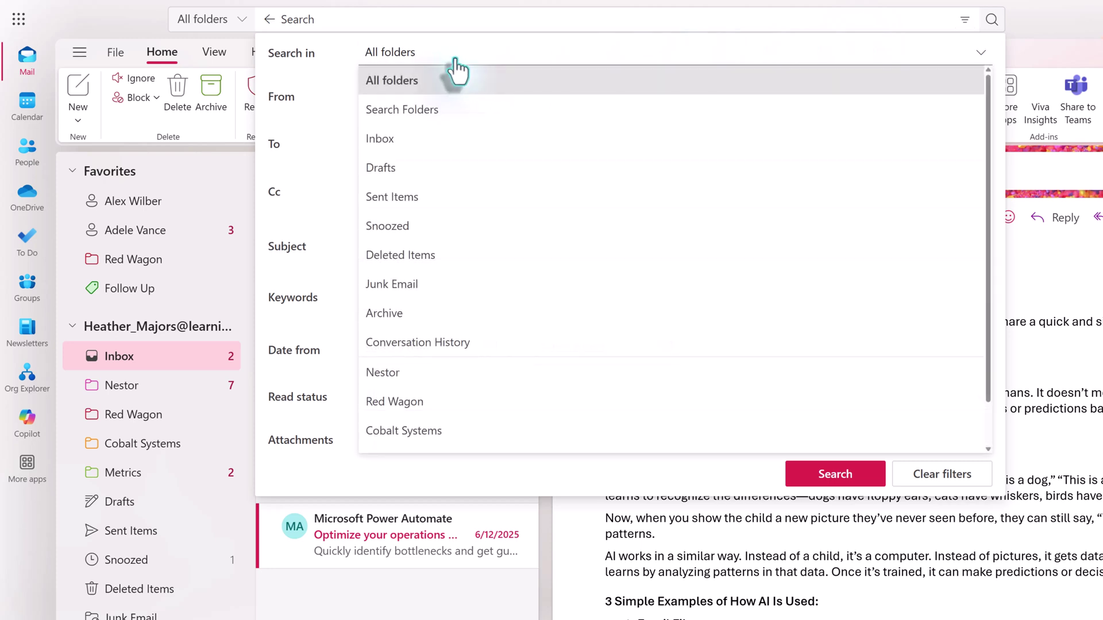
{"action": "left_click", "coordinate": [455, 72]}
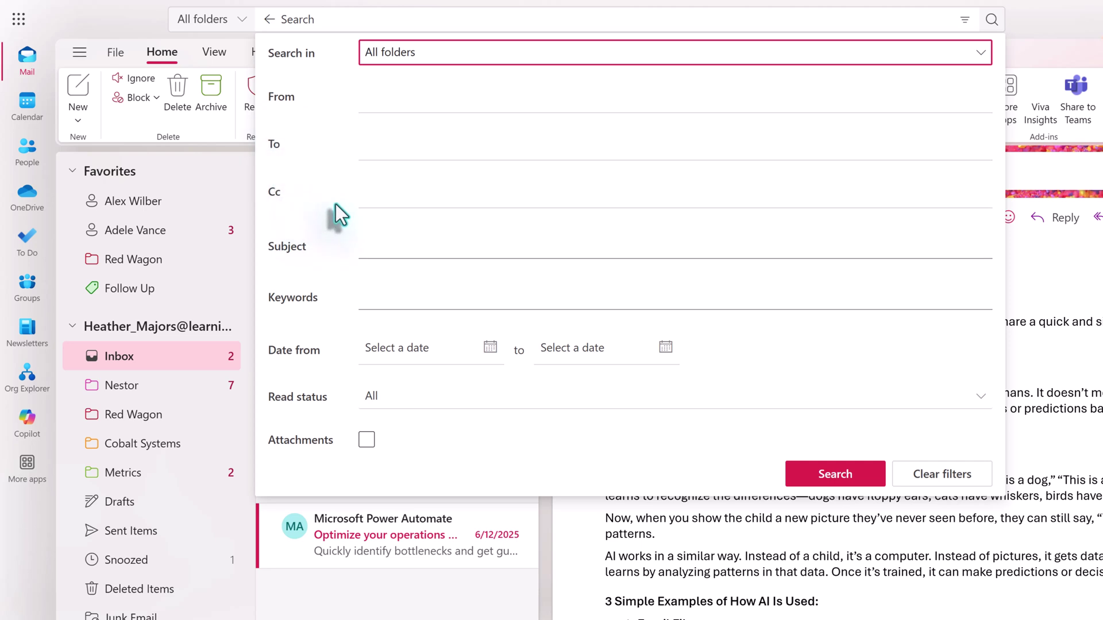
{"action": "left_click", "coordinate": [359, 290]}
{"action": "left_click", "coordinate": [428, 325]}
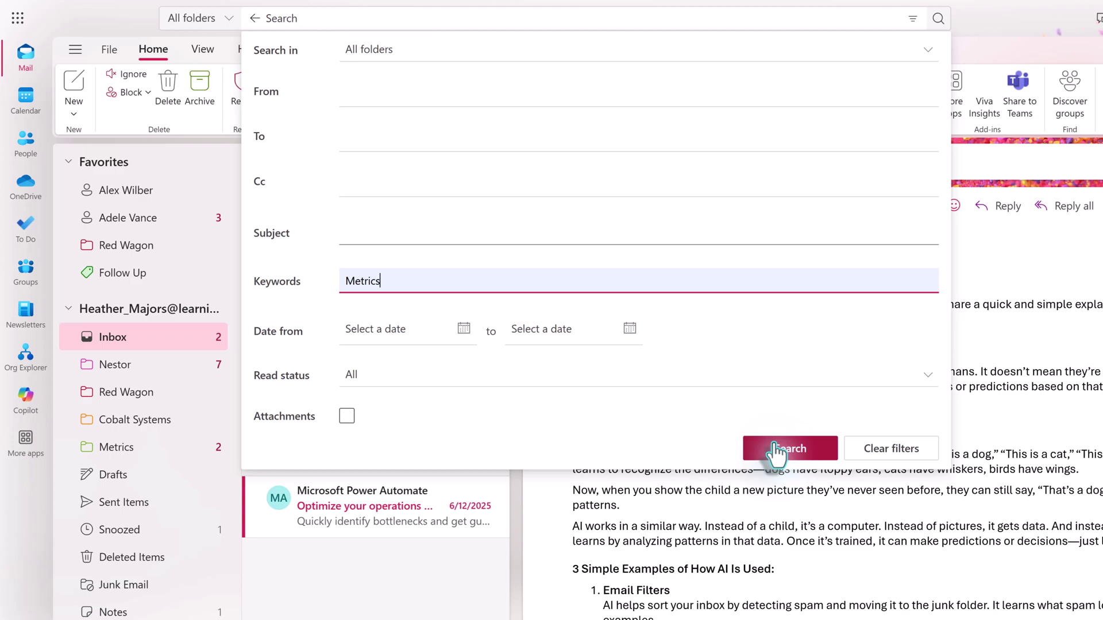
{"action": "left_click", "coordinate": [776, 450]}
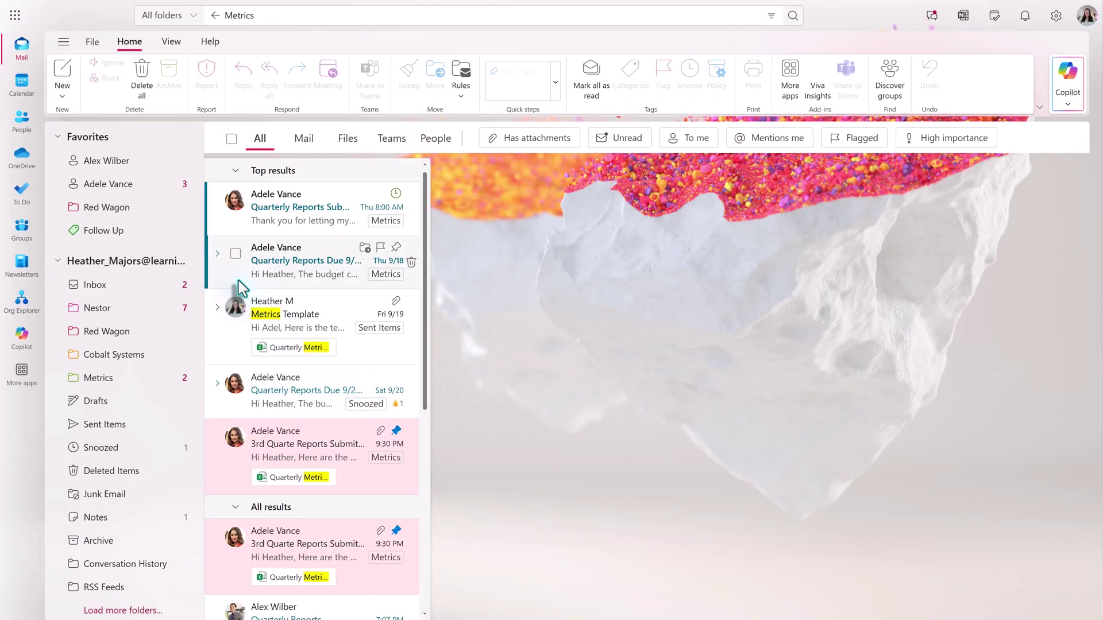
- Limit the 'quarterly metrics' search to dates 9/26/2025 through 9/30/2025, leaving two Quarterly Reports messages
{"action": "scroll", "coordinate": [252, 447], "scroll_direction": "down", "scroll_amount": 5}
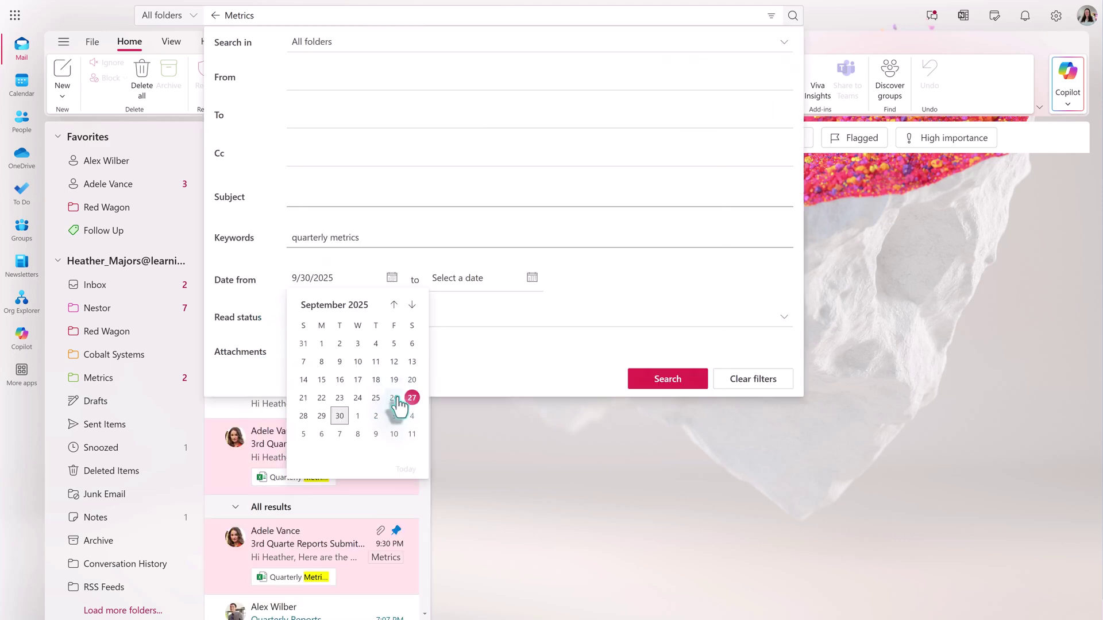
{"action": "left_click", "coordinate": [398, 409]}
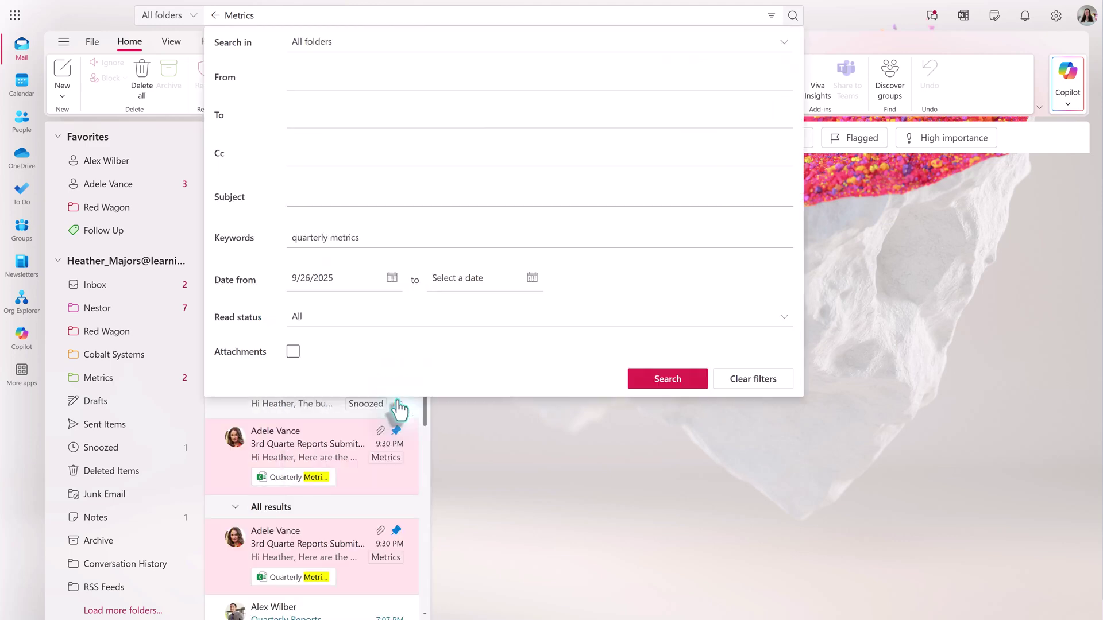
{"action": "left_click", "coordinate": [532, 277]}
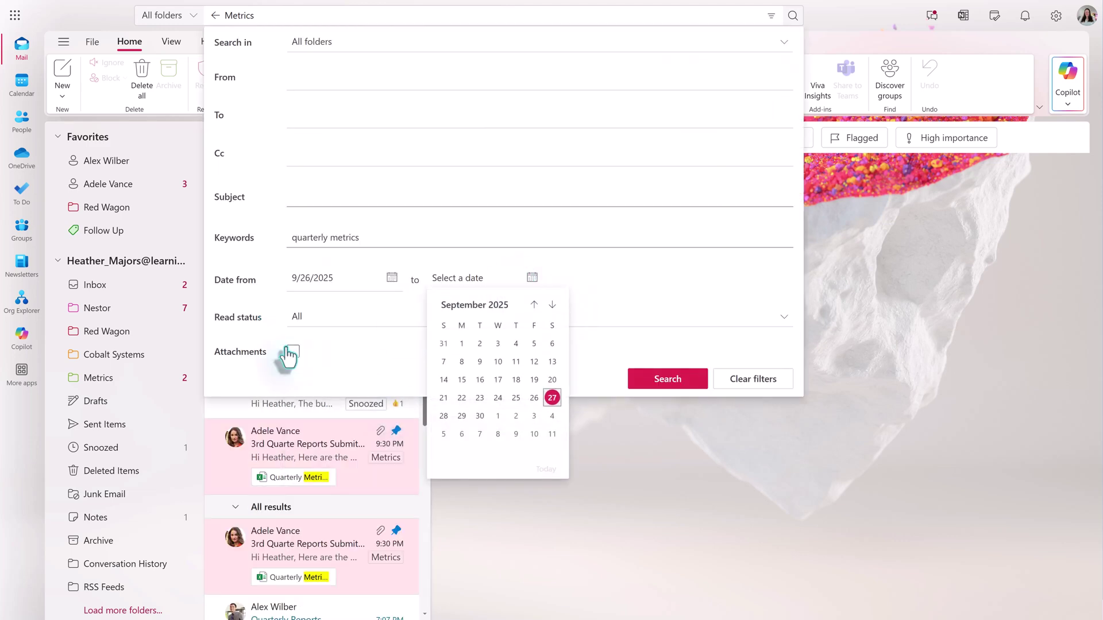
{"action": "left_click", "coordinate": [479, 415]}
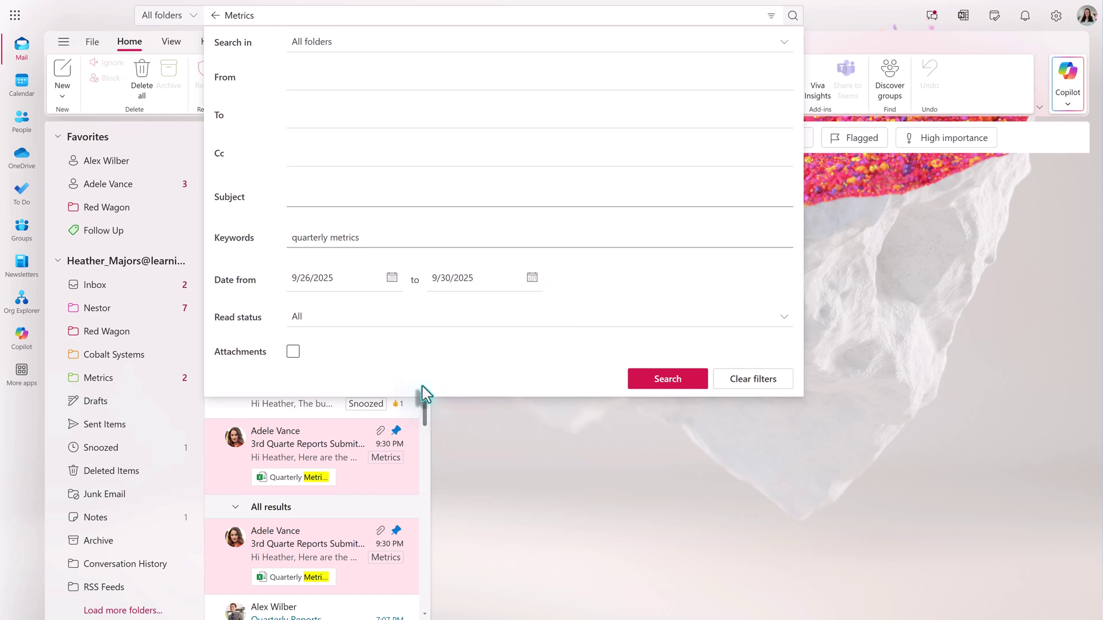
{"action": "left_click", "coordinate": [638, 383]}
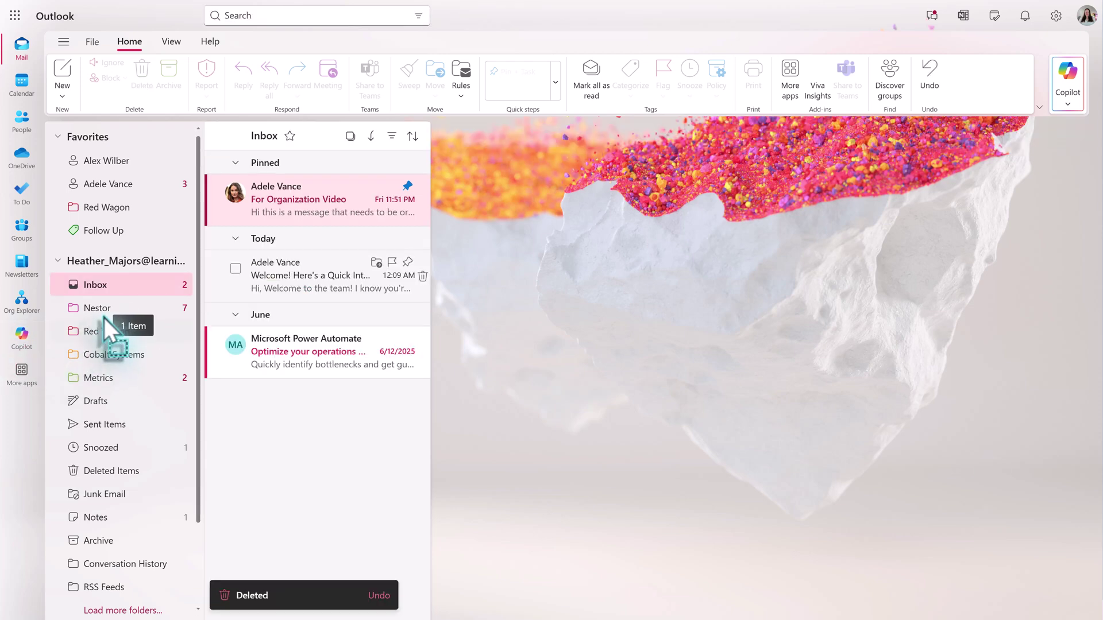
- Go back to the Inbox and delete the Microsoft Power Automate message about optimizing operations
{"action": "left_click_drag", "start_coordinate": [107, 341], "coordinate": [109, 355]}
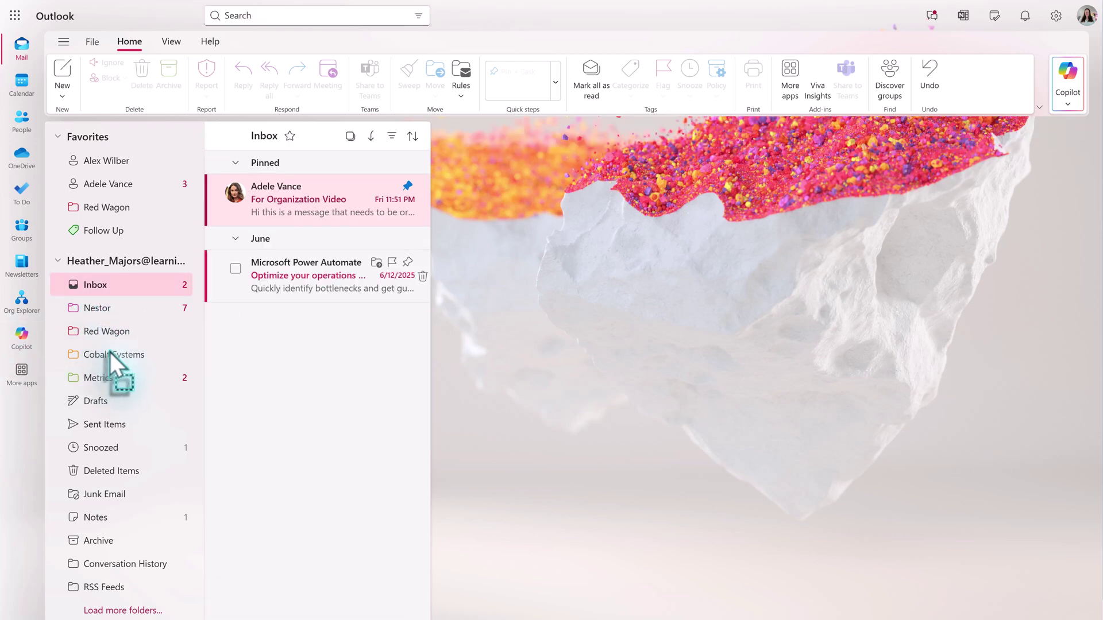
{"action": "left_click", "coordinate": [423, 276]}
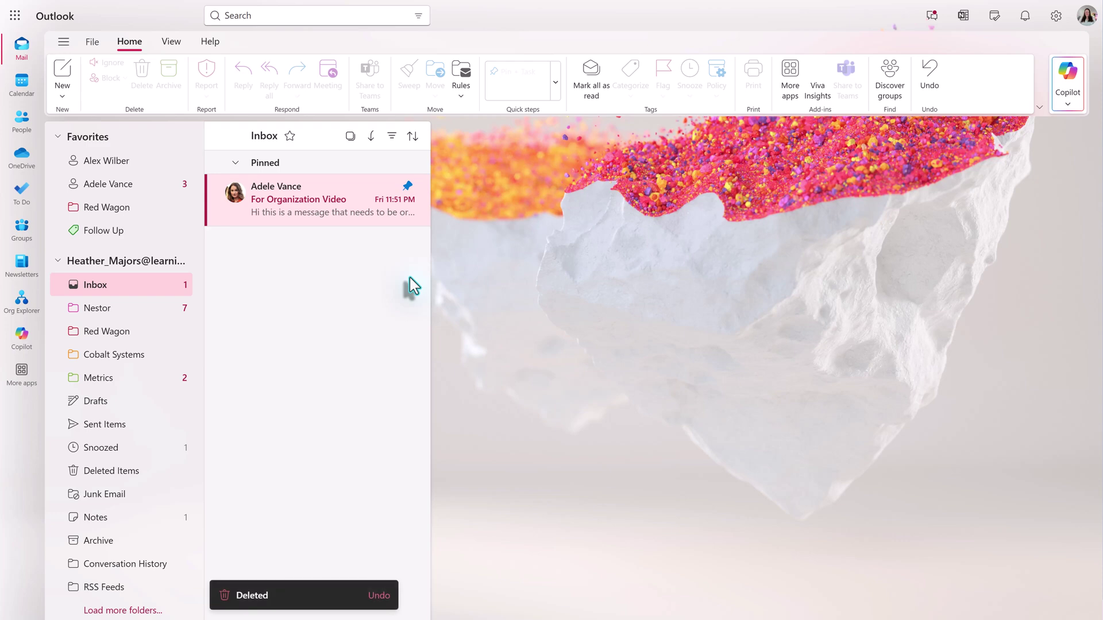